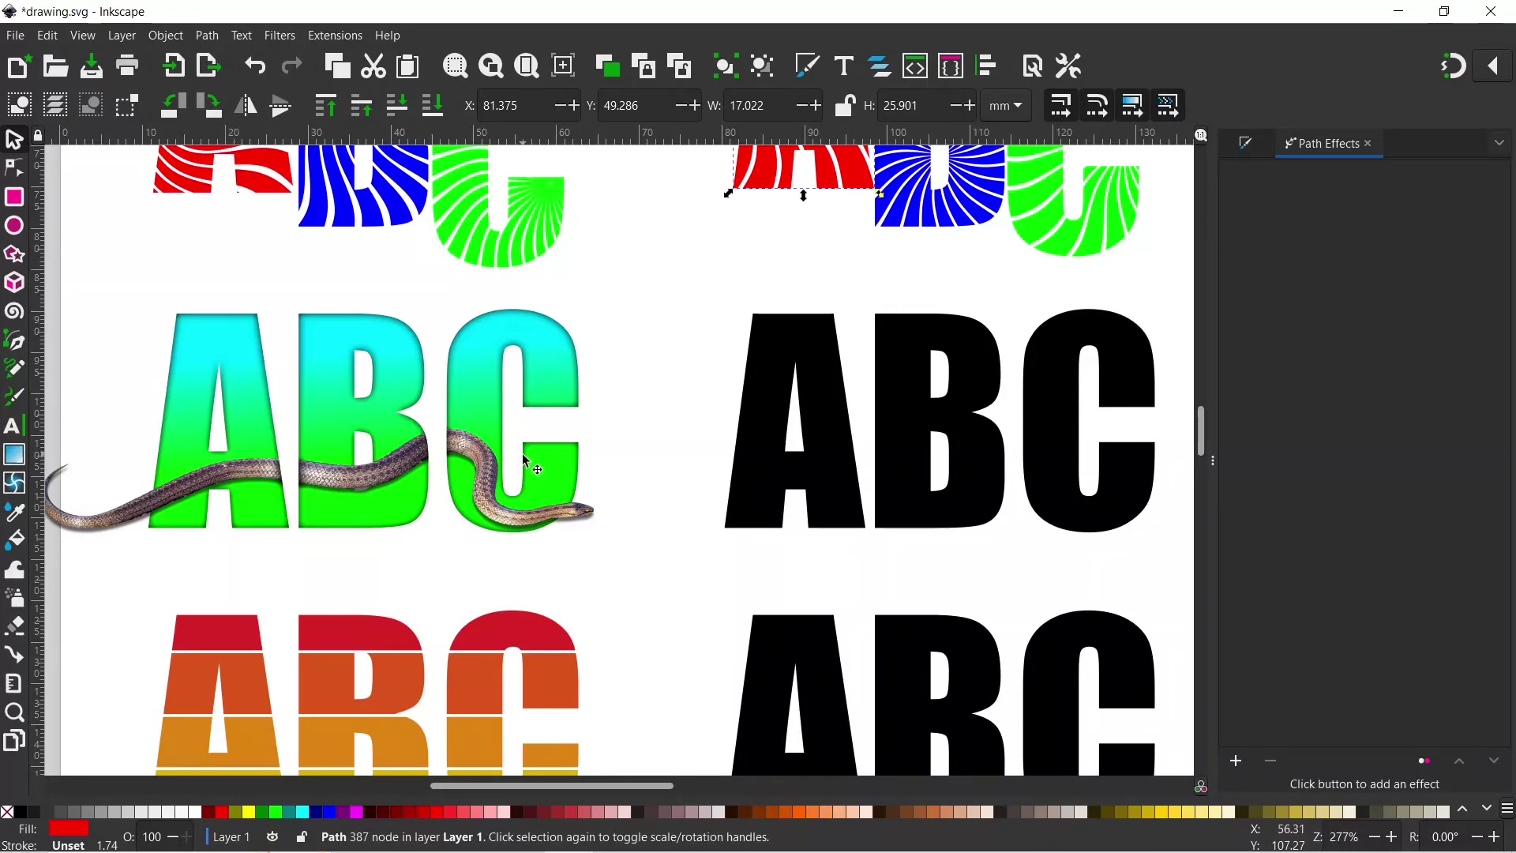
Step: Start a B-spline outline at the head of the snake in the photo, tracing the upper edge of its neck to the first bend
{"action": "scroll", "coordinate": [853, 508], "scroll_direction": "right", "scroll_amount": 5}
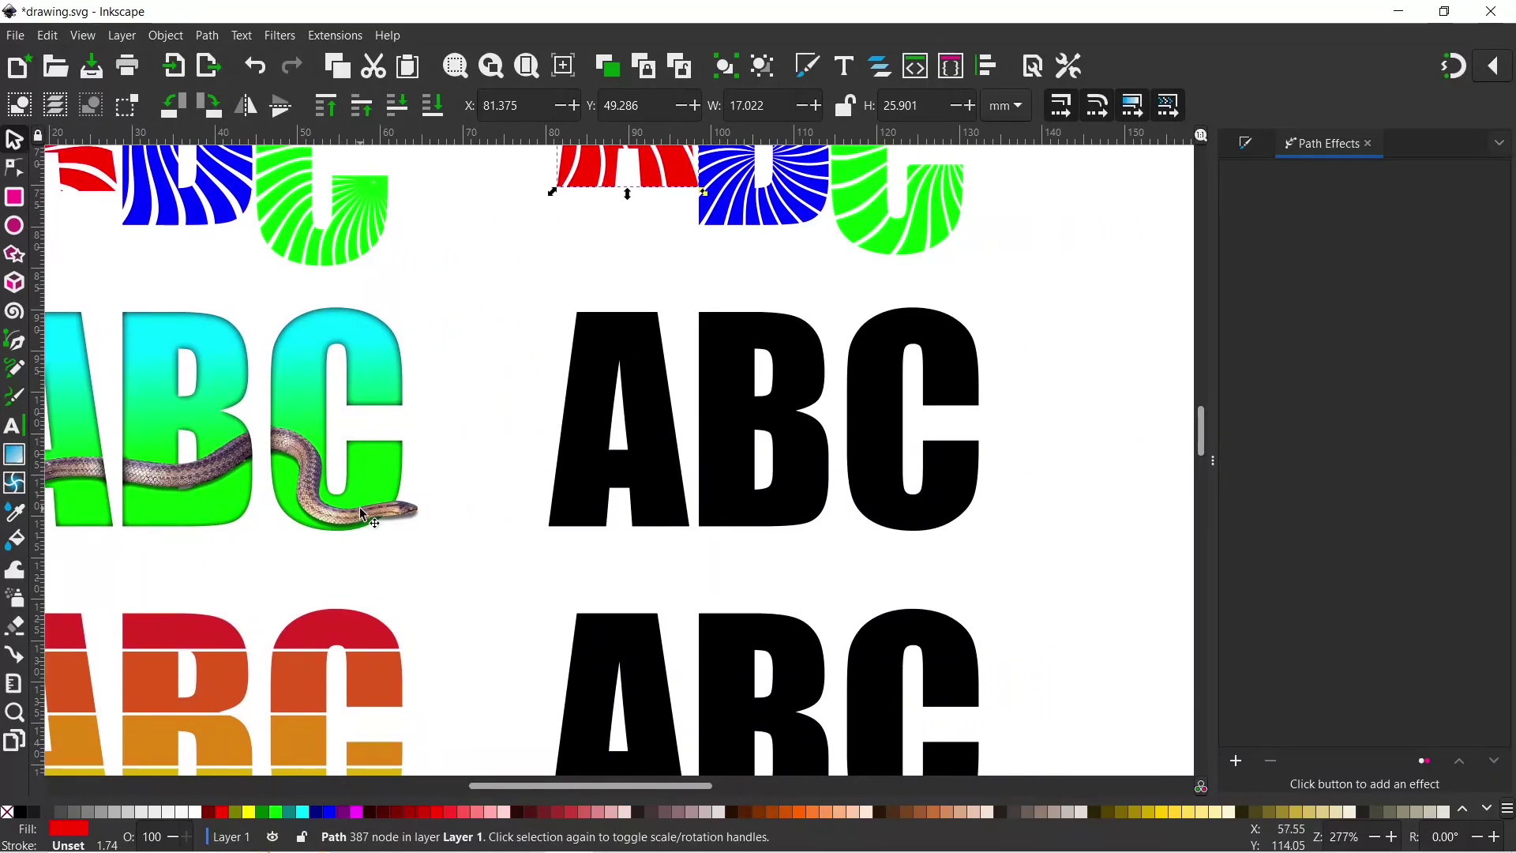
{"action": "scroll", "coordinate": [1005, 467], "scroll_direction": "right", "scroll_amount": 15}
{"action": "scroll", "coordinate": [1106, 553], "scroll_direction": "right", "scroll_amount": 7}
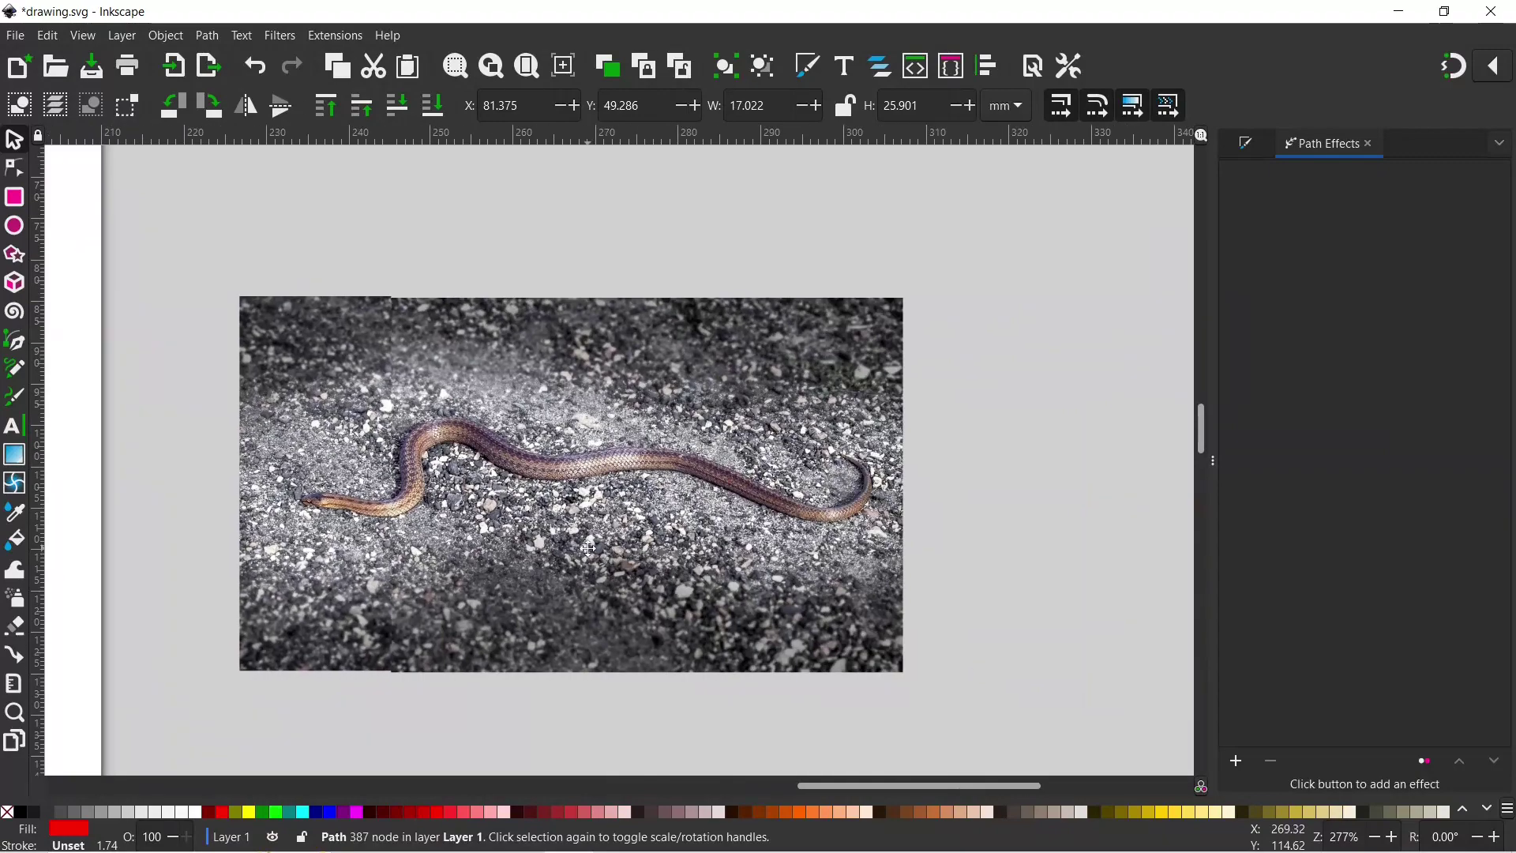
{"action": "scroll", "coordinate": [732, 518], "scroll_direction": "up", "scroll_amount": 2}
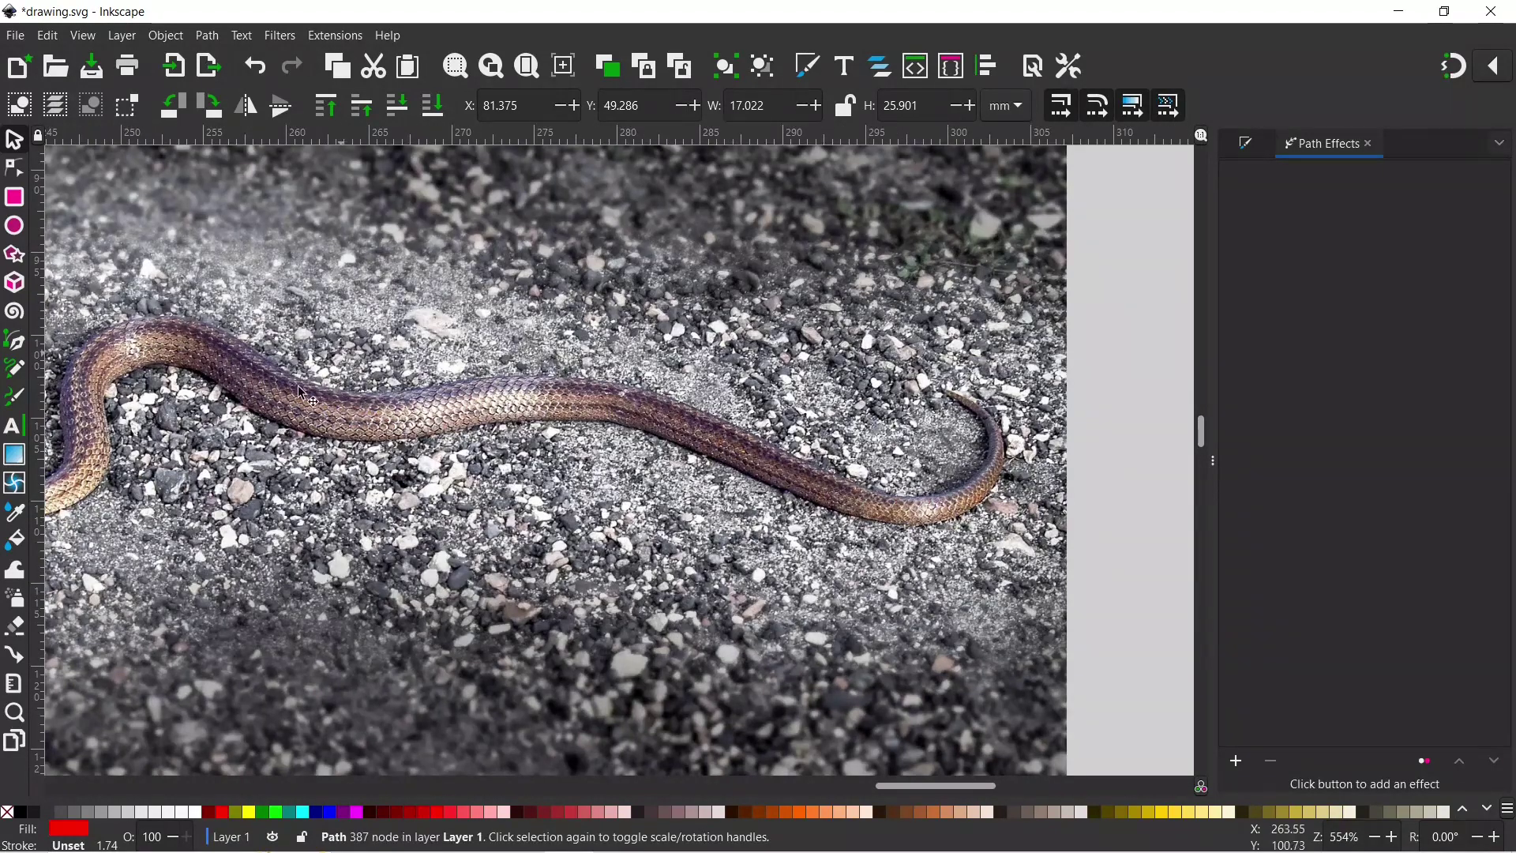
{"action": "scroll", "coordinate": [775, 485], "scroll_direction": "left", "scroll_amount": 6}
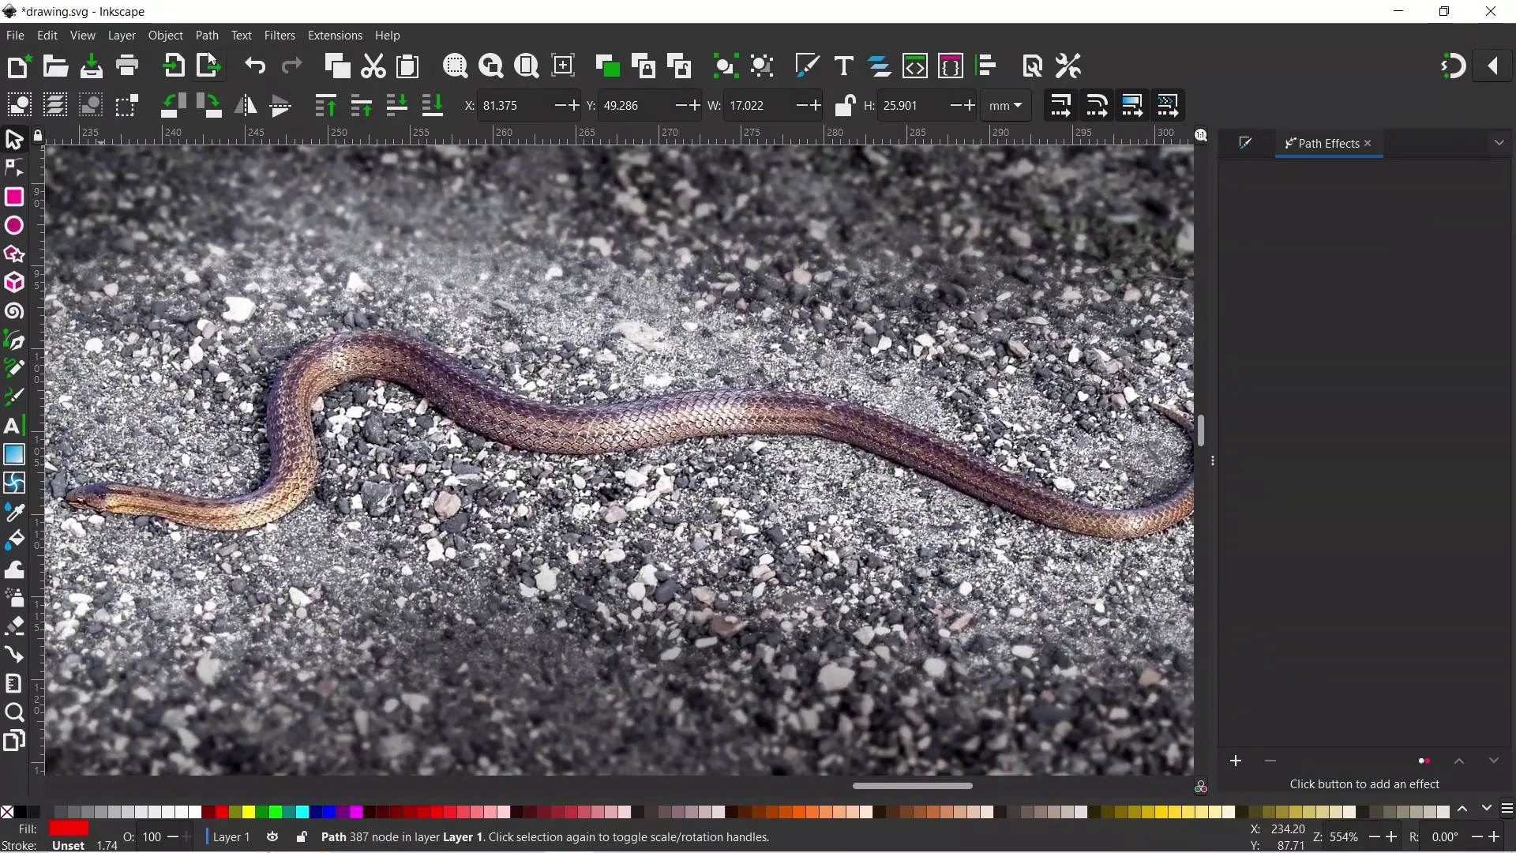
{"action": "left_click", "coordinate": [16, 343]}
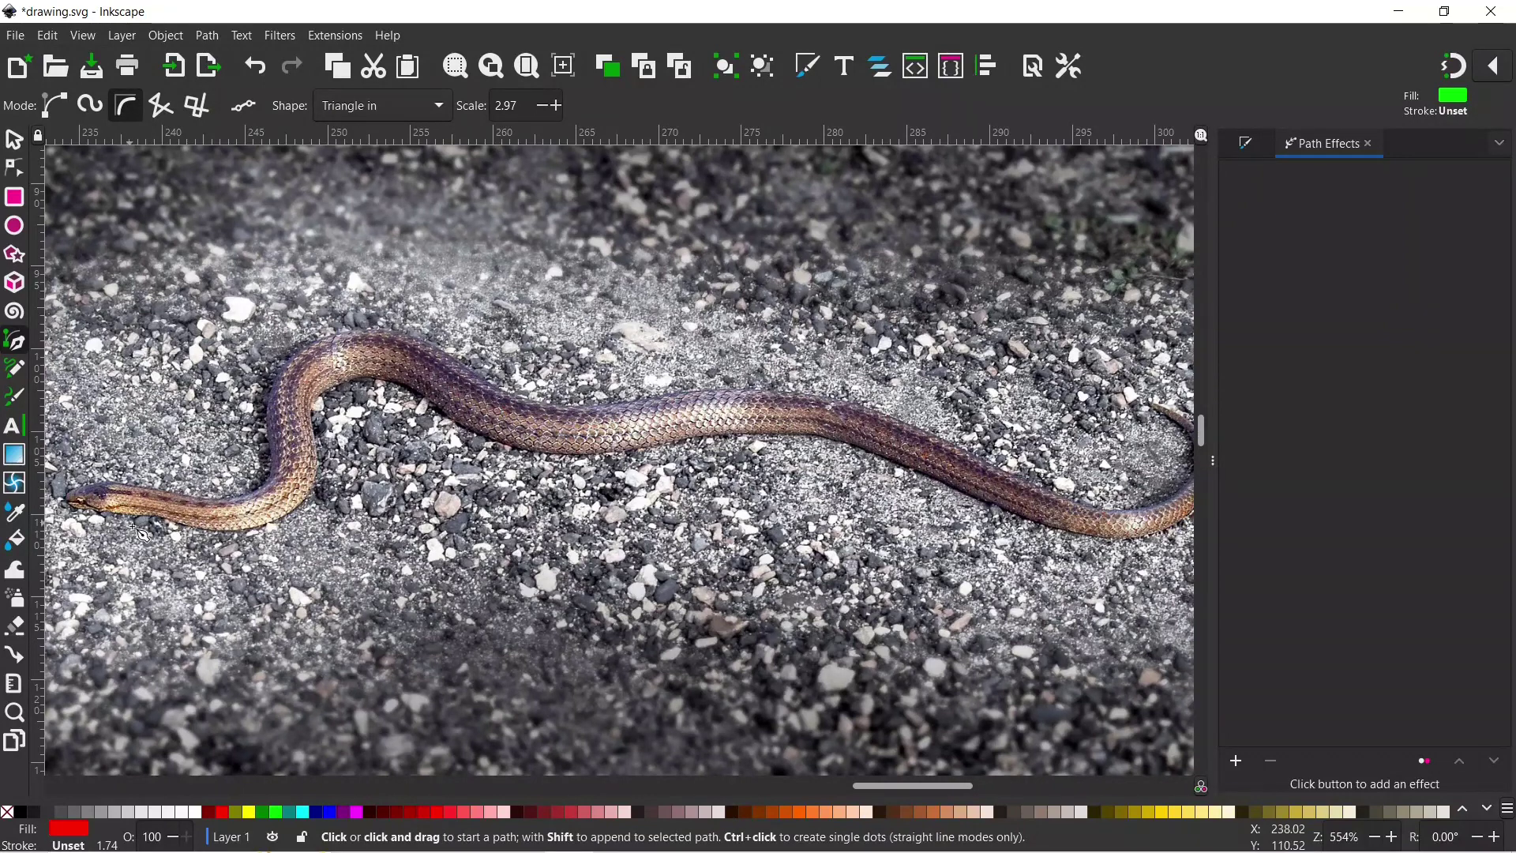
{"action": "left_click", "coordinate": [67, 500]}
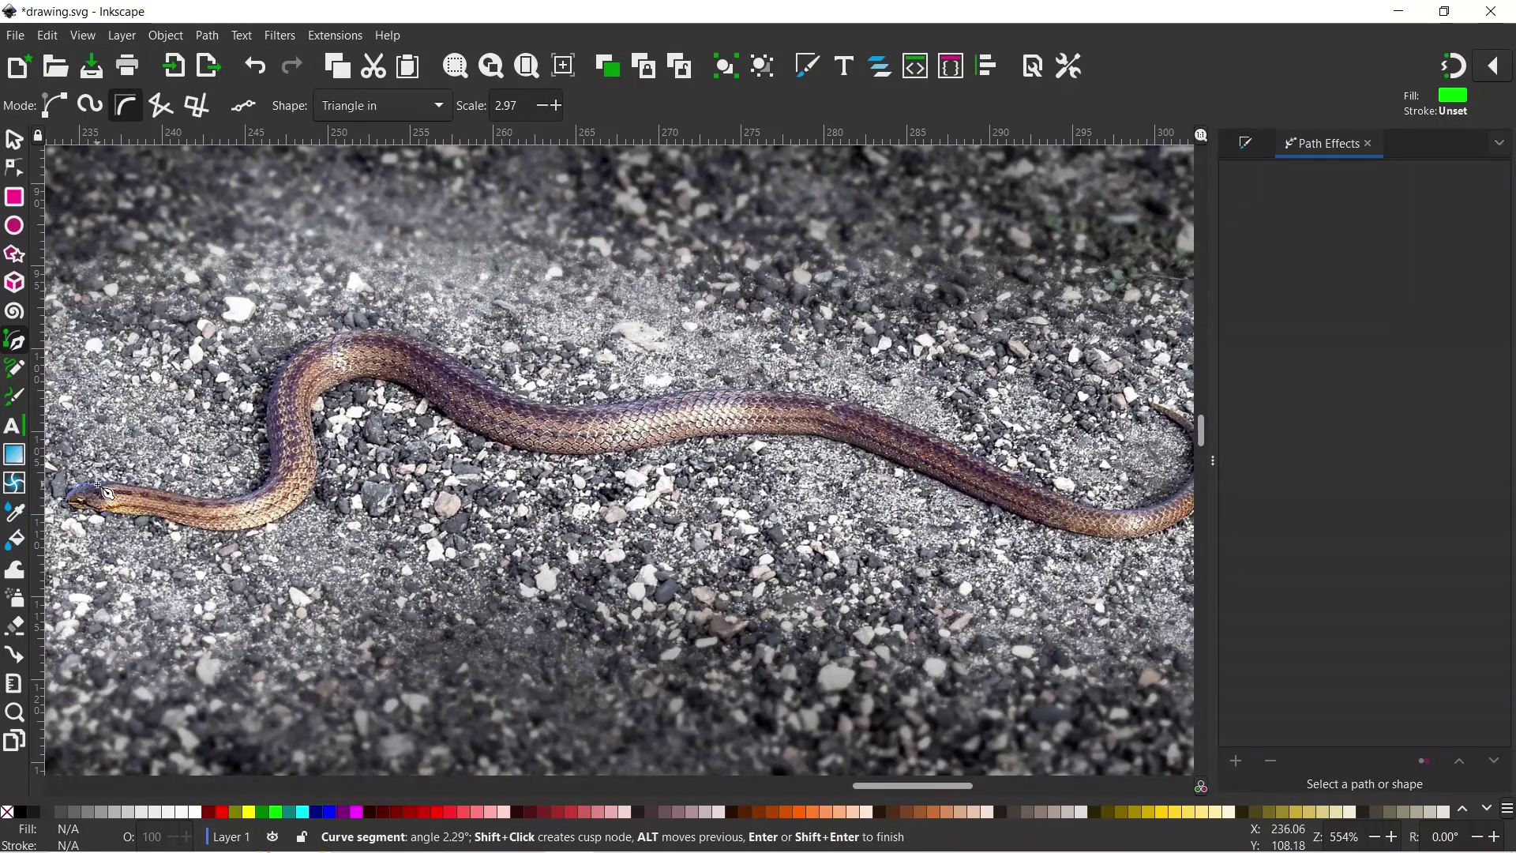
{"action": "left_click", "coordinate": [139, 479]}
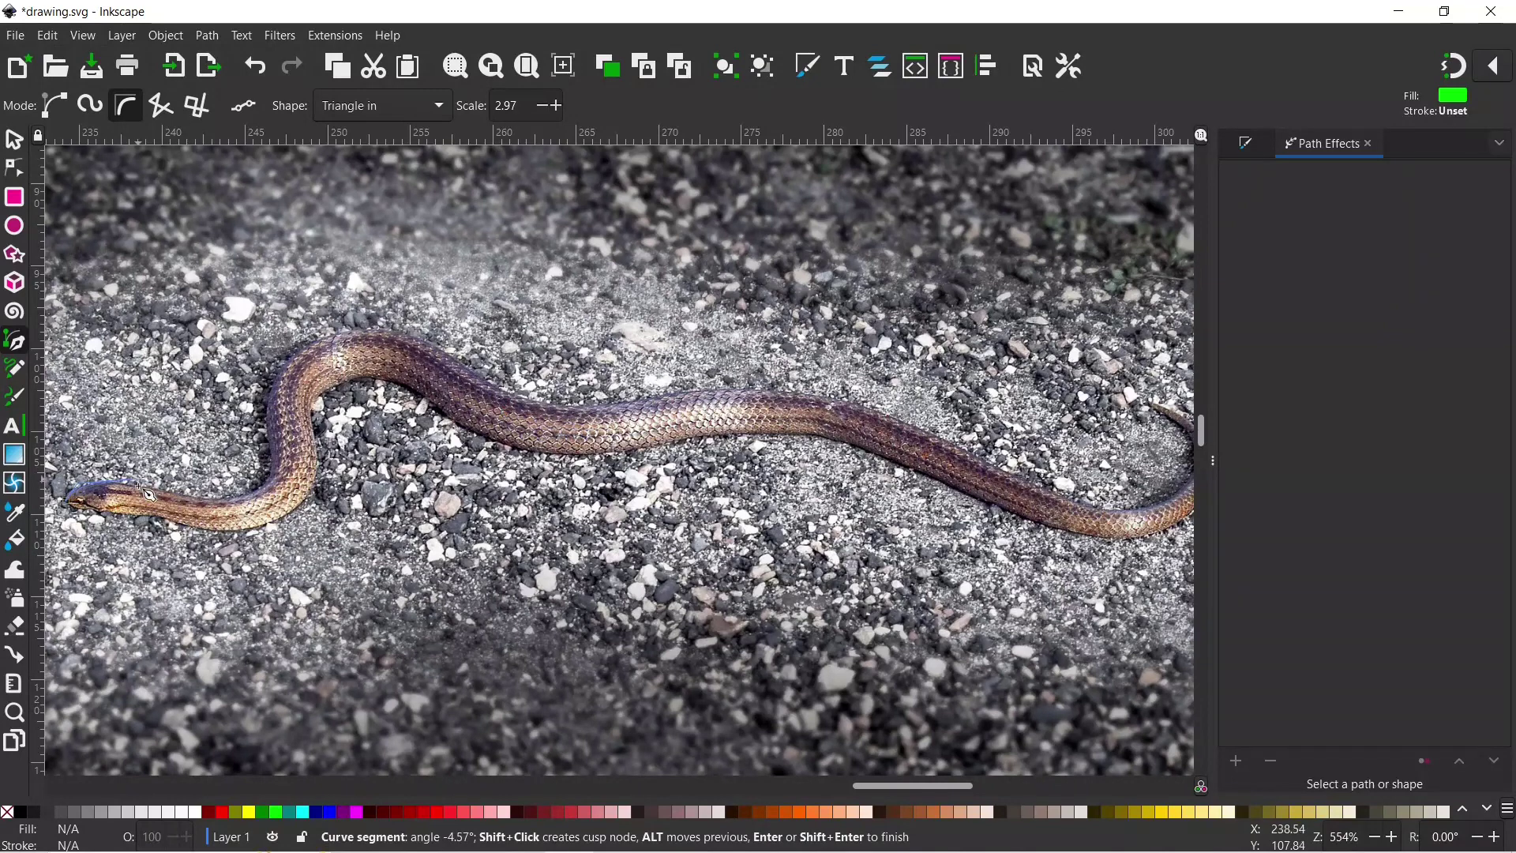
{"action": "left_click", "coordinate": [222, 503]}
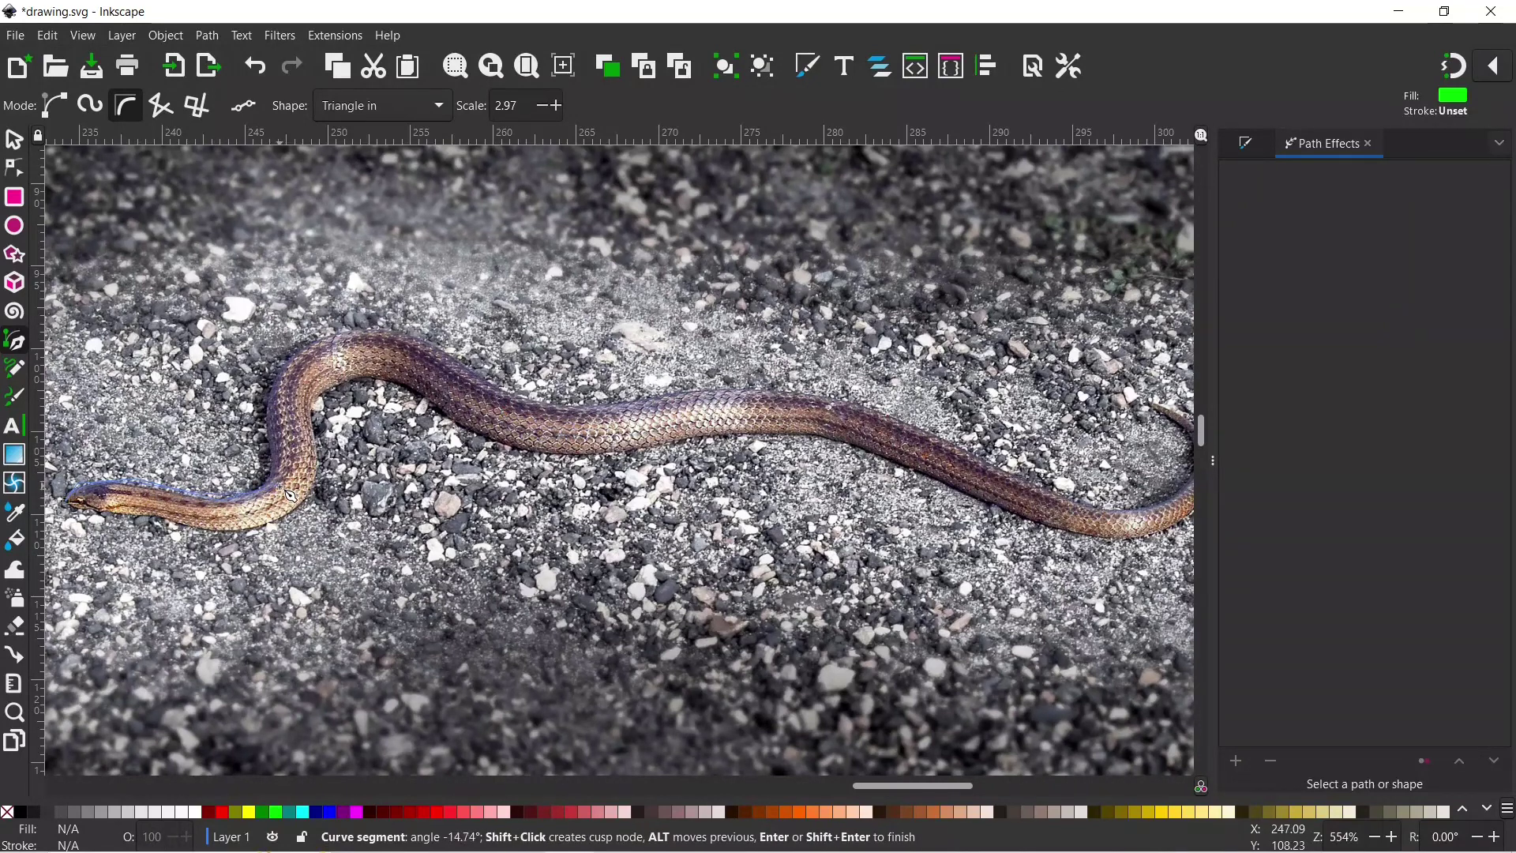
{"action": "left_click", "coordinate": [276, 475]}
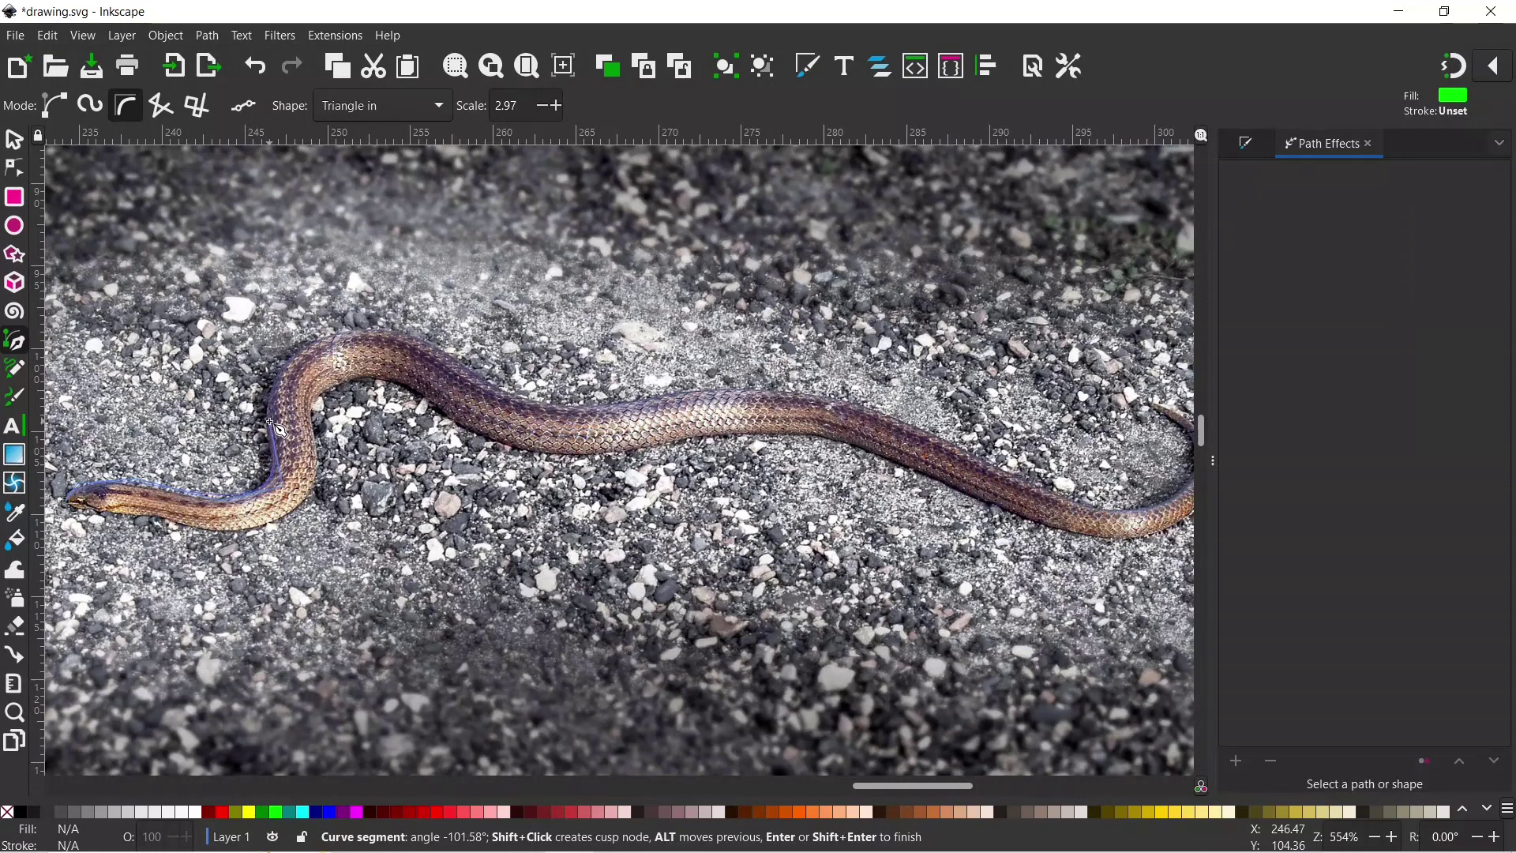
Step: Continue the outline around the snake's raised bend and along the upper edge of its body to the tail curve
{"action": "left_click", "coordinate": [272, 360]}
{"action": "left_click", "coordinate": [377, 324]}
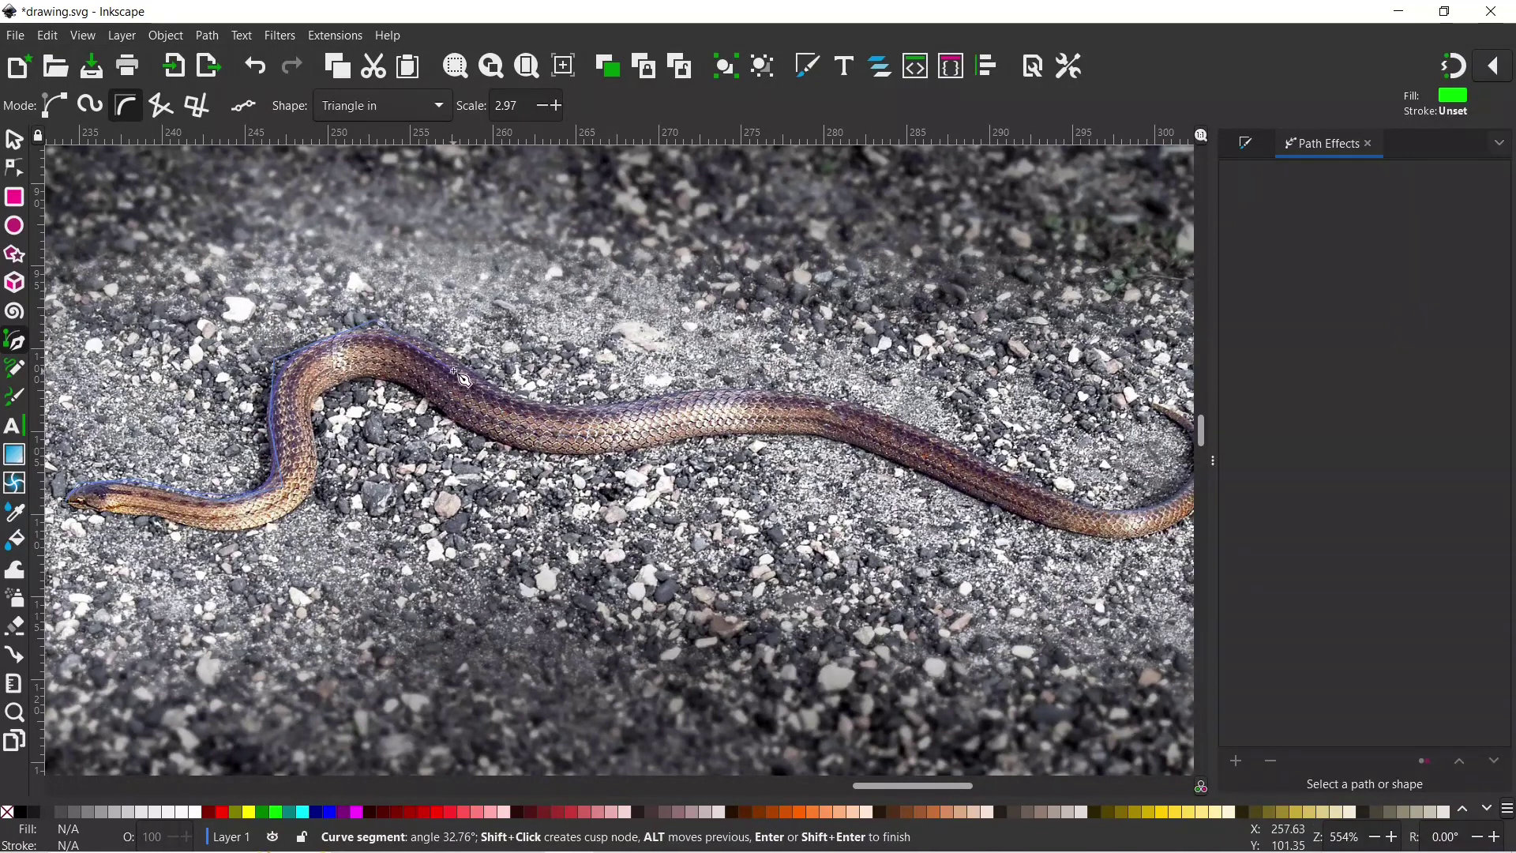
{"action": "left_click", "coordinate": [525, 401]}
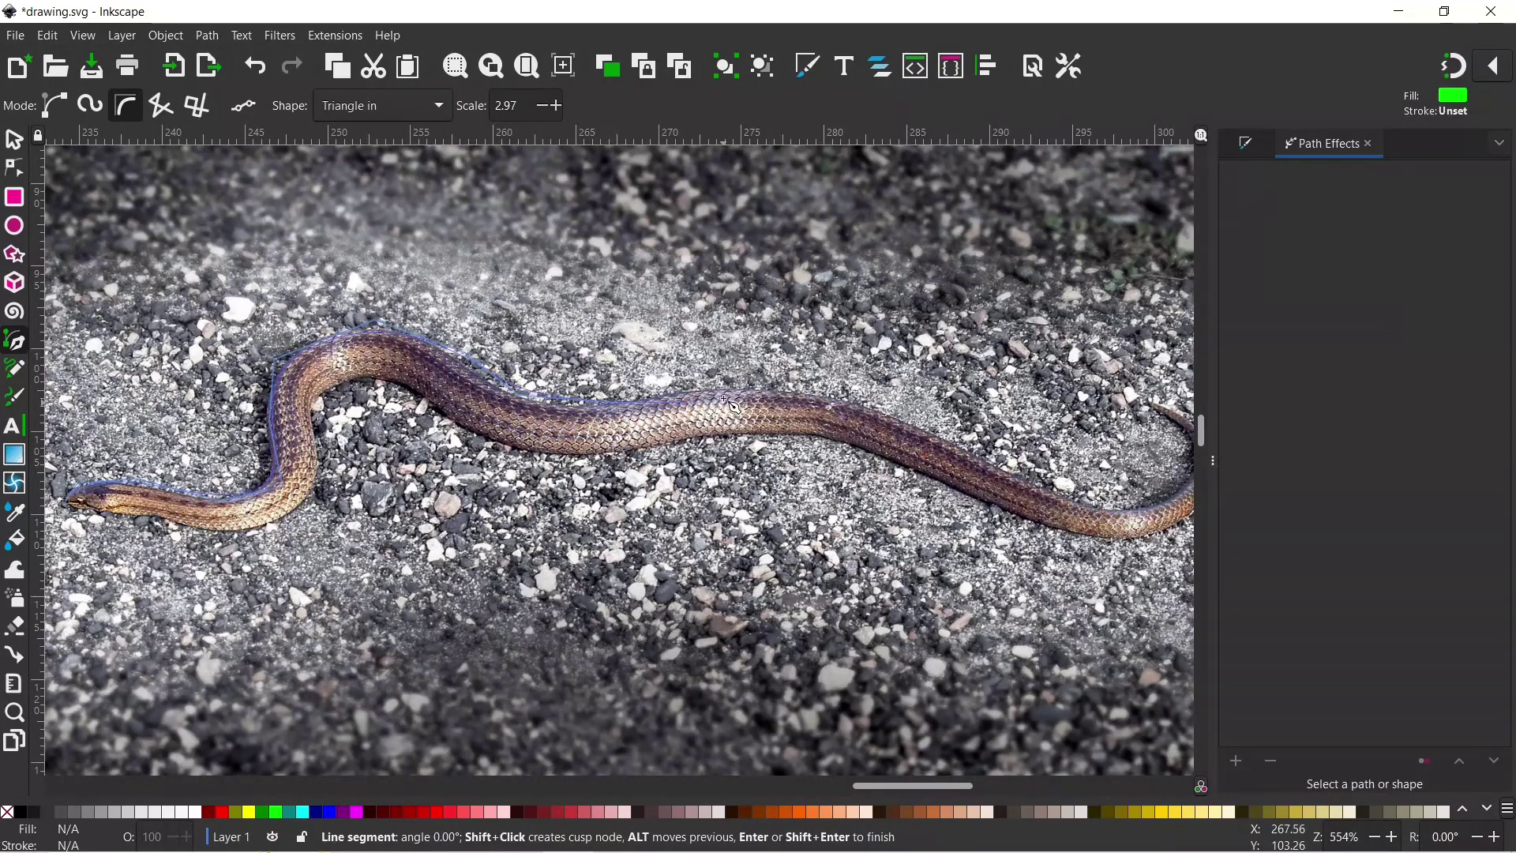
{"action": "left_click", "coordinate": [750, 390]}
{"action": "left_click", "coordinate": [958, 447]}
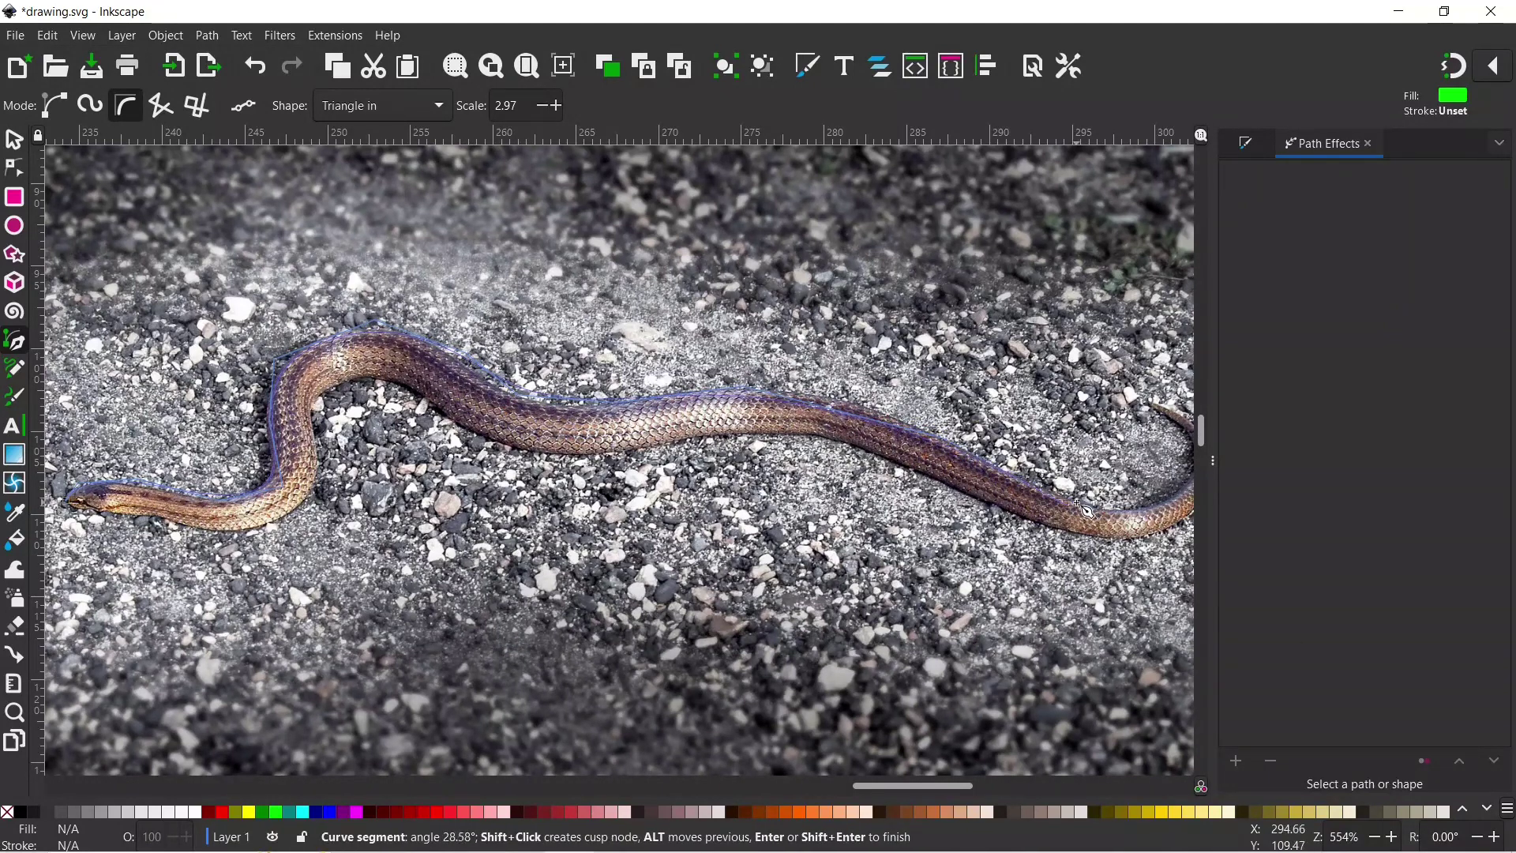
{"action": "left_click", "coordinate": [1190, 490]}
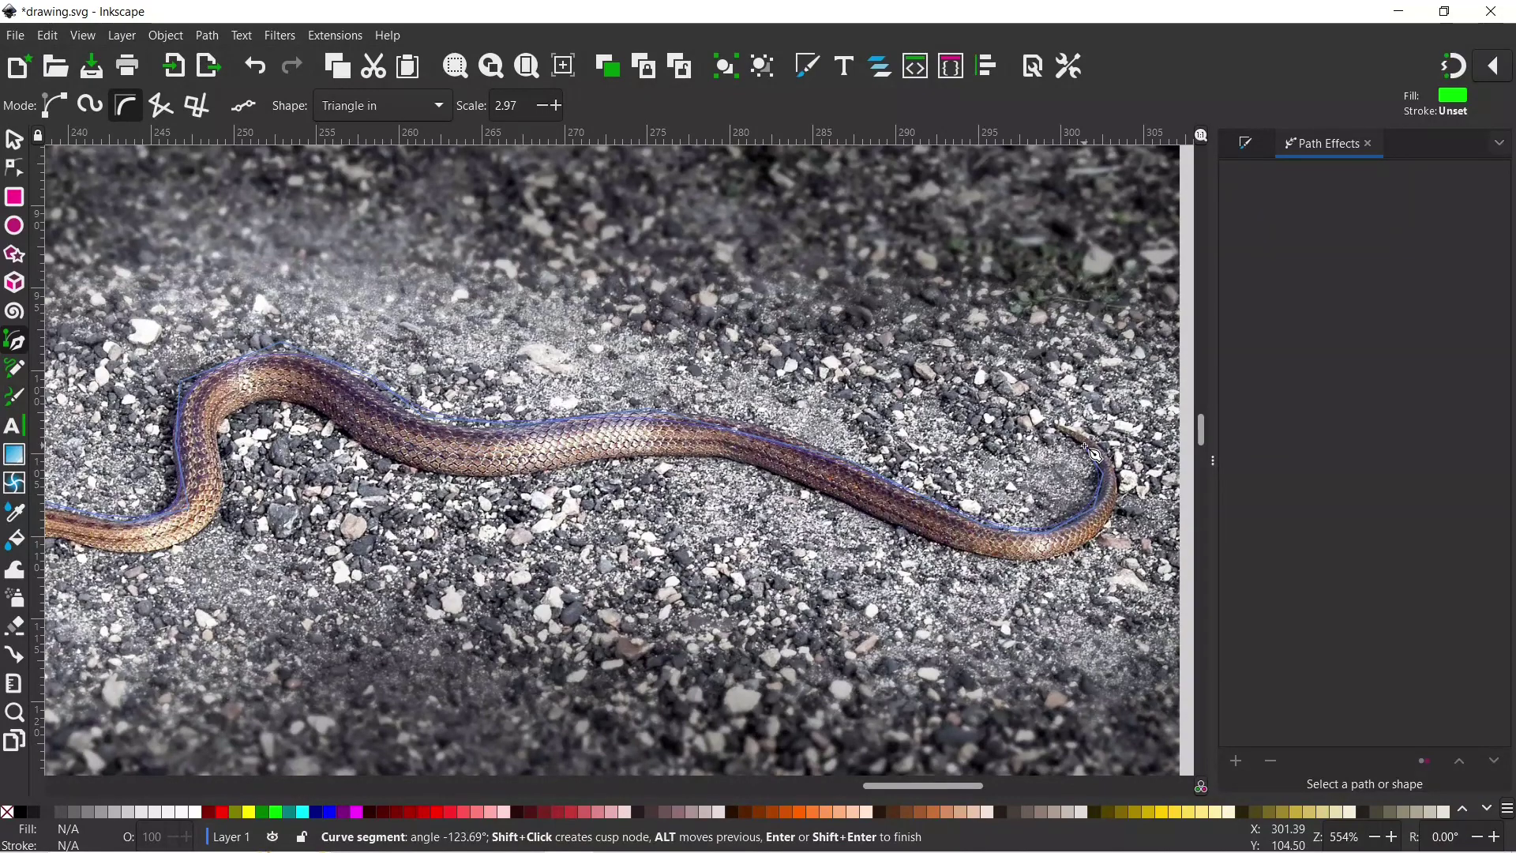
Step: Trace around the tail tip and back along the snake's lower edge, closing the outline at the head
{"action": "scroll", "coordinate": [1093, 453], "scroll_direction": "right", "scroll_amount": 5}
{"action": "scroll", "coordinate": [916, 456], "scroll_direction": "right", "scroll_amount": 2}
{"action": "scroll", "coordinate": [939, 474], "scroll_direction": "left", "scroll_amount": 5}
{"action": "scroll", "coordinate": [970, 500], "scroll_direction": "up", "scroll_amount": 1}
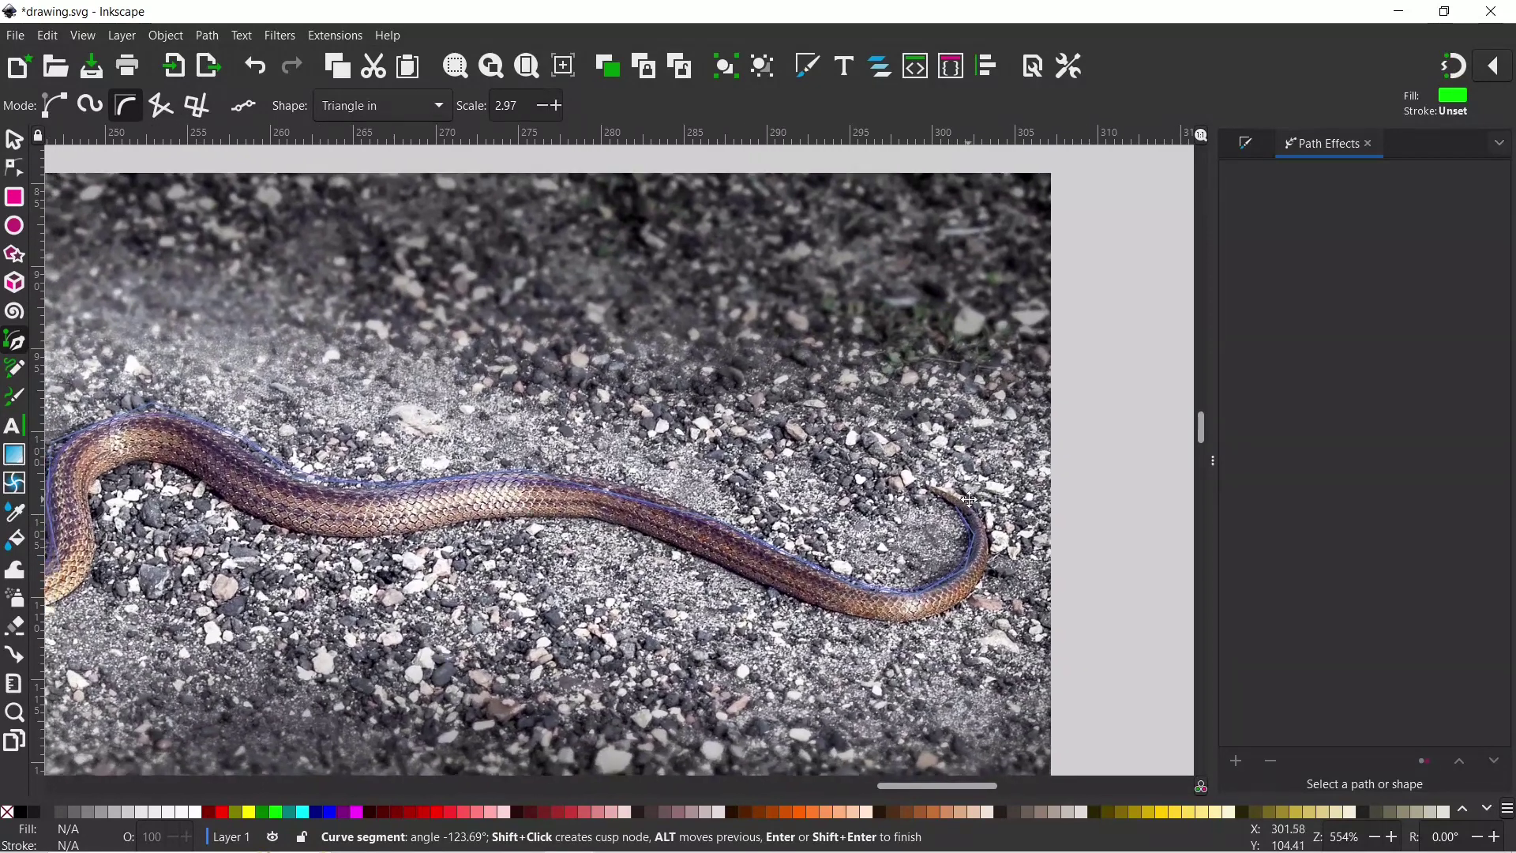
{"action": "scroll", "coordinate": [969, 500], "scroll_direction": "left", "scroll_amount": 1}
{"action": "scroll", "coordinate": [969, 500], "scroll_direction": "down", "scroll_amount": 1}
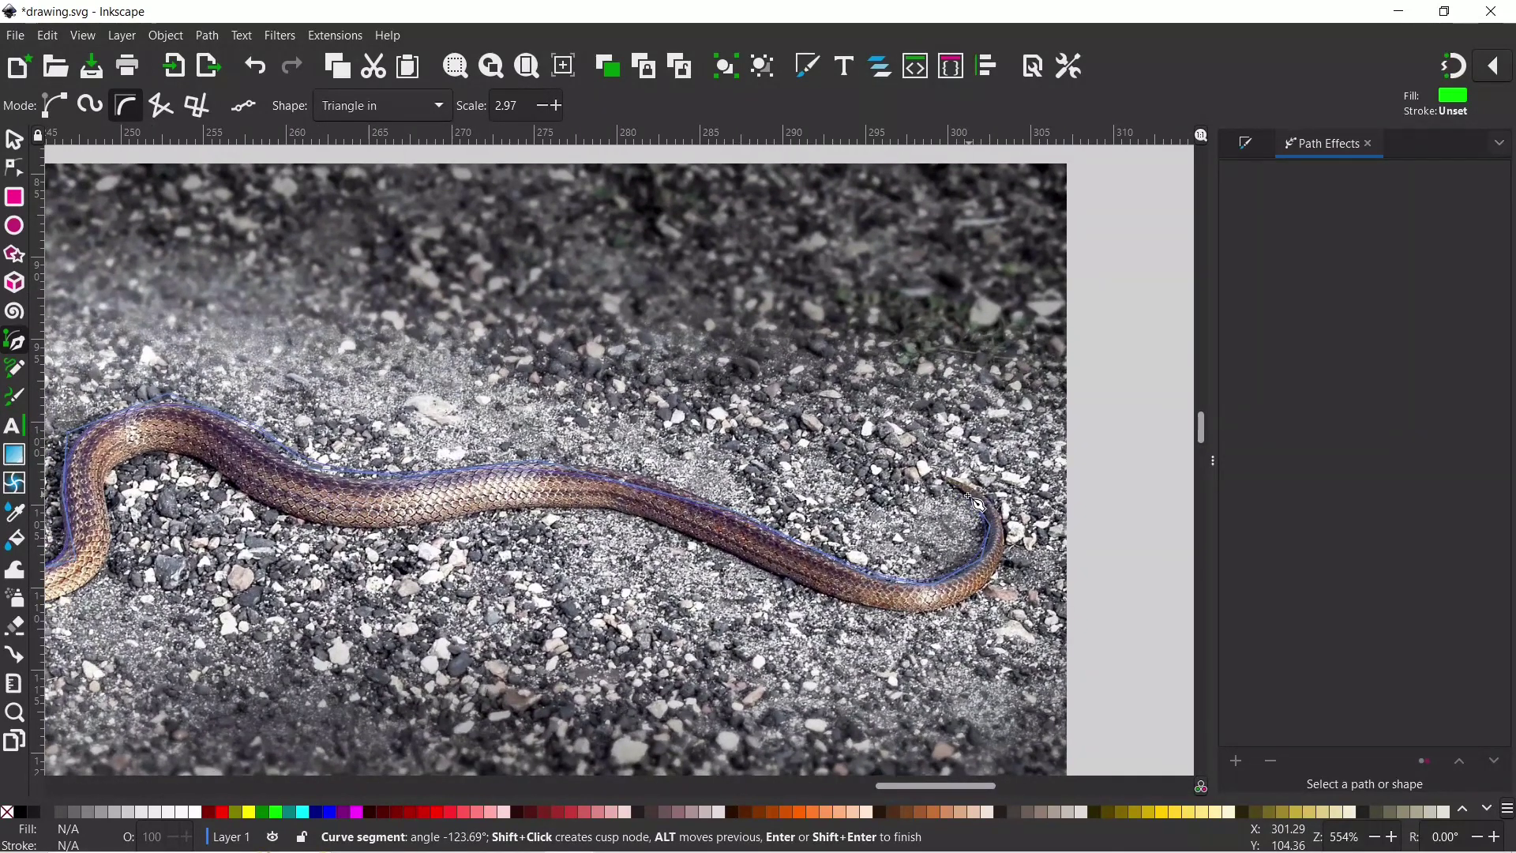
{"action": "left_click", "coordinate": [945, 476]}
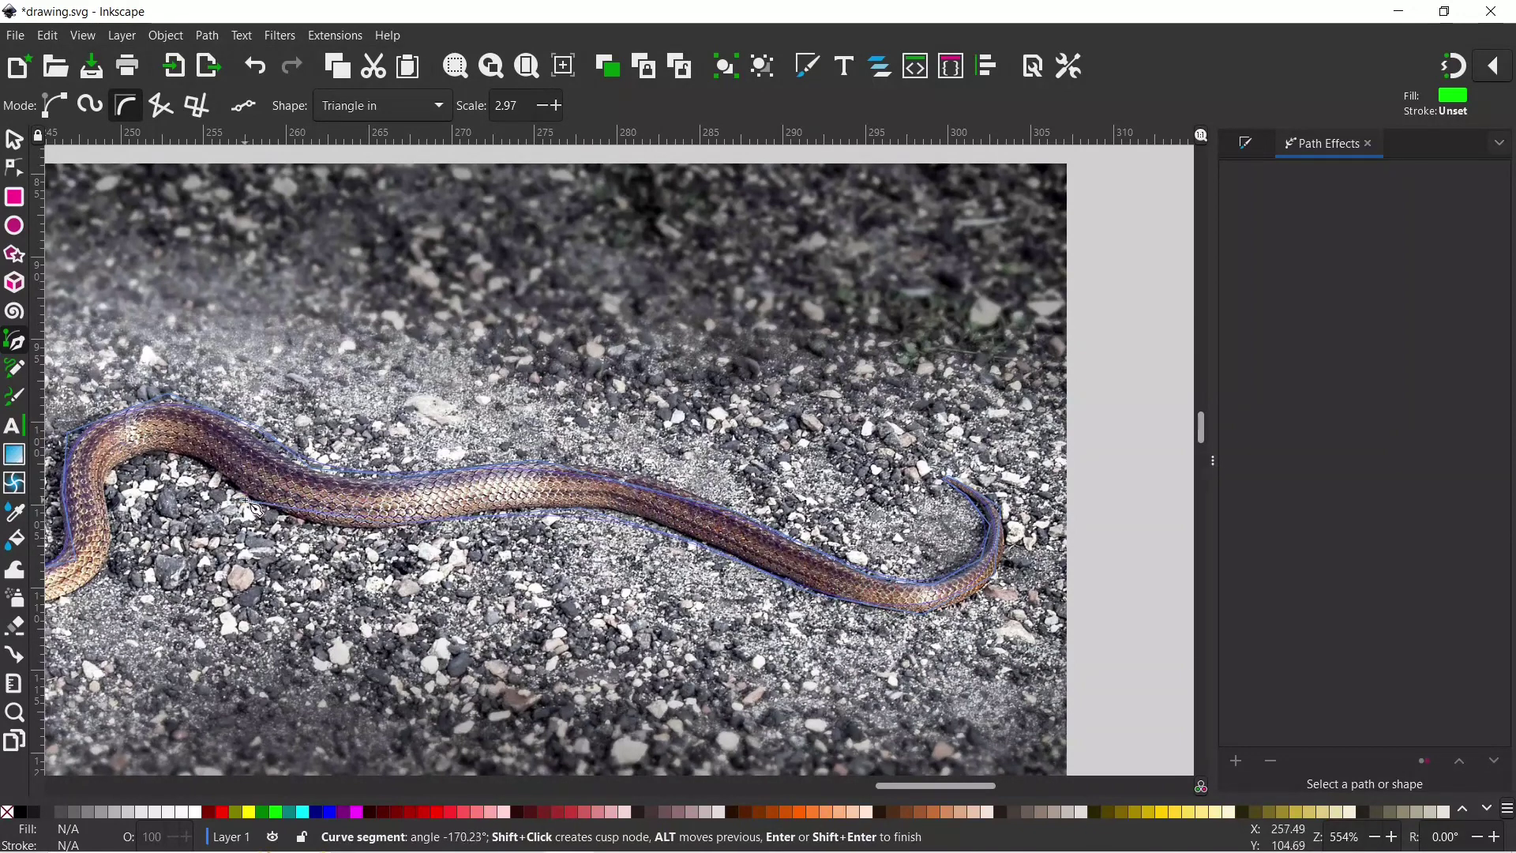
{"action": "scroll", "coordinate": [115, 494], "scroll_direction": "left", "scroll_amount": 10}
{"action": "scroll", "coordinate": [114, 493], "scroll_direction": "down", "scroll_amount": 3}
{"action": "left_click", "coordinate": [399, 430]}
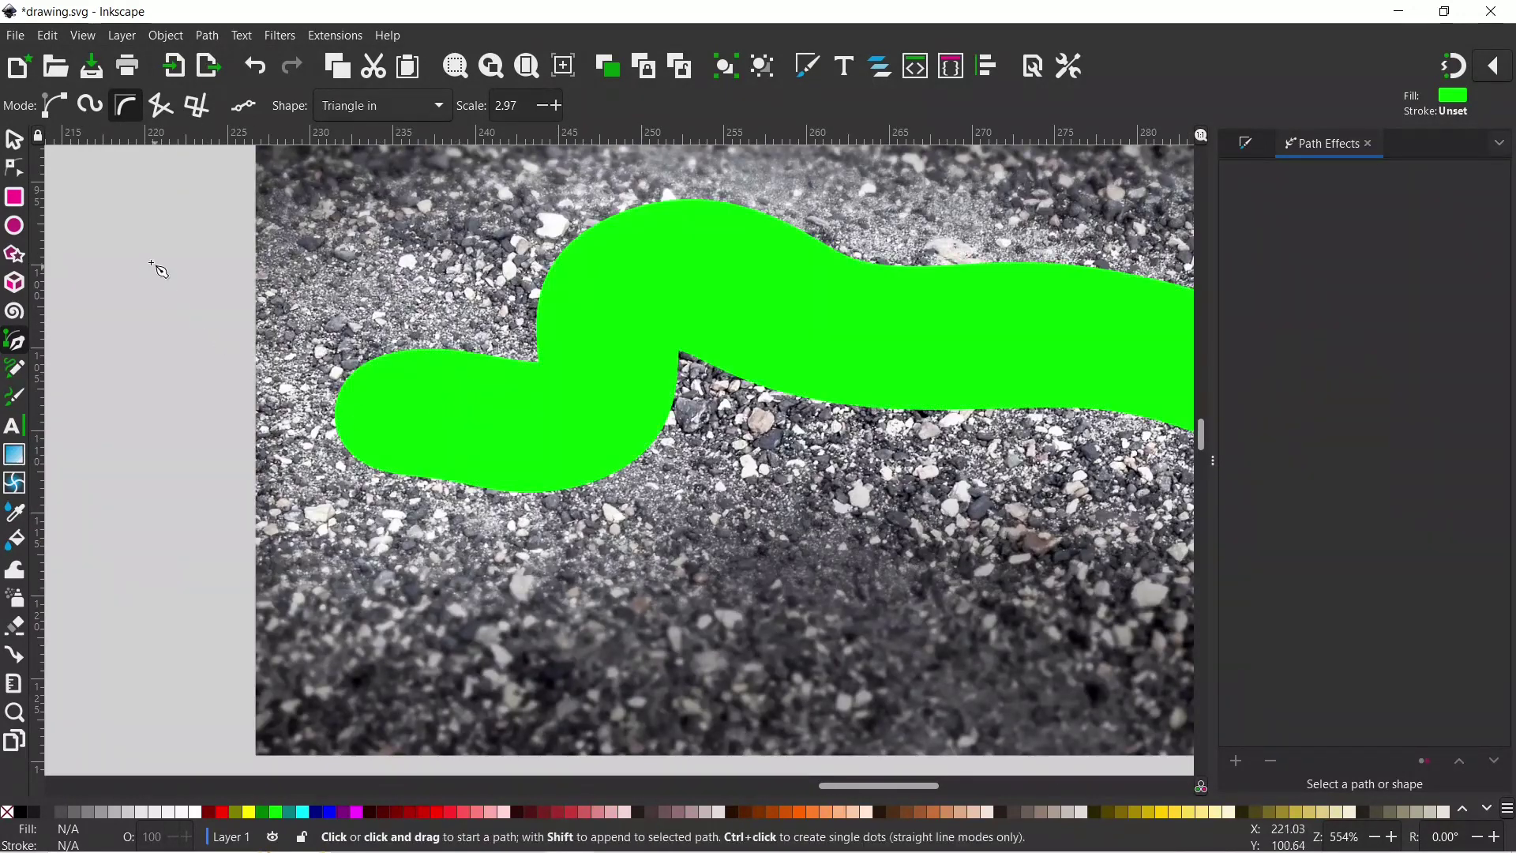
Step: Select the traced snake outline for node editing and set its stroke width to 0.1 mm
{"action": "left_click", "coordinate": [14, 167]}
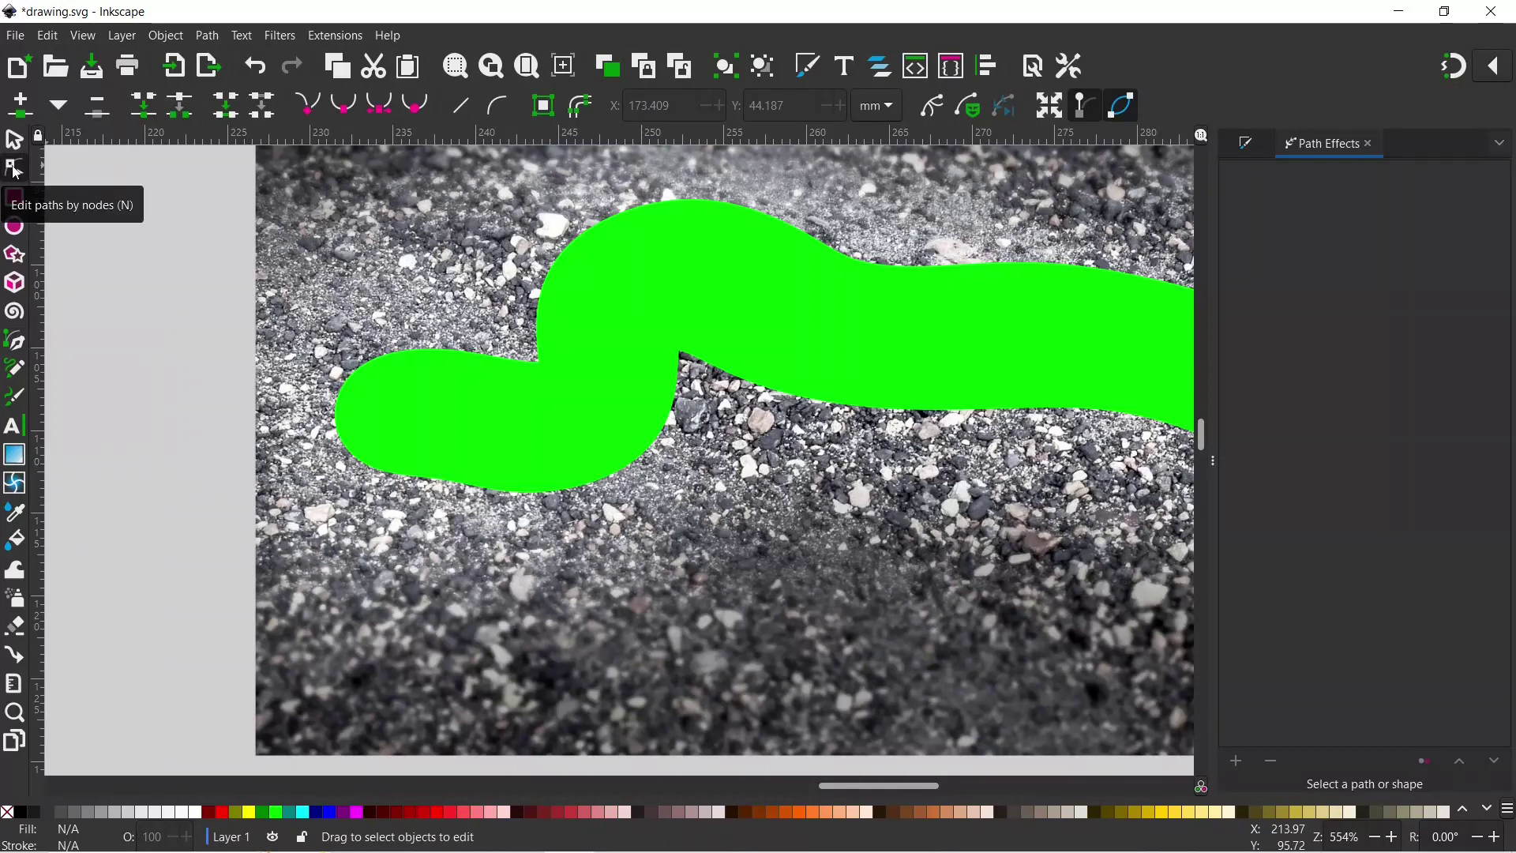
{"action": "left_click", "coordinate": [444, 402]}
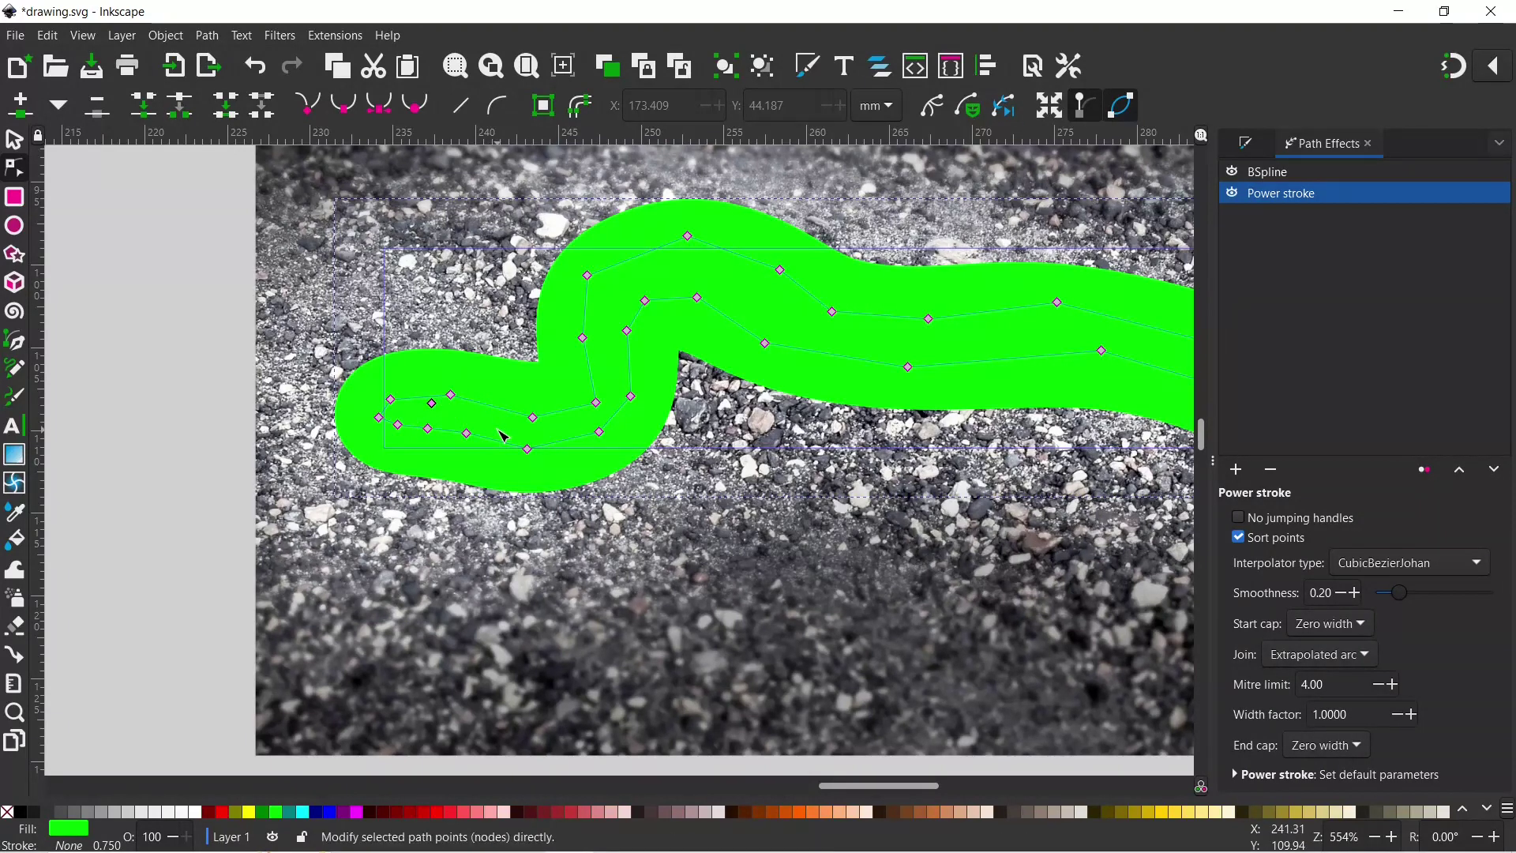
{"action": "right_click", "coordinate": [121, 846]}
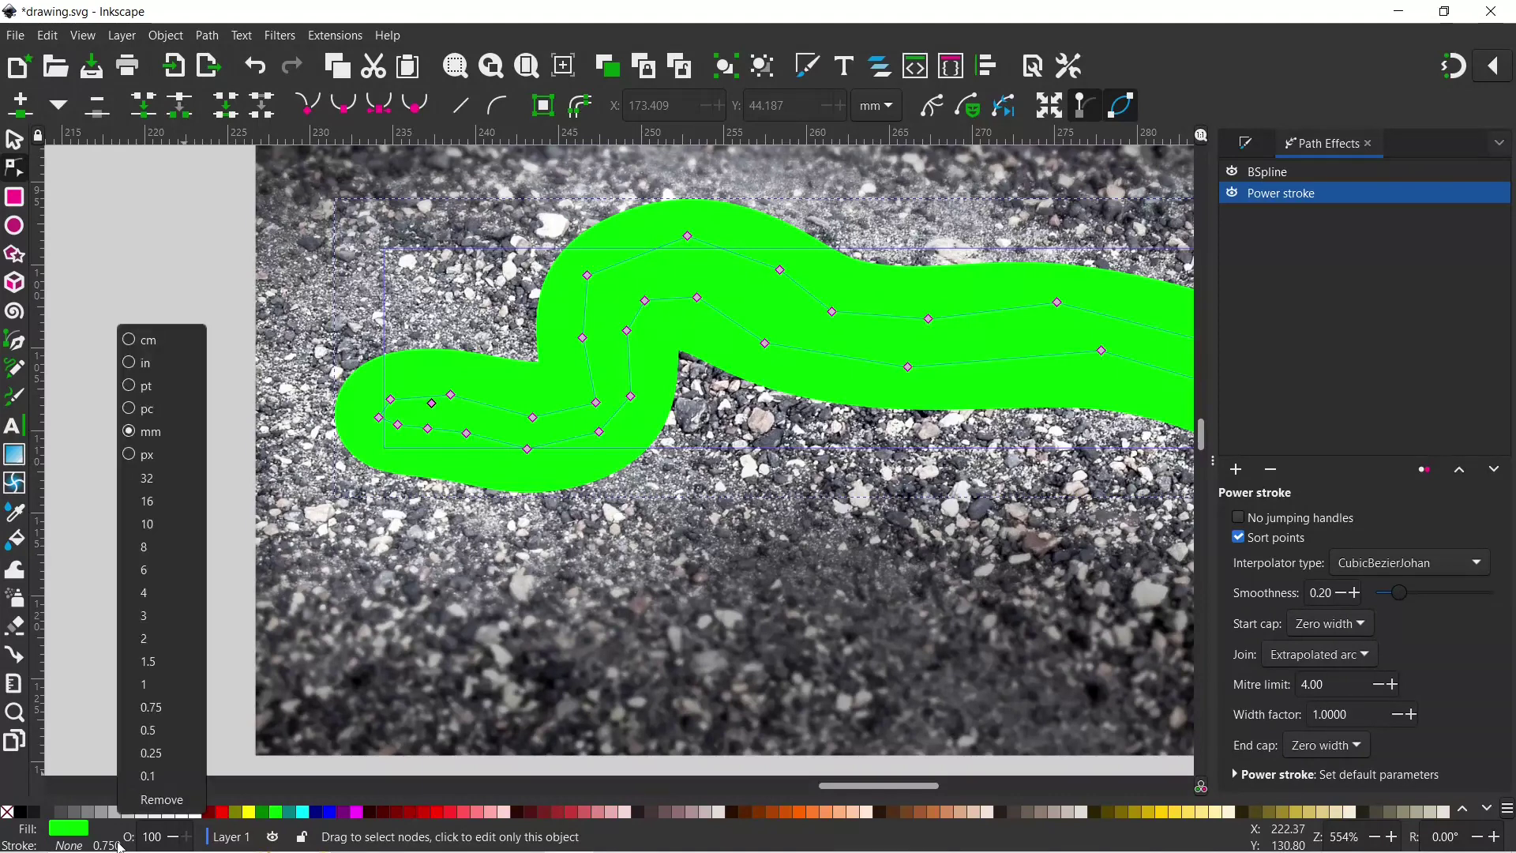
{"action": "left_click", "coordinate": [150, 776]}
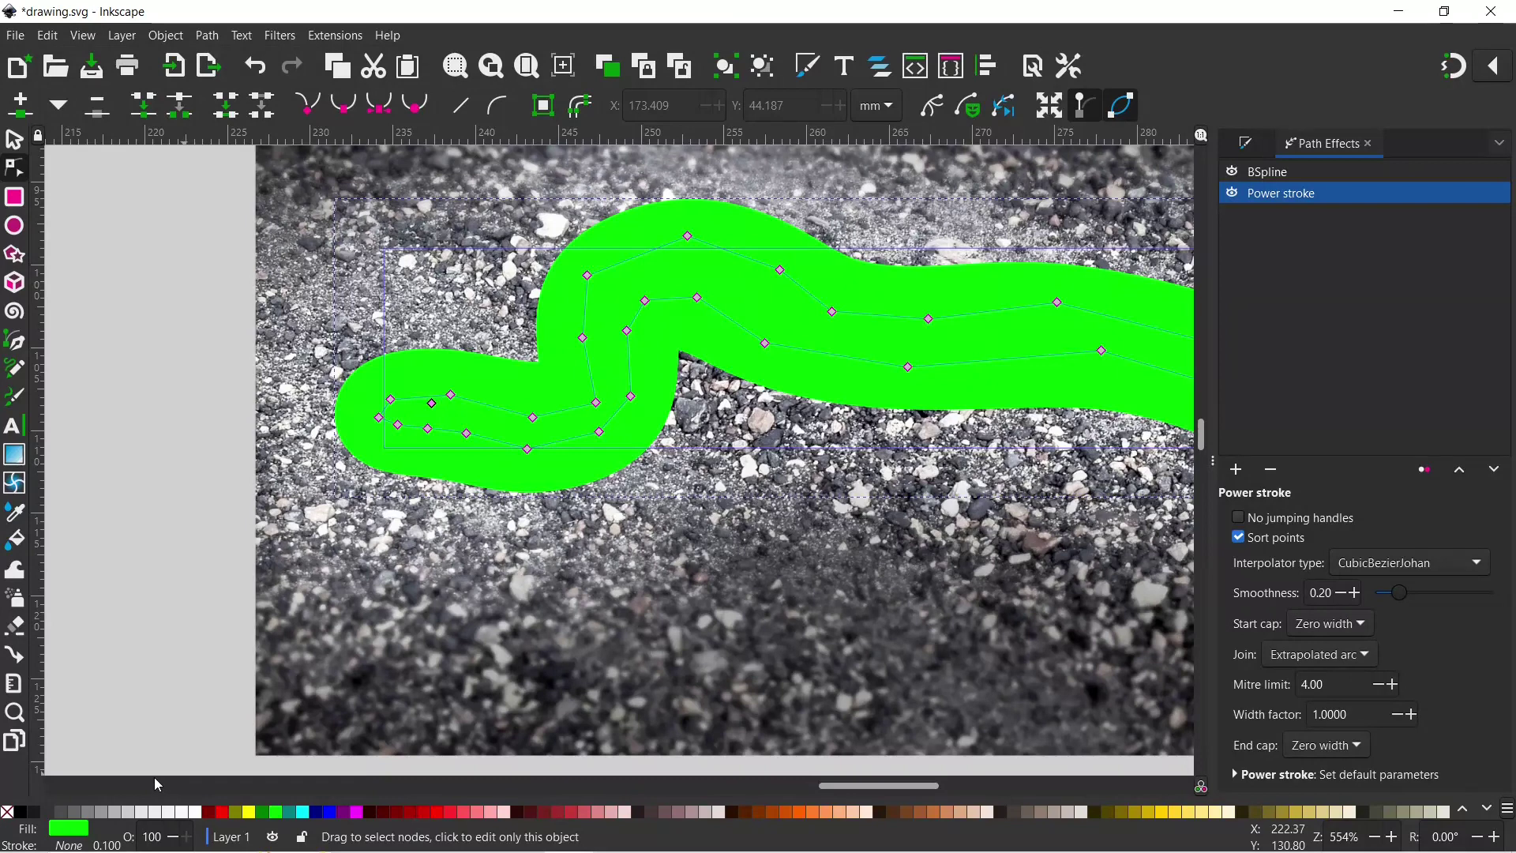
Step: Remove the Power stroke path effect from the snake outline and convert the outline to a regular path with Object to Path
{"action": "key", "text": "ctrl+shift+f"}
{"action": "key", "text": "b"}
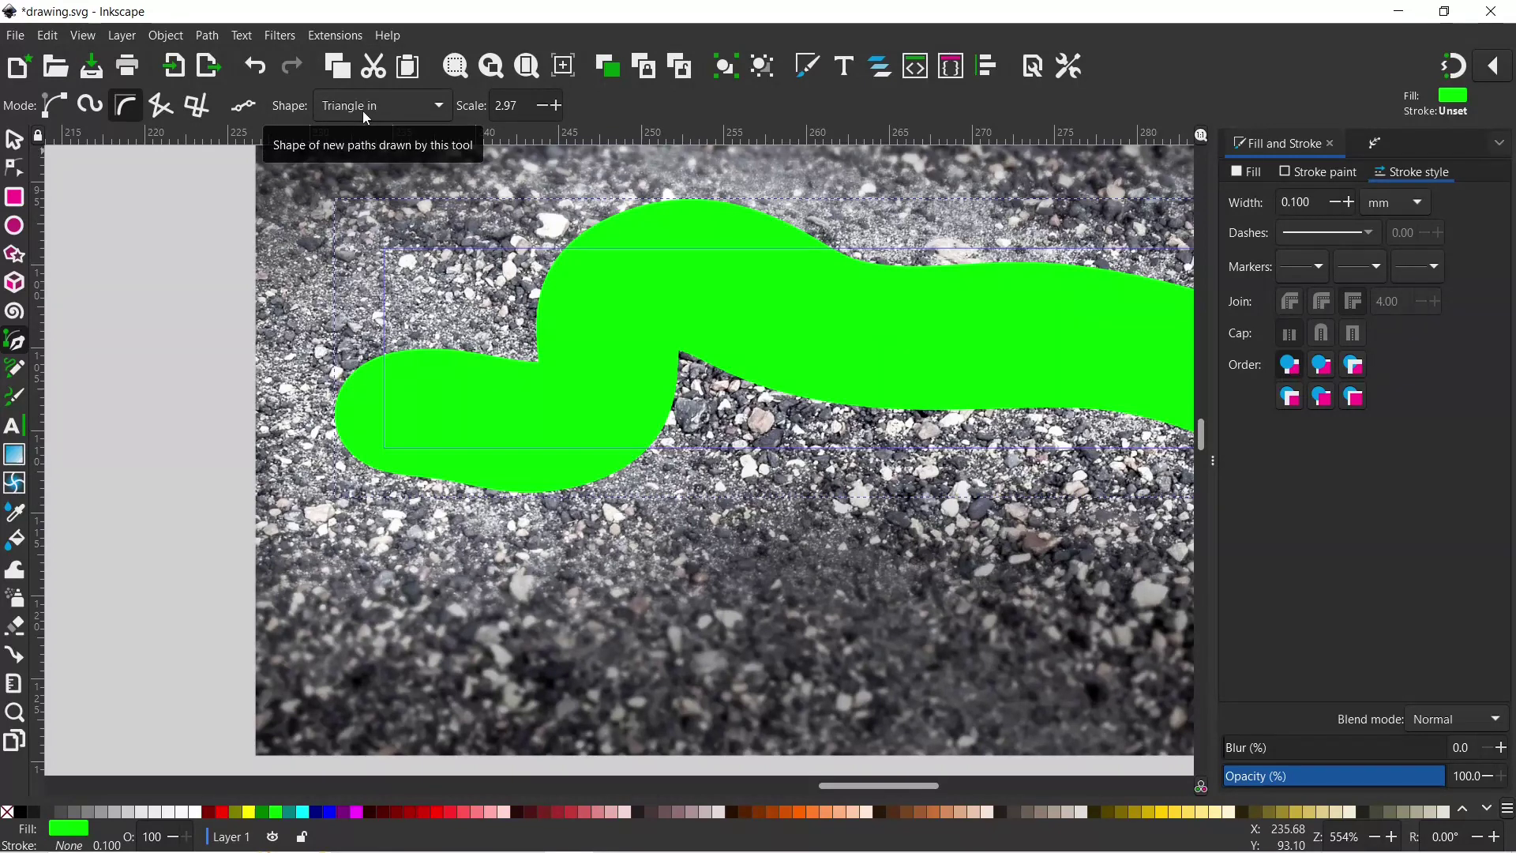
{"action": "left_click", "coordinate": [1375, 145]}
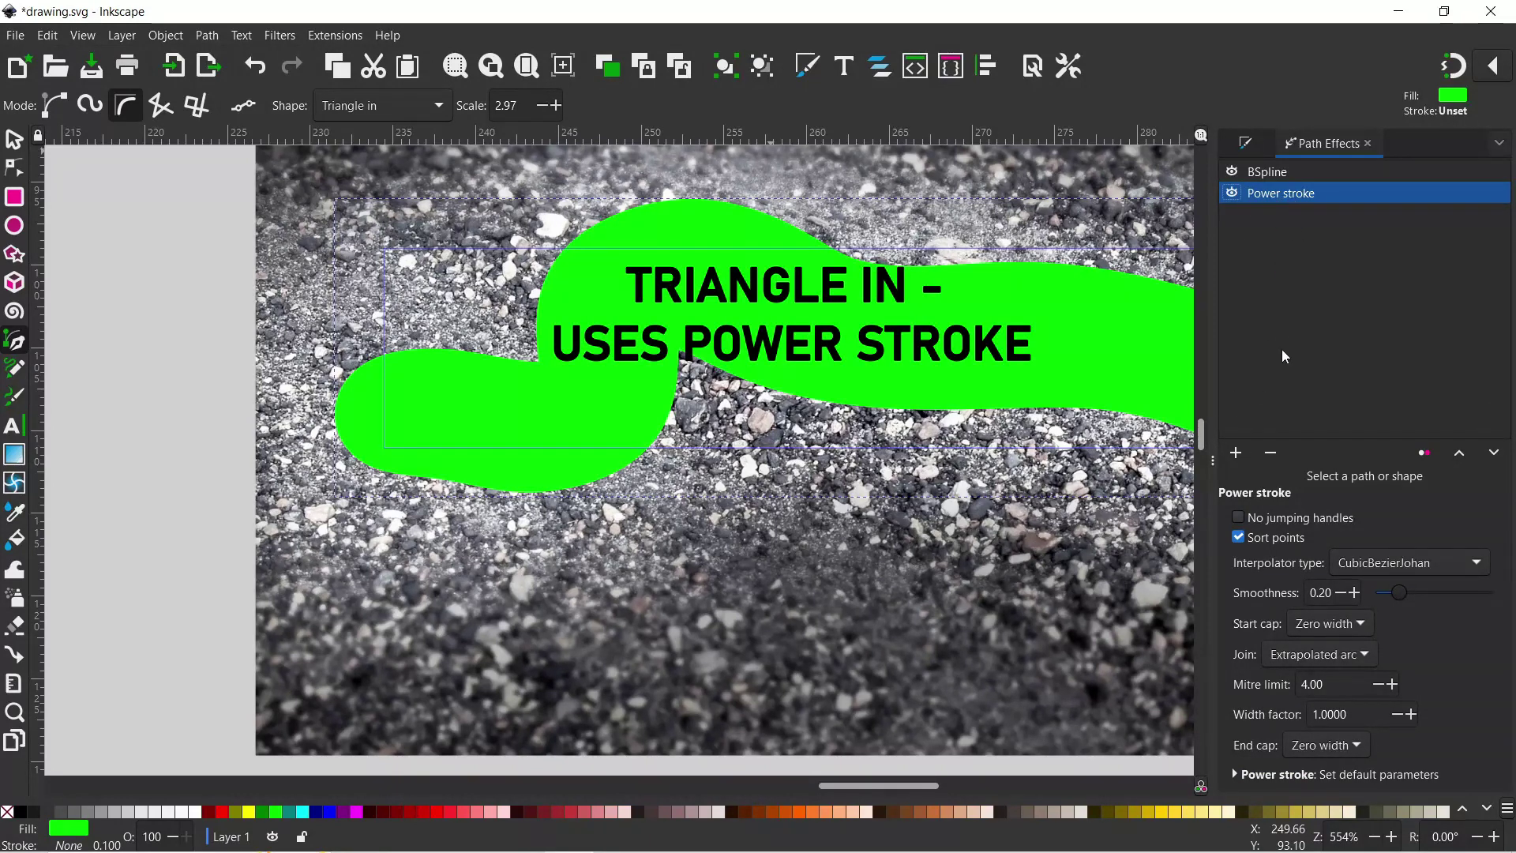
{"action": "left_click", "coordinate": [1271, 456]}
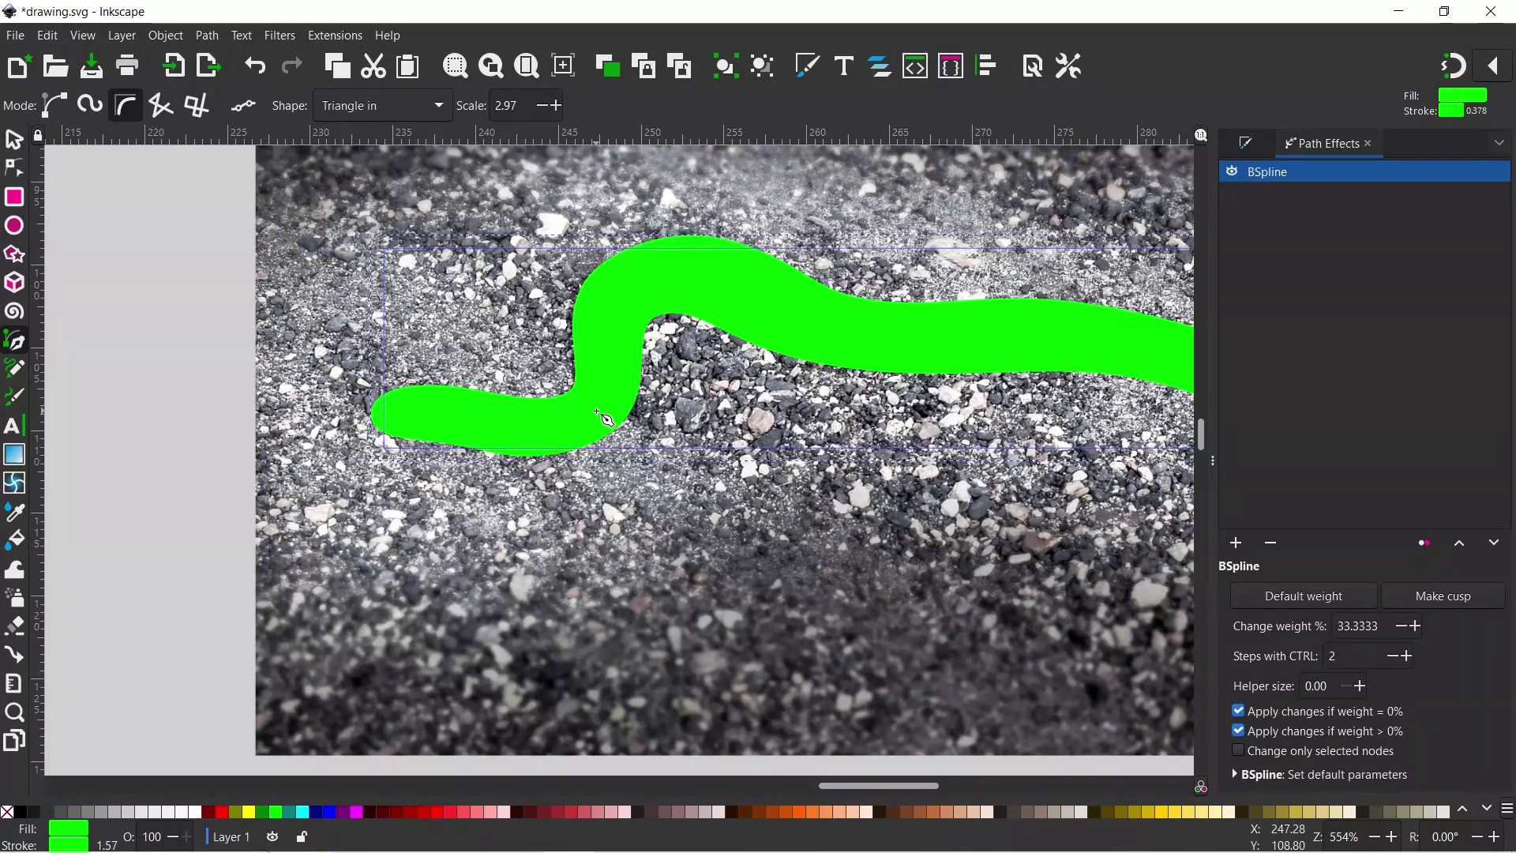
{"action": "left_click", "coordinate": [210, 37]}
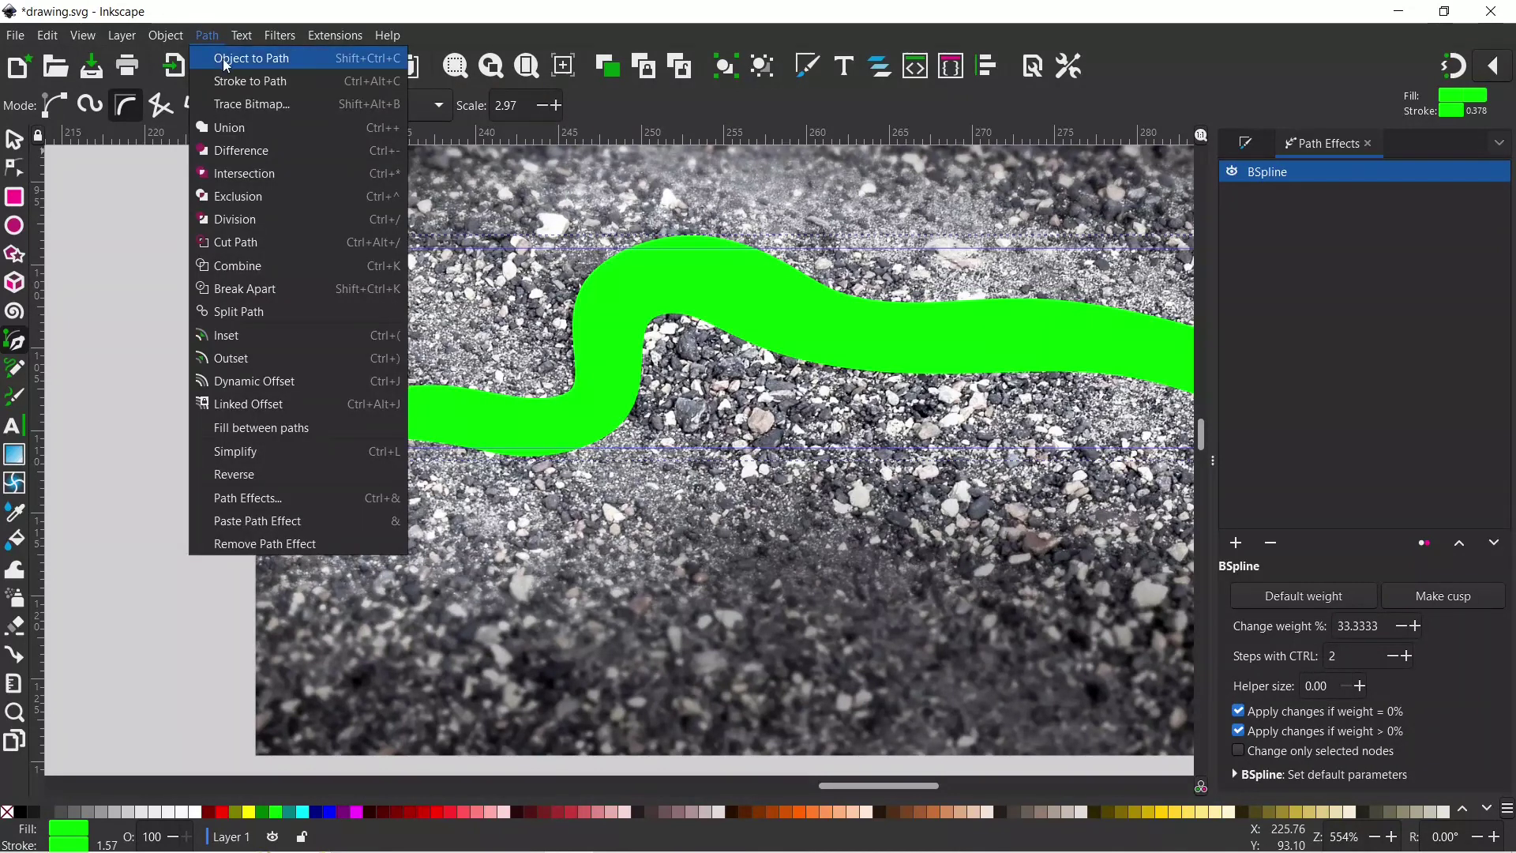
{"action": "left_click", "coordinate": [222, 59]}
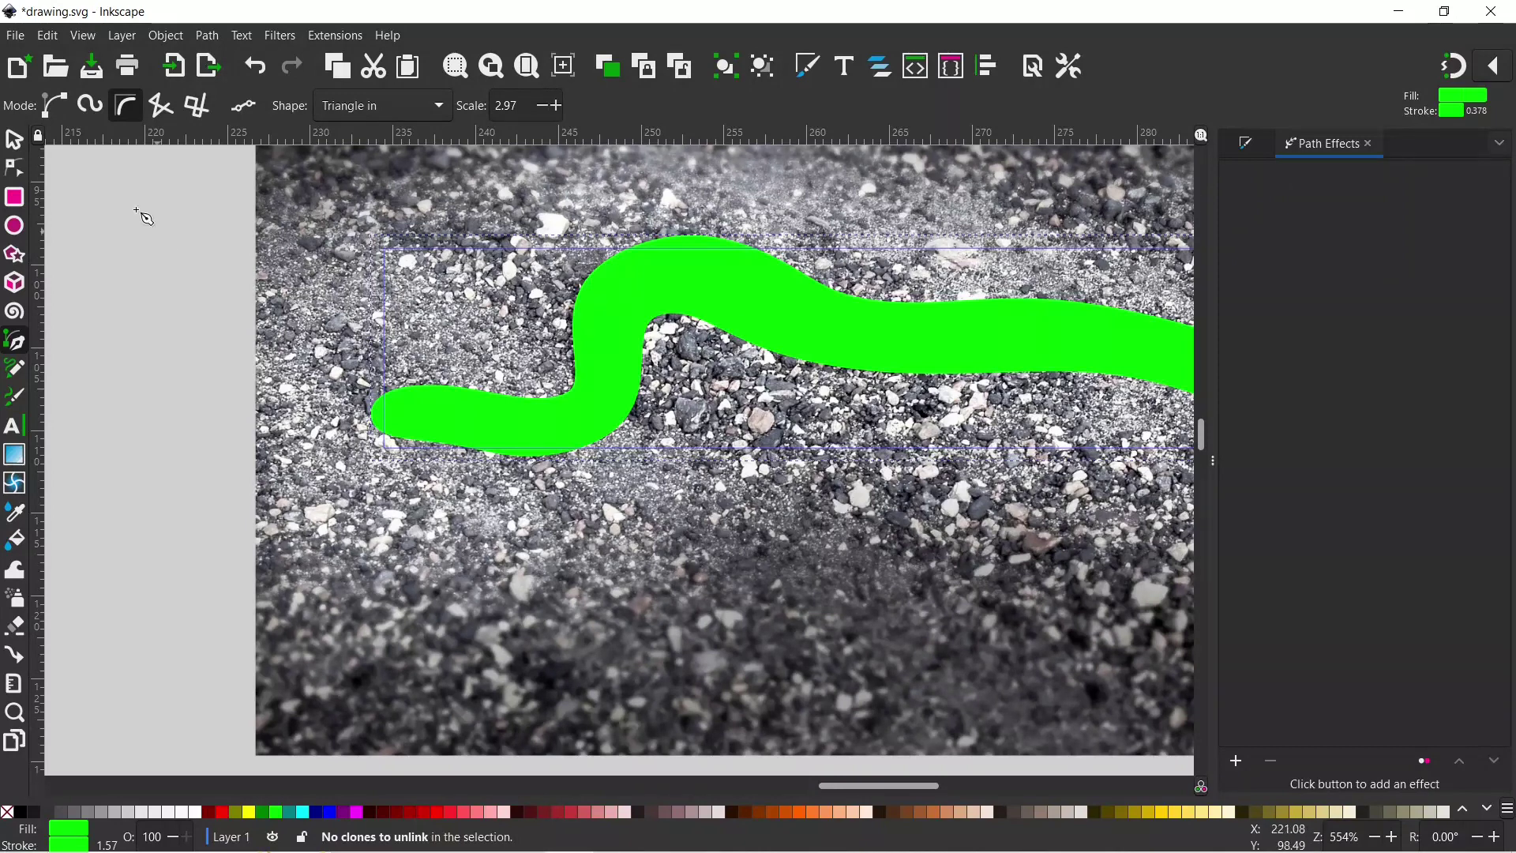
Step: Set the snake outline's stroke width to 0.1 mm and remove its fill
{"action": "left_click", "coordinate": [16, 169]}
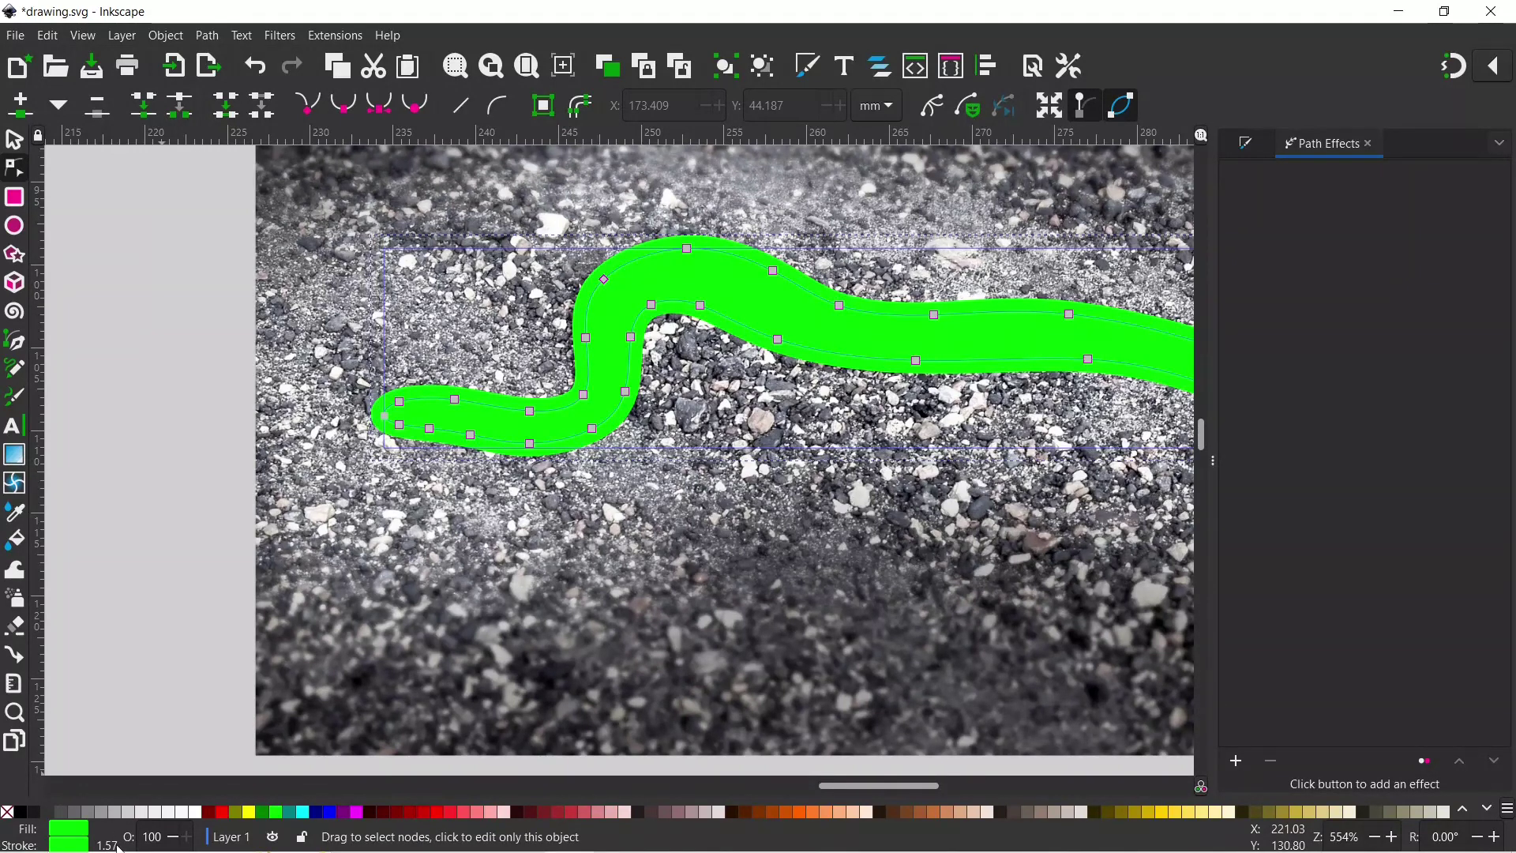
{"action": "left_click", "coordinate": [1248, 145]}
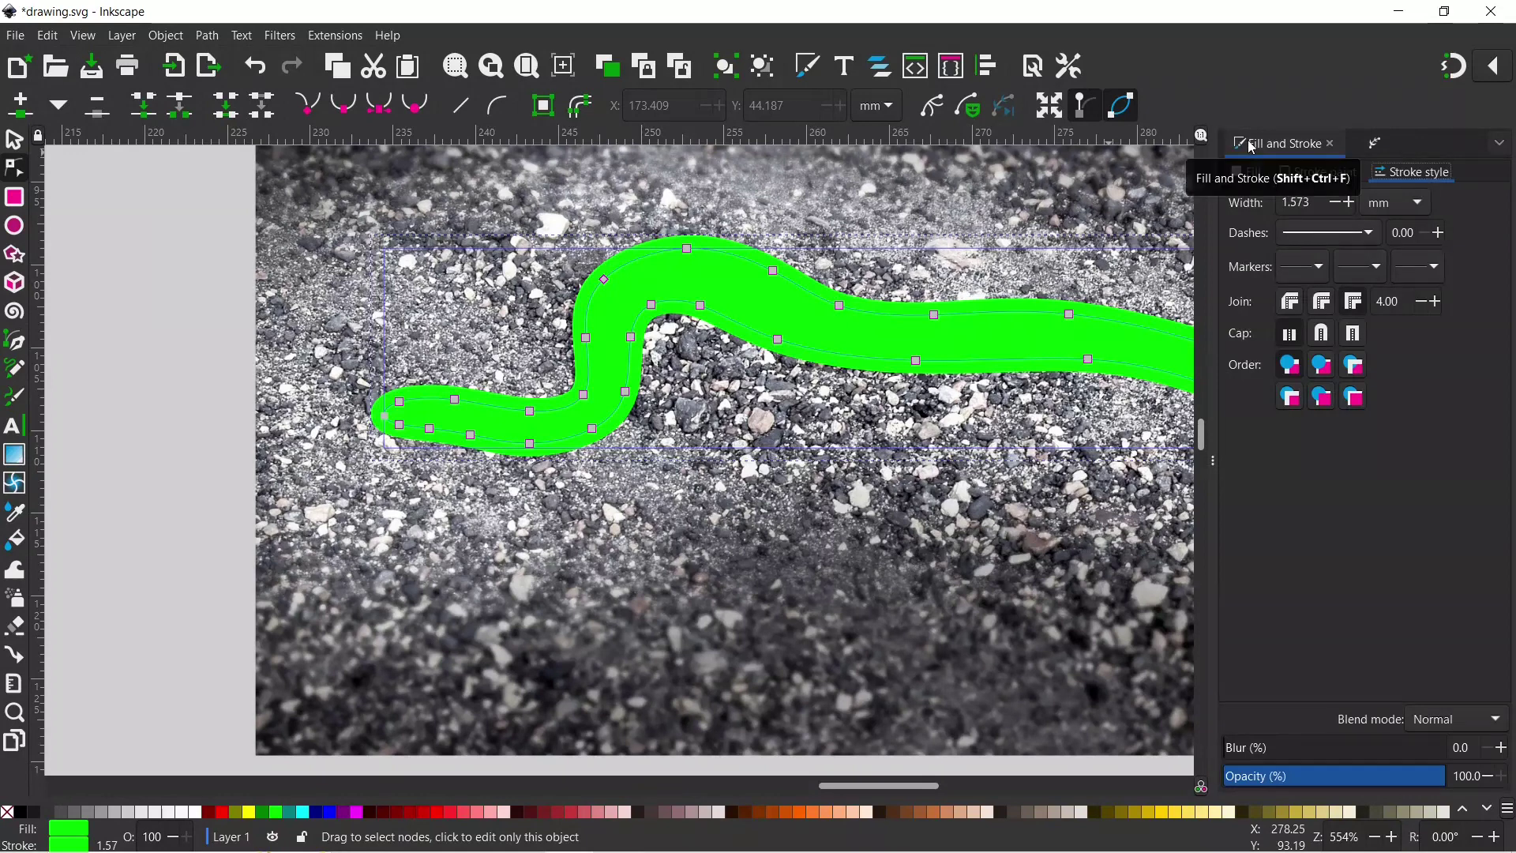
{"action": "left_click_drag", "start_coordinate": [1311, 201], "coordinate": [1284, 210]}
{"action": "type", "text": "0"}
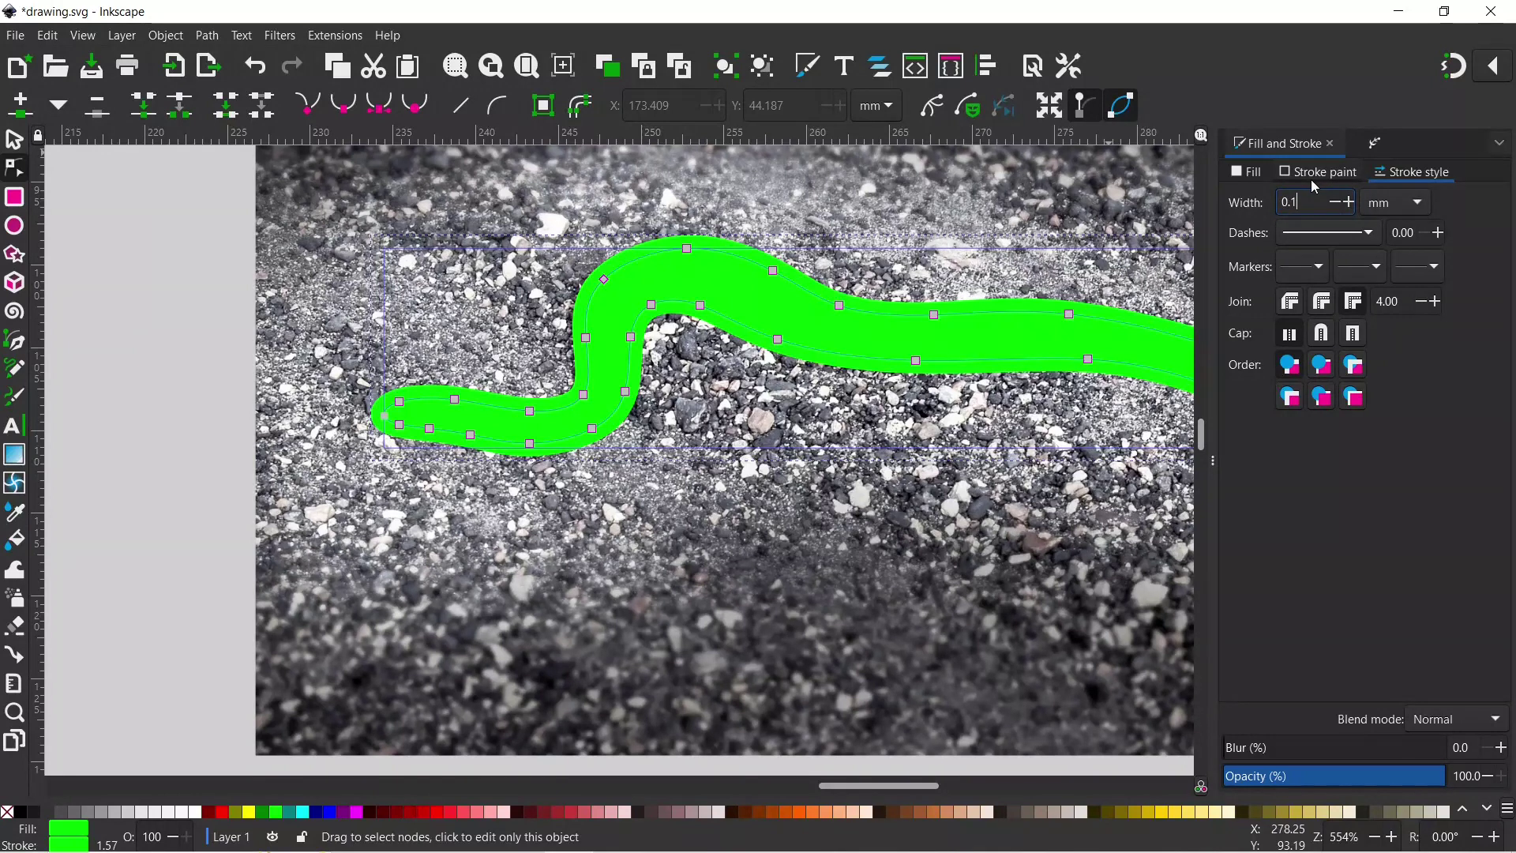
{"action": "type", "text": ".1"}
{"action": "key", "text": "Return"}
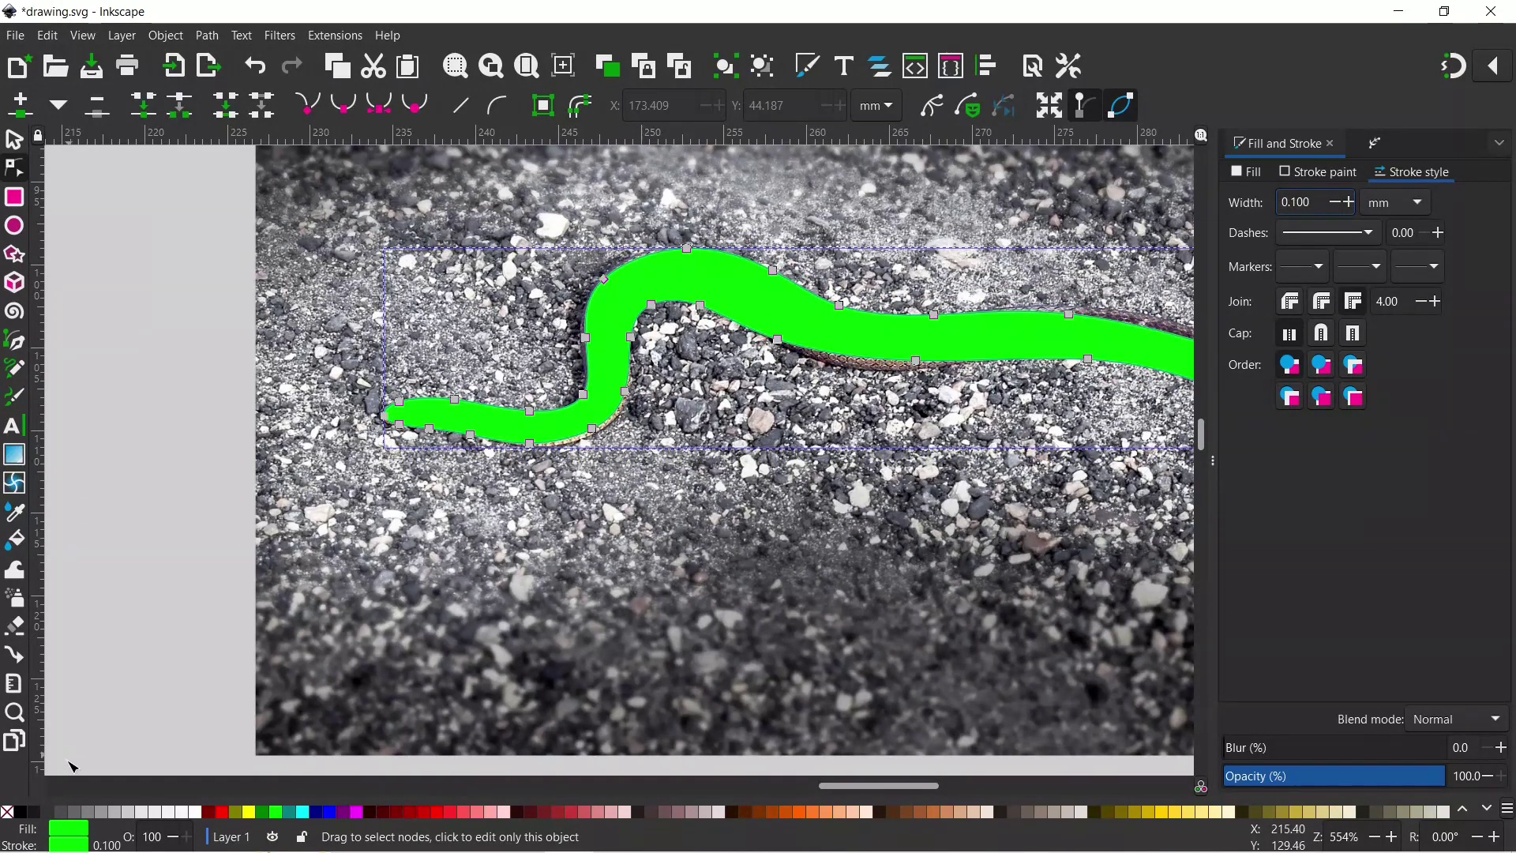
{"action": "left_click", "coordinate": [7, 811]}
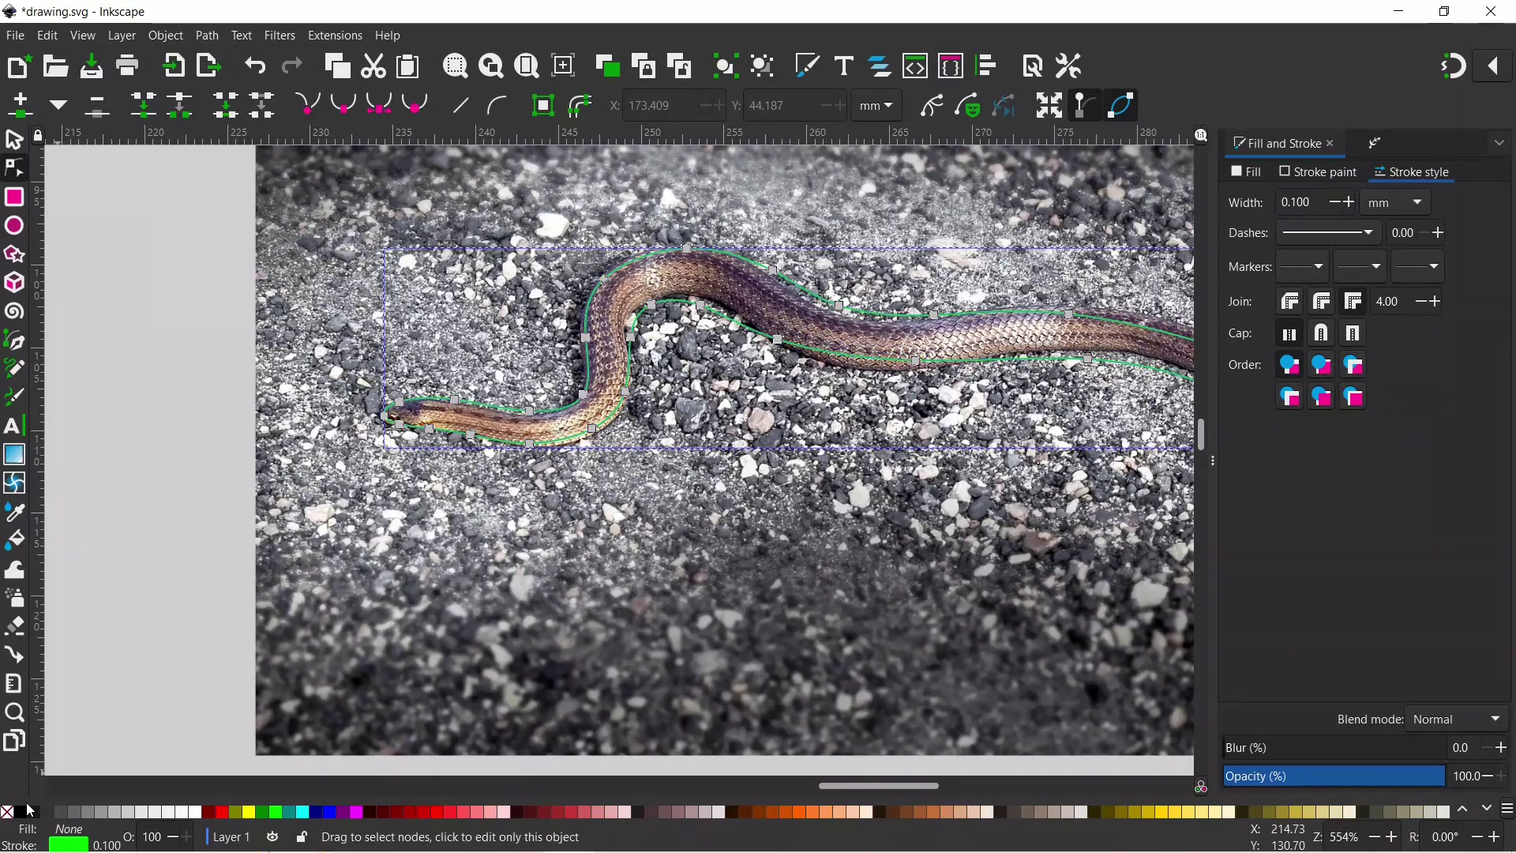
Step: Move and smooth the node at the snake's nose, and adjust the neck nodes on both edges to fit the snake closely
{"action": "scroll", "coordinate": [474, 454], "scroll_direction": "up", "scroll_amount": 3}
{"action": "left_click_drag", "start_coordinate": [228, 358], "coordinate": [212, 351]}
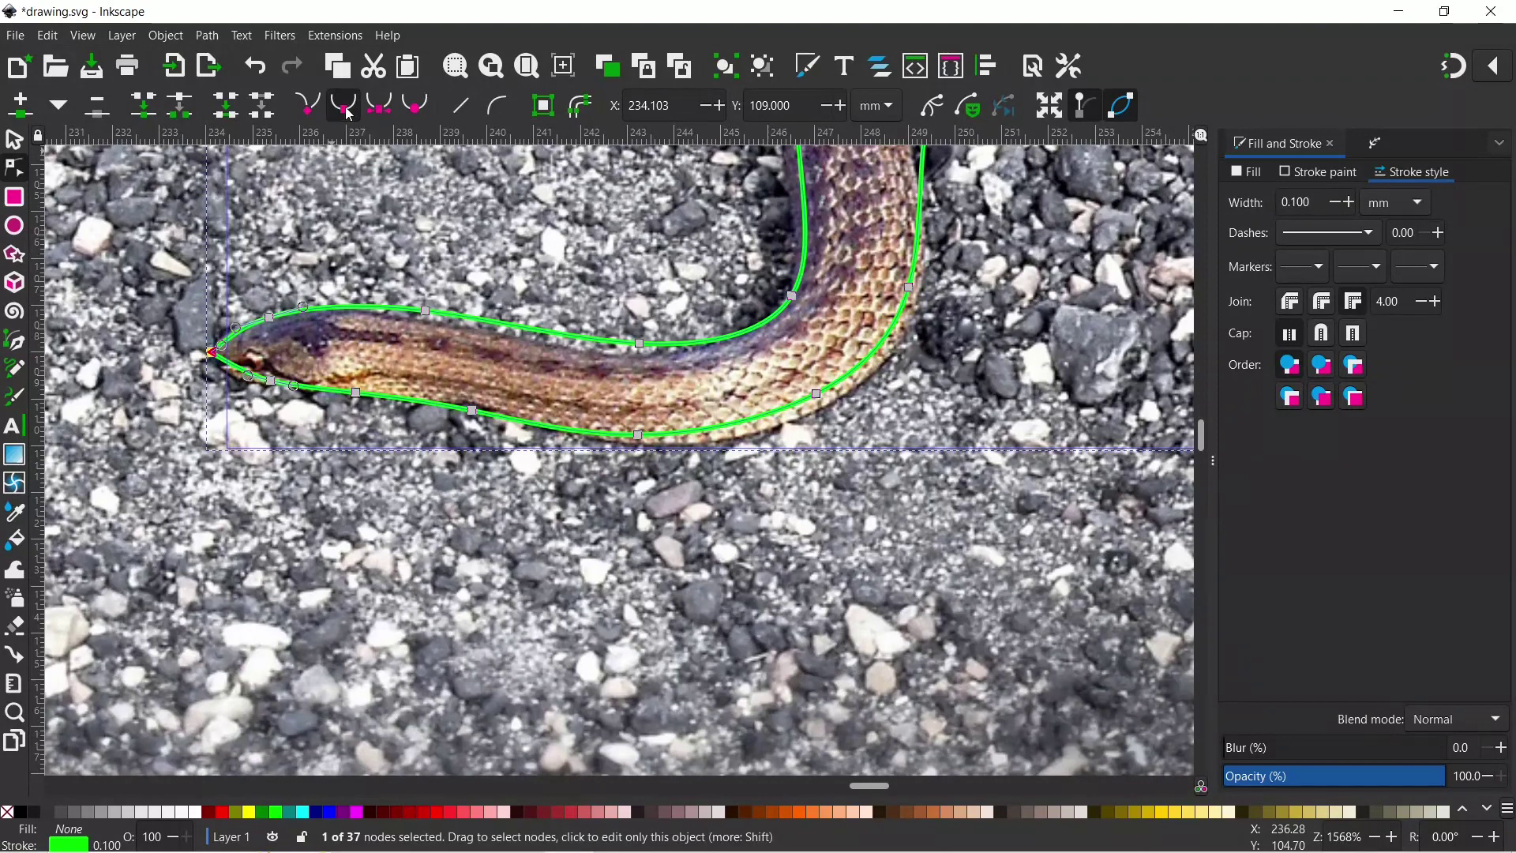
{"action": "left_click_drag", "start_coordinate": [640, 349], "coordinate": [644, 356]}
{"action": "left_click", "coordinate": [425, 311]}
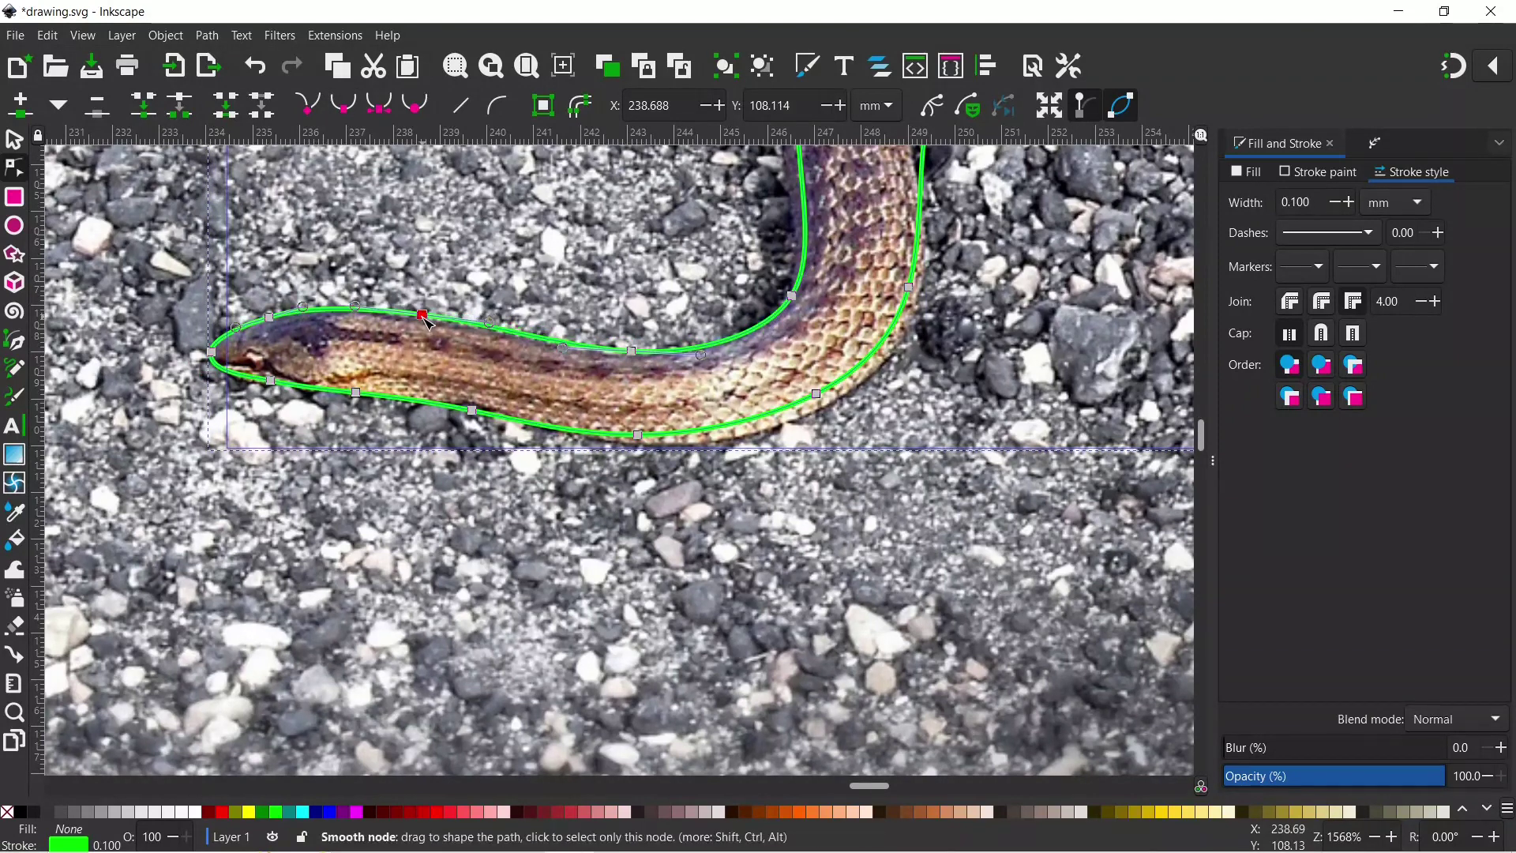
{"action": "left_click_drag", "start_coordinate": [426, 311], "coordinate": [424, 318]}
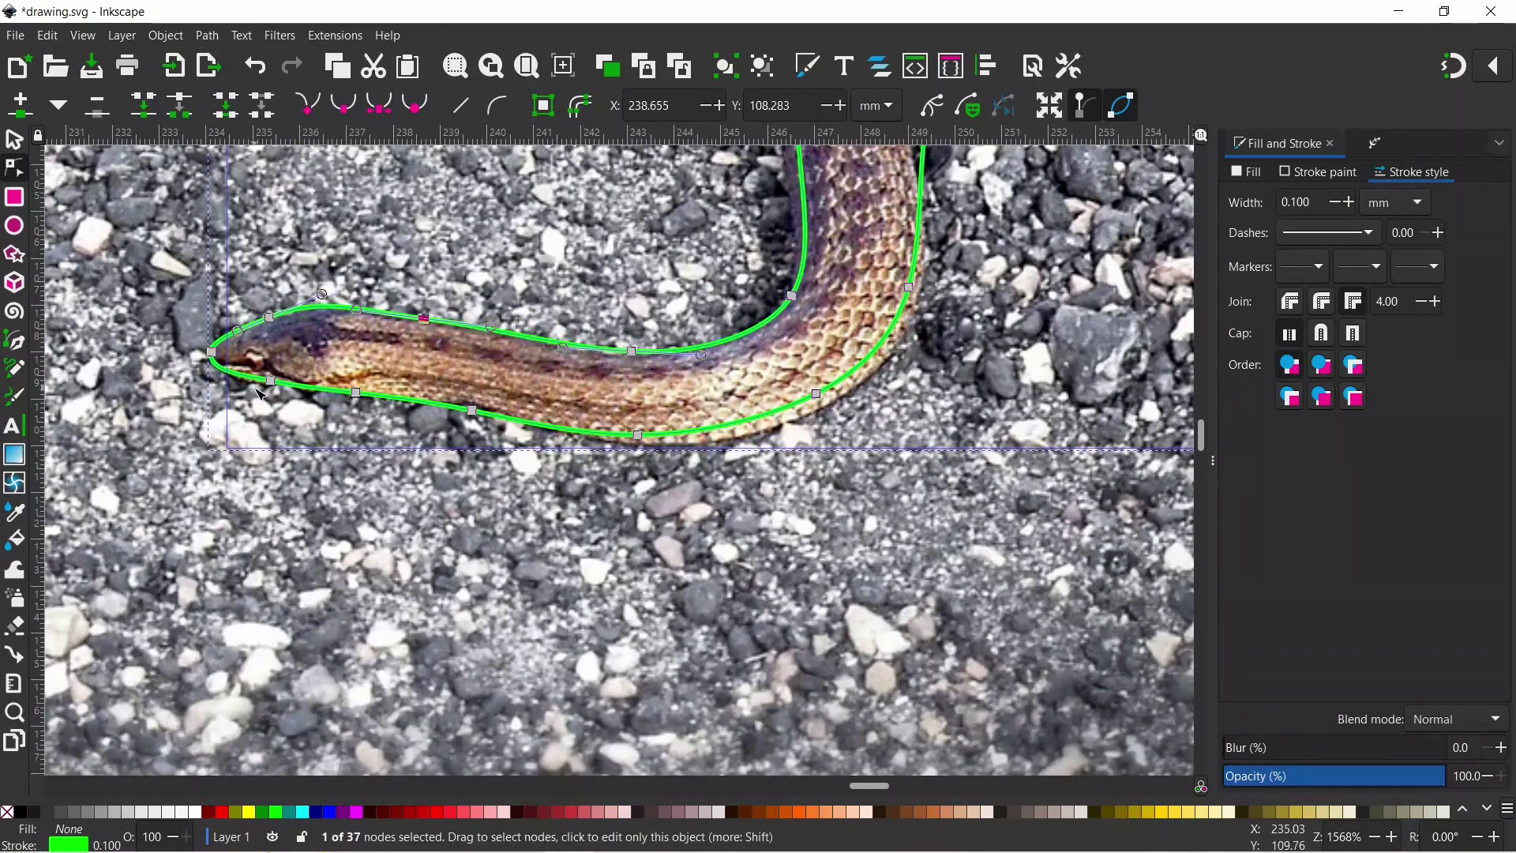
{"action": "left_click", "coordinate": [801, 398]}
{"action": "left_click_drag", "start_coordinate": [657, 439], "coordinate": [606, 426]}
Step: Adjust the outline nodes around the snake's first large bend so both edges follow the body closely
{"action": "scroll", "coordinate": [624, 427], "scroll_direction": "up", "scroll_amount": 9}
{"action": "scroll", "coordinate": [623, 427], "scroll_direction": "right", "scroll_amount": 6}
{"action": "left_click_drag", "start_coordinate": [671, 257], "coordinate": [672, 242]}
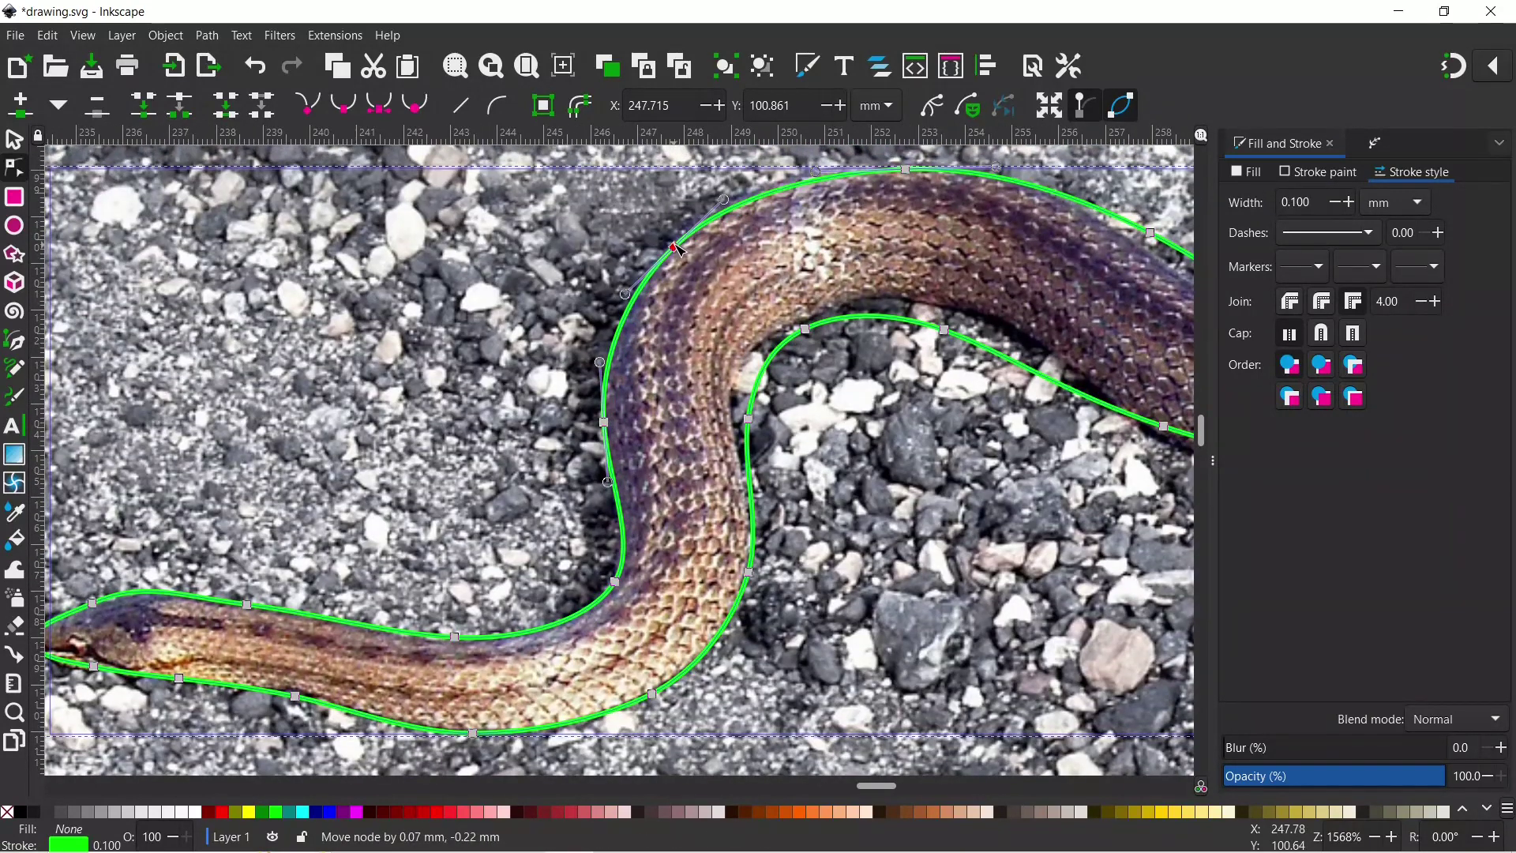
{"action": "left_click_drag", "start_coordinate": [905, 169], "coordinate": [894, 164]}
{"action": "left_click", "coordinate": [804, 328]}
{"action": "left_click_drag", "start_coordinate": [749, 419], "coordinate": [806, 316]}
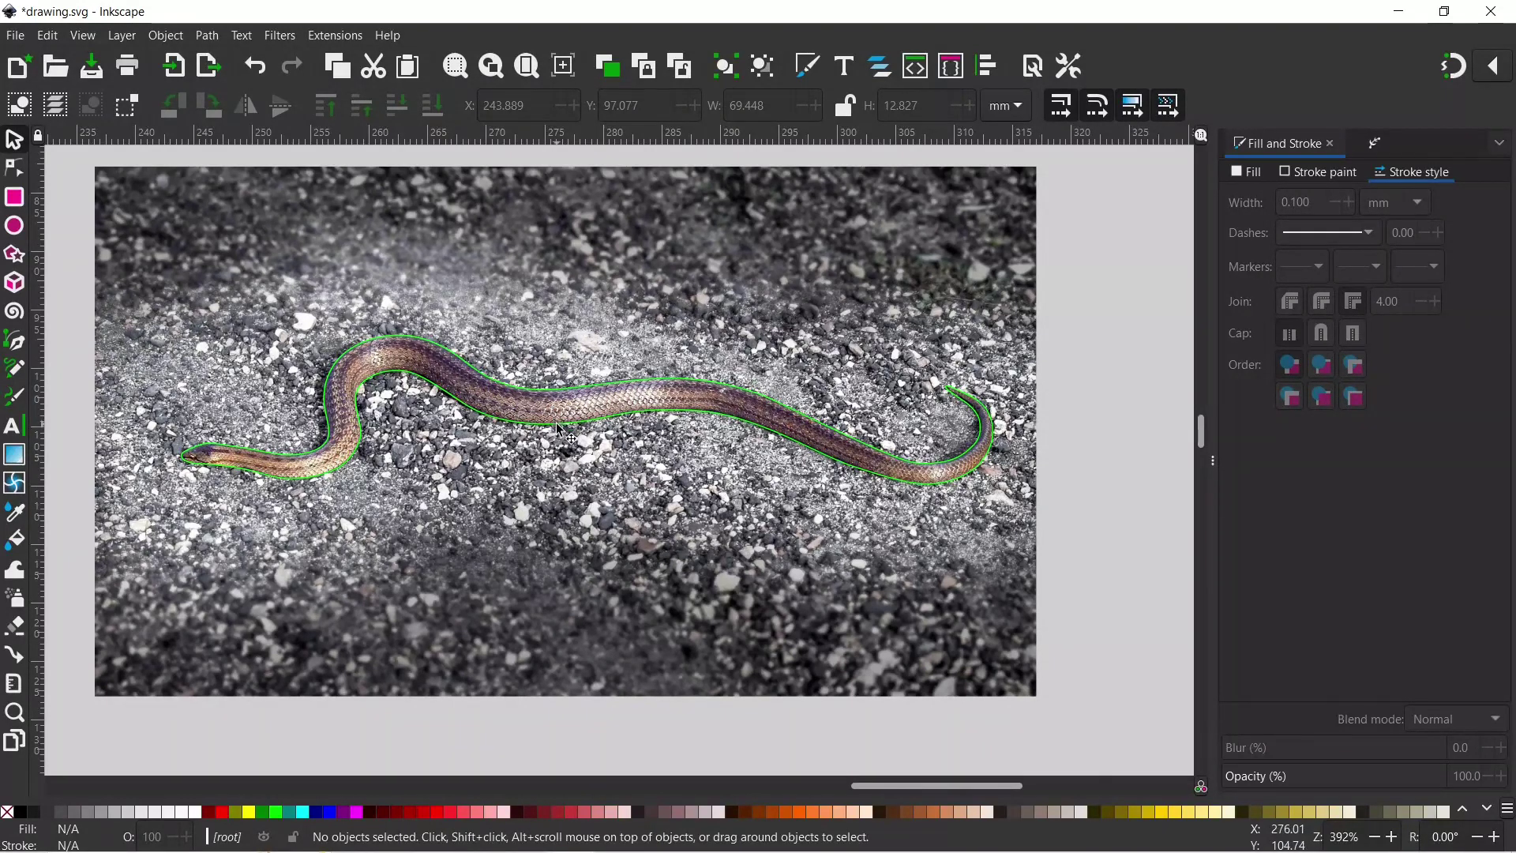
Step: Clip the snake photo to the traced green outline with Set Clip
{"action": "left_click", "coordinate": [557, 427]}
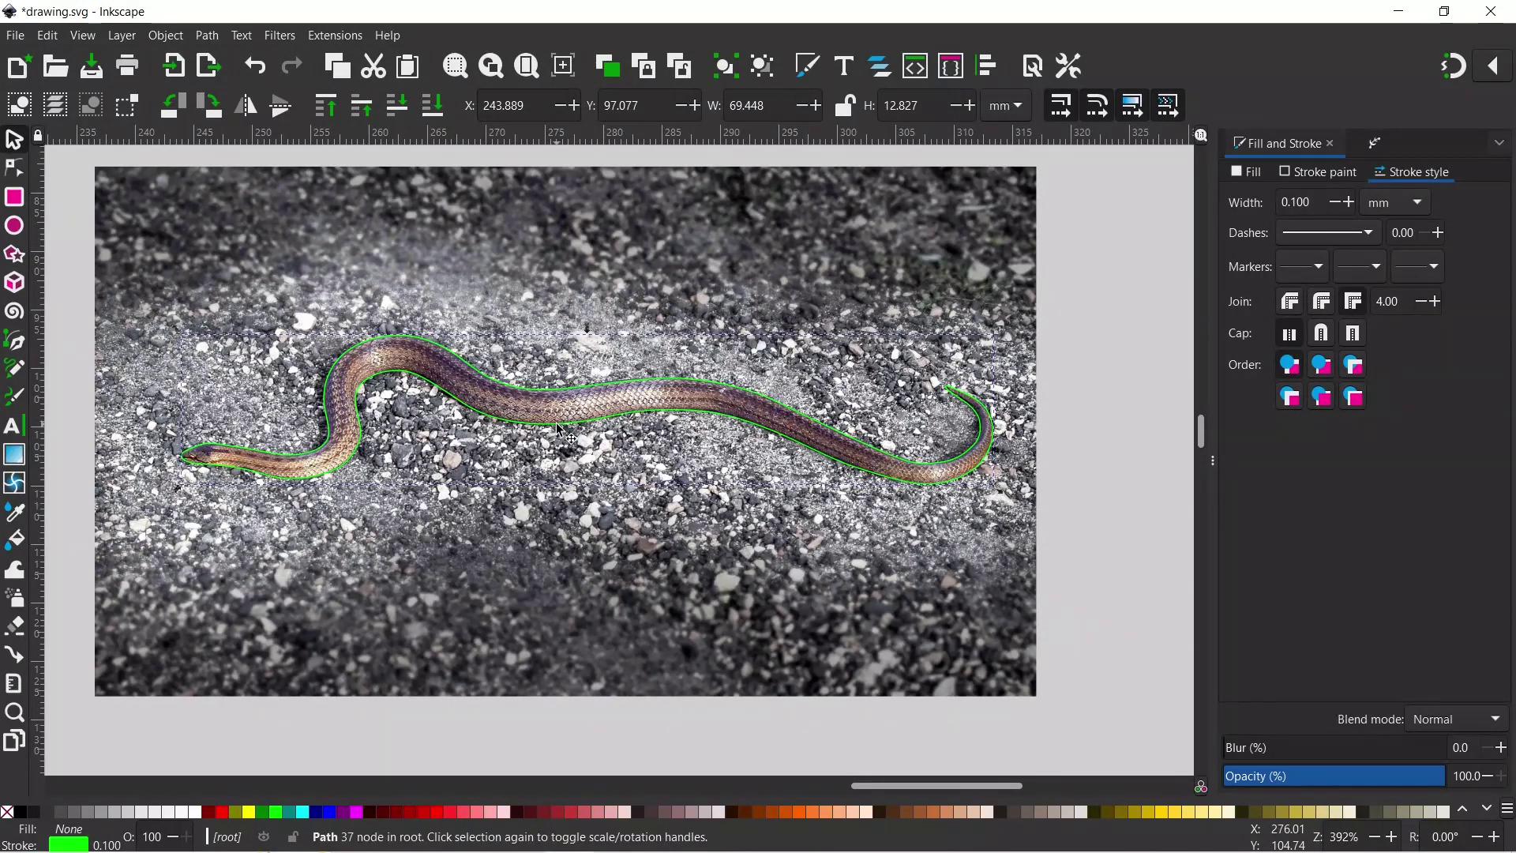
{"action": "left_click", "coordinate": [442, 244], "text": "shift"}
{"action": "left_click", "coordinate": [166, 36]}
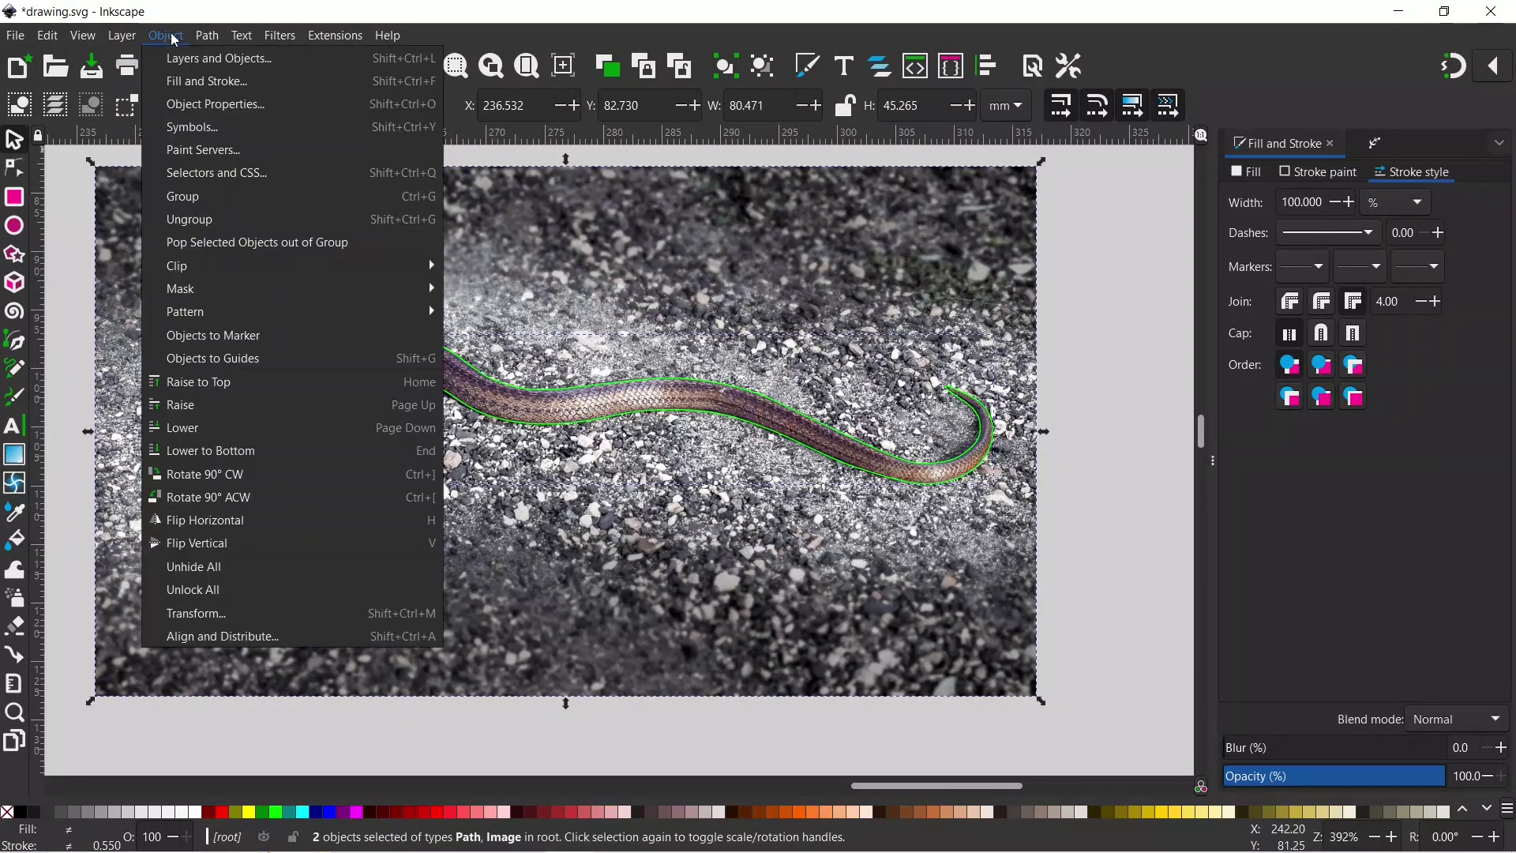
{"action": "mouse_move", "coordinate": [215, 269]}
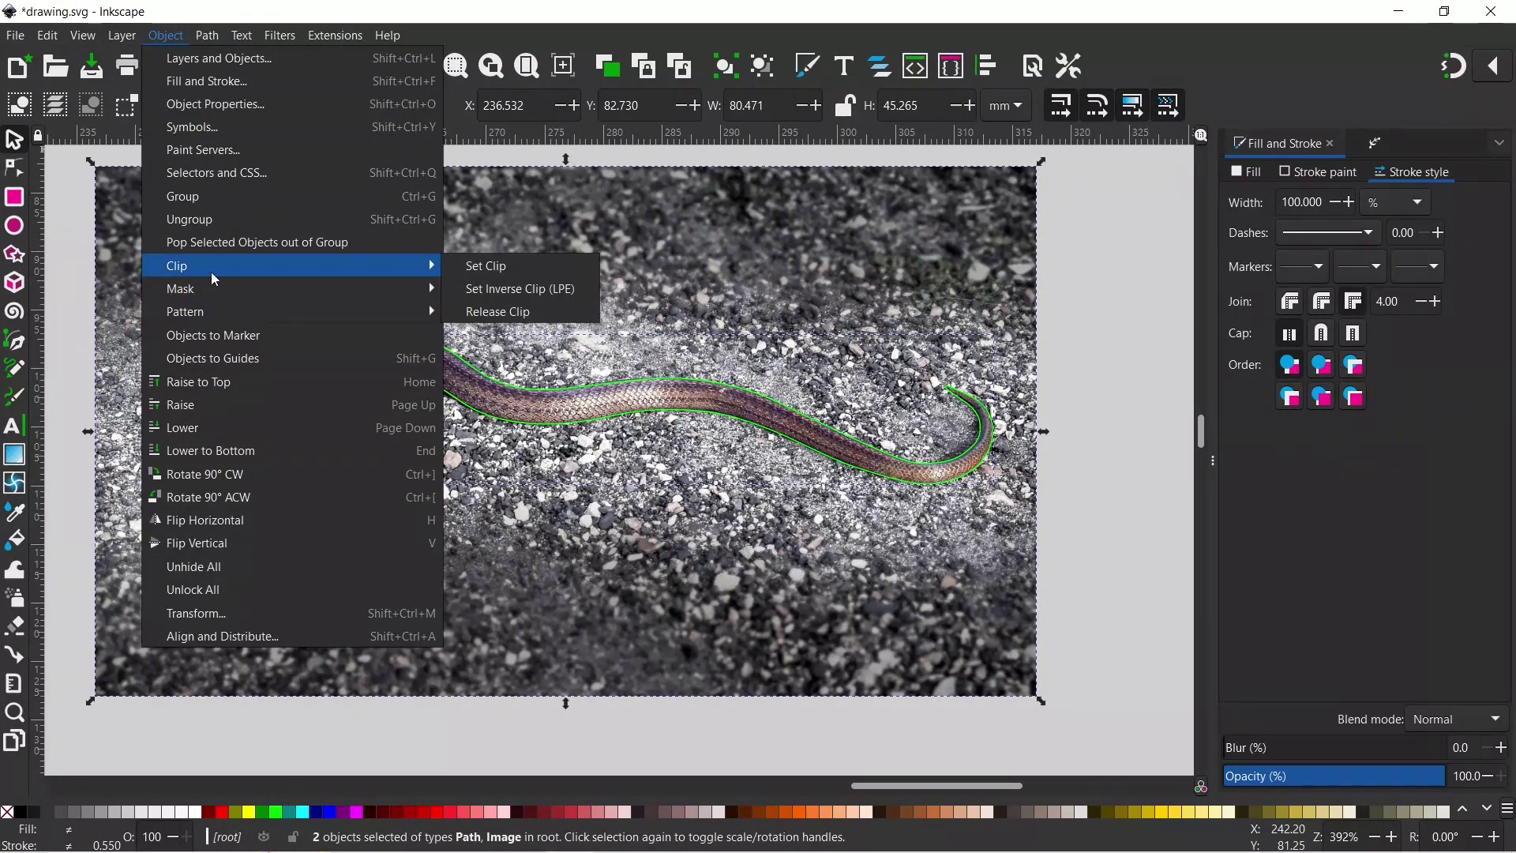
{"action": "left_click", "coordinate": [475, 267]}
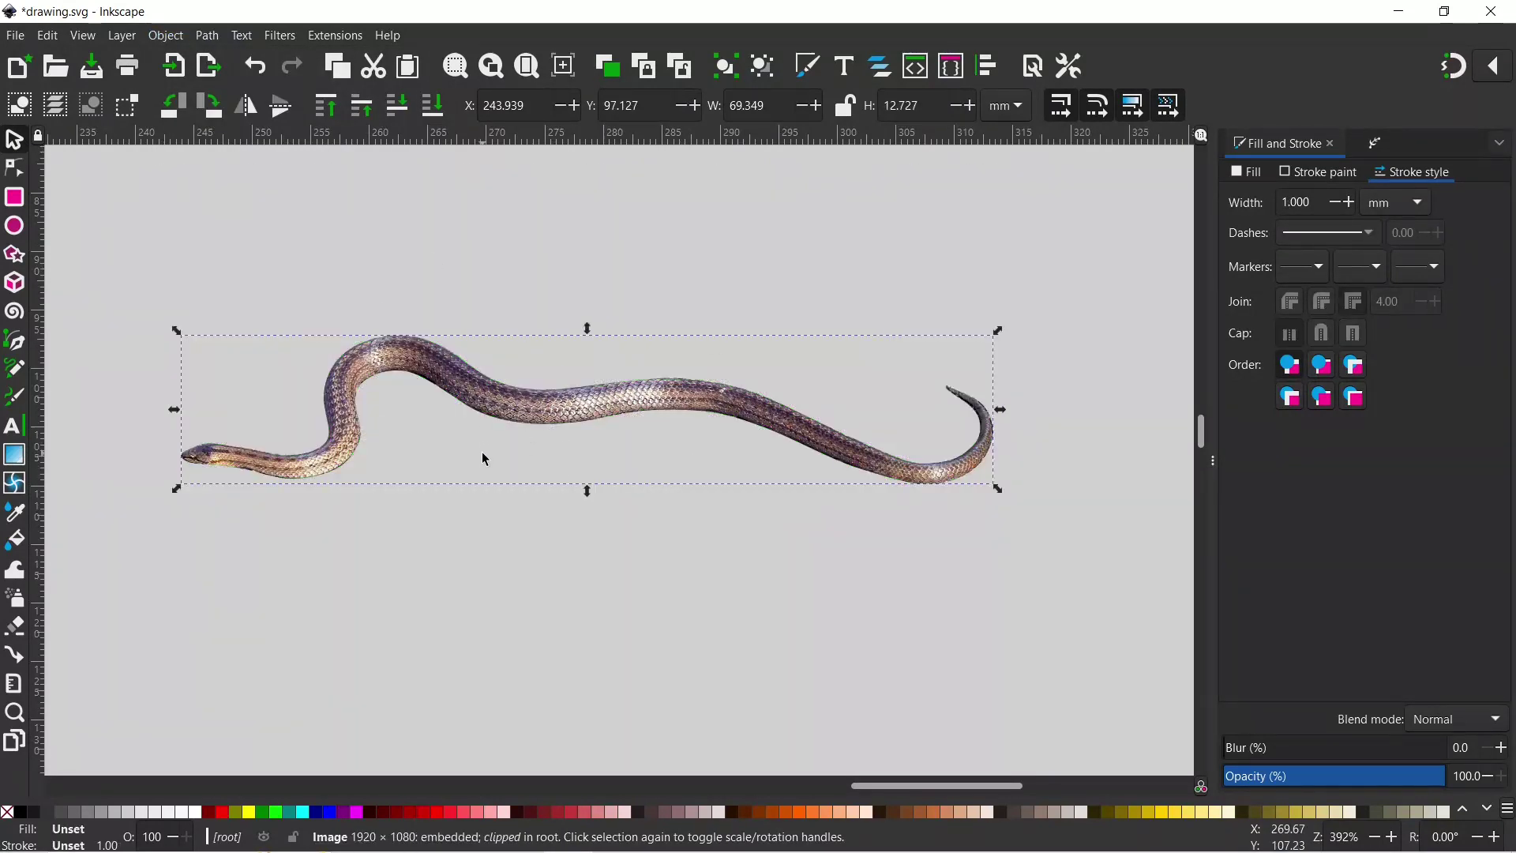
{"action": "left_click", "coordinate": [453, 568]}
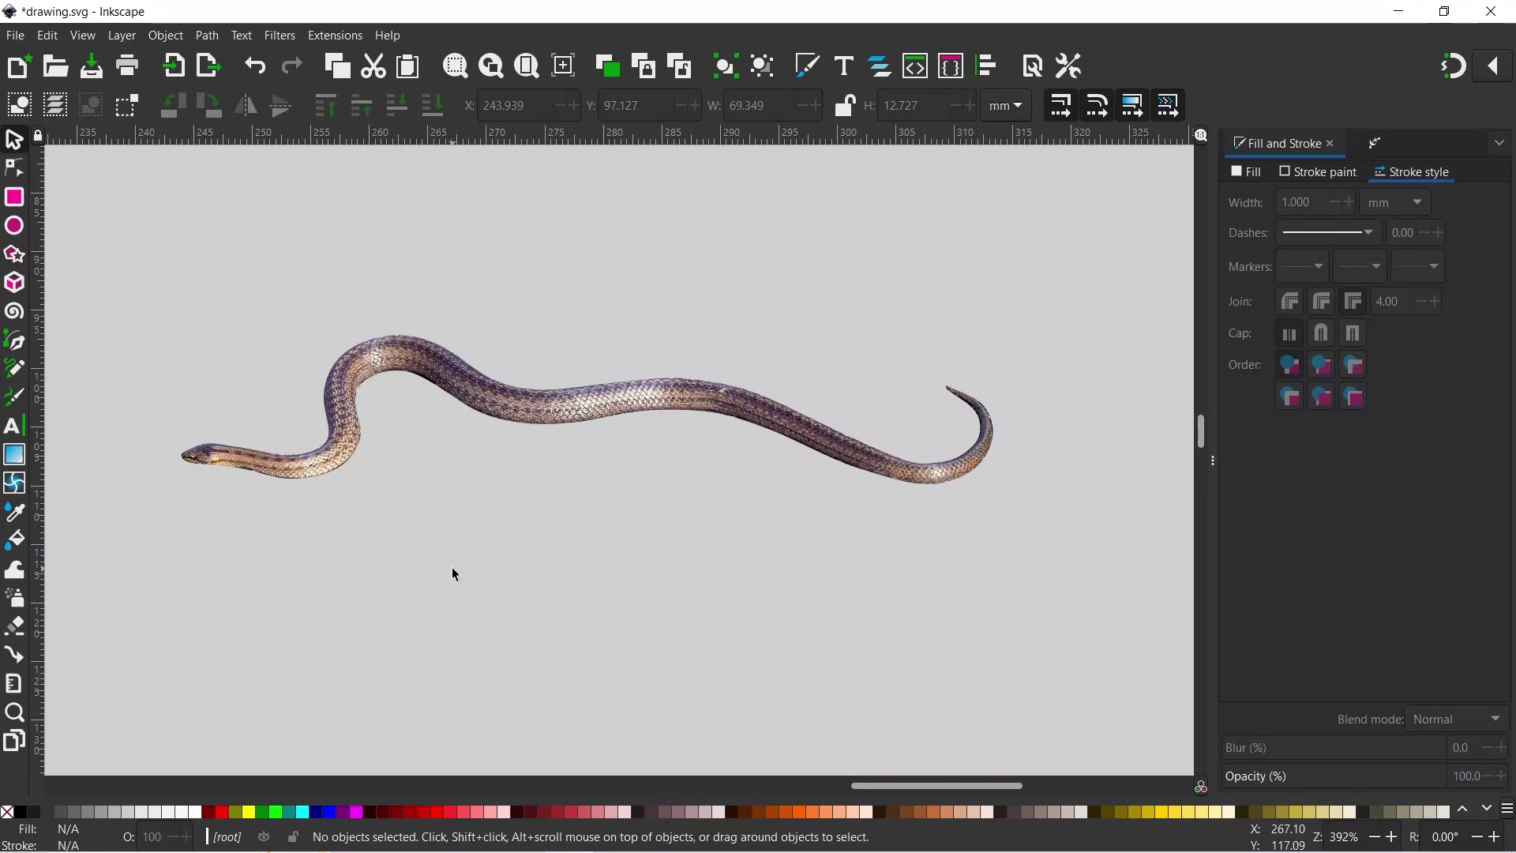
Step: Move the clipped snake onto the page beside the third-row black ABC text and flip it horizontally
{"action": "scroll", "coordinate": [445, 569], "scroll_direction": "down", "scroll_amount": 3, "text": "ctrl"}
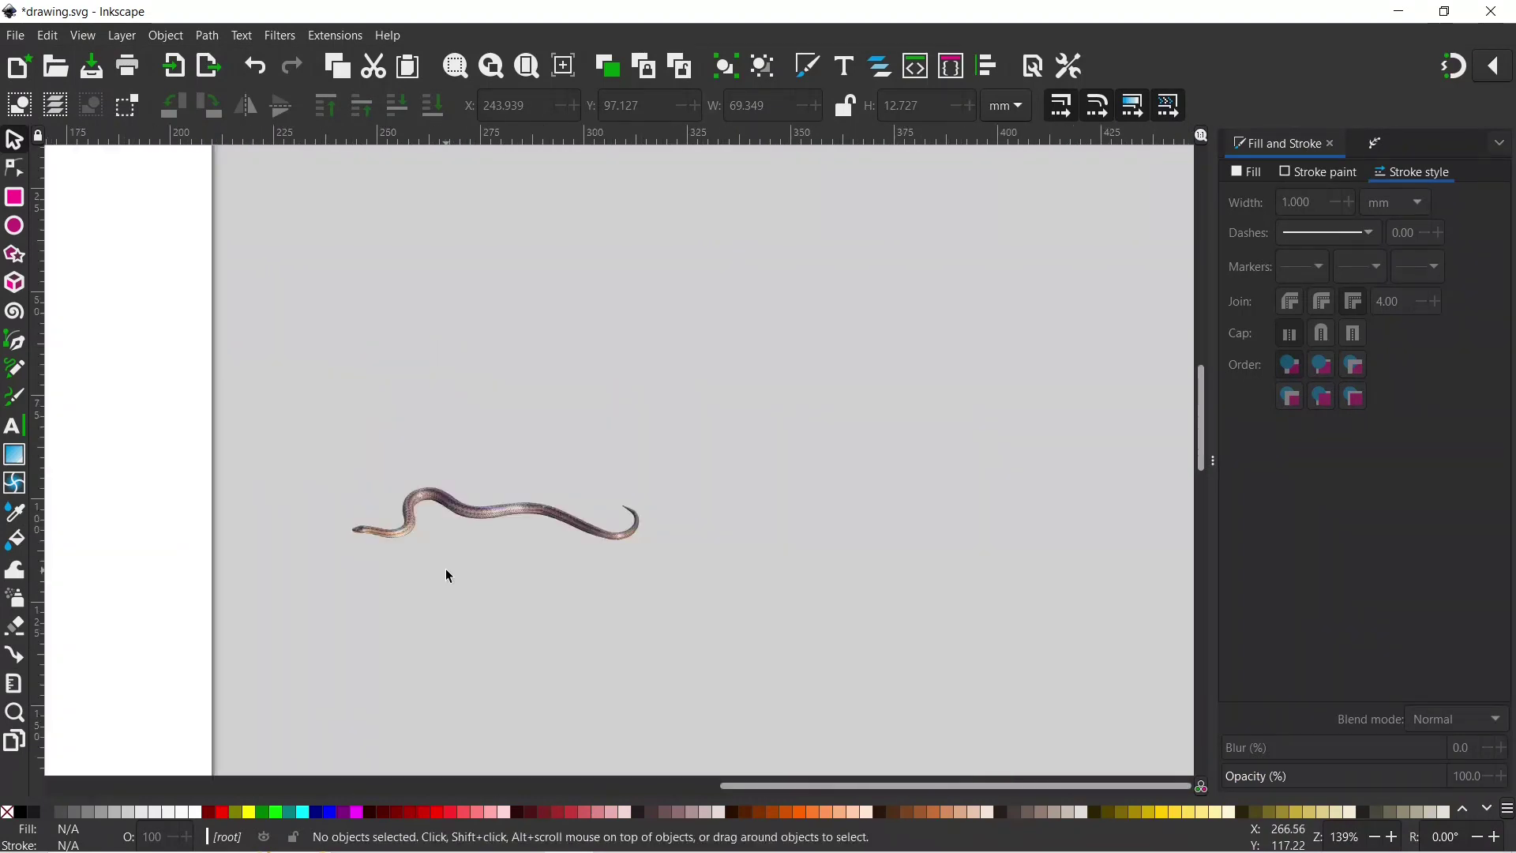
{"action": "left_click_drag", "start_coordinate": [316, 507], "coordinate": [911, 496]}
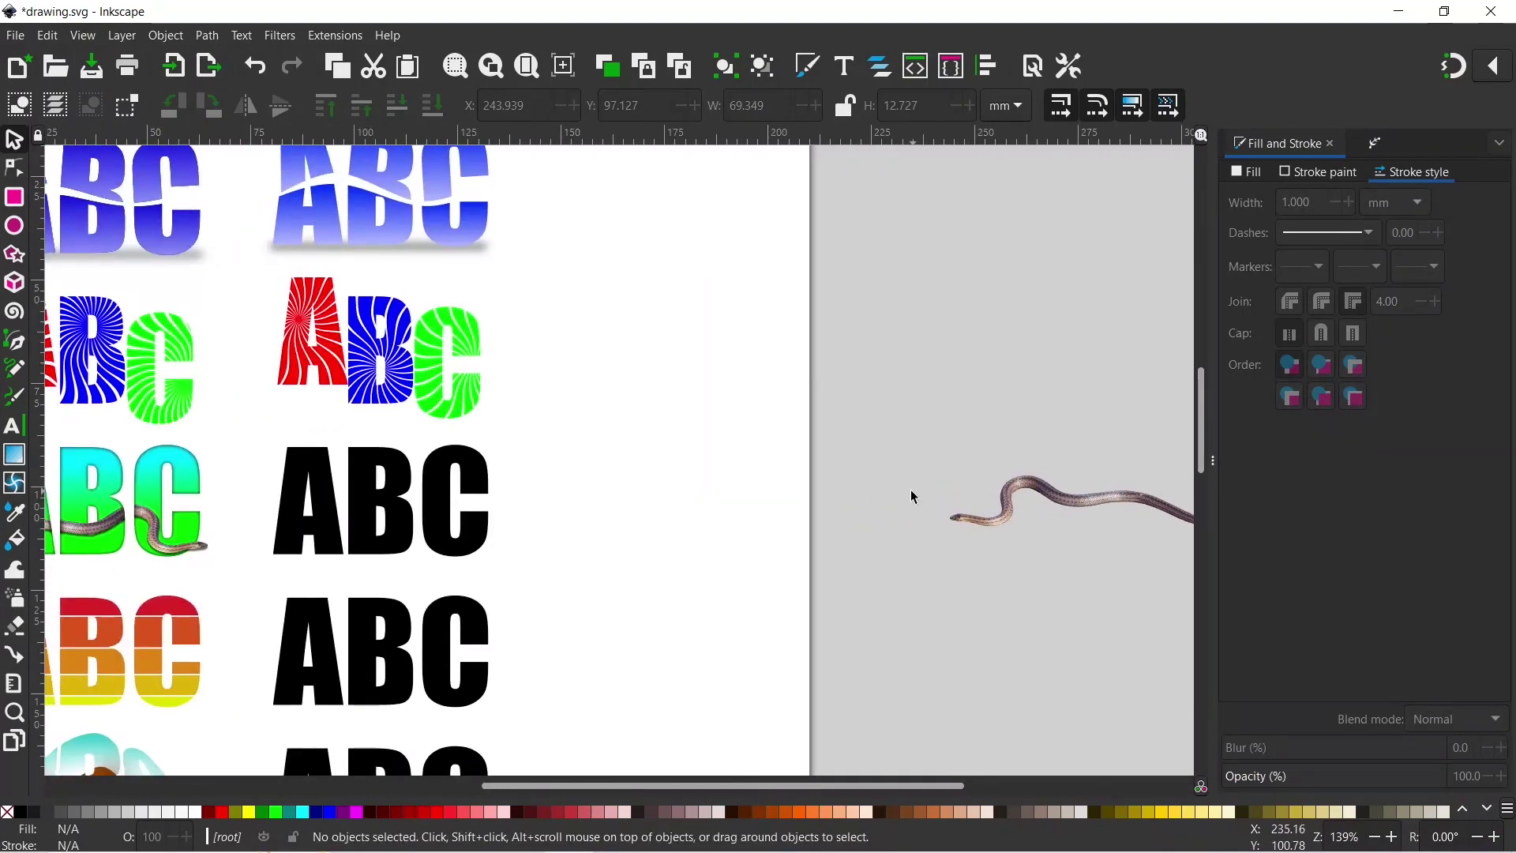
{"action": "left_click_drag", "start_coordinate": [1013, 514], "coordinate": [623, 539]}
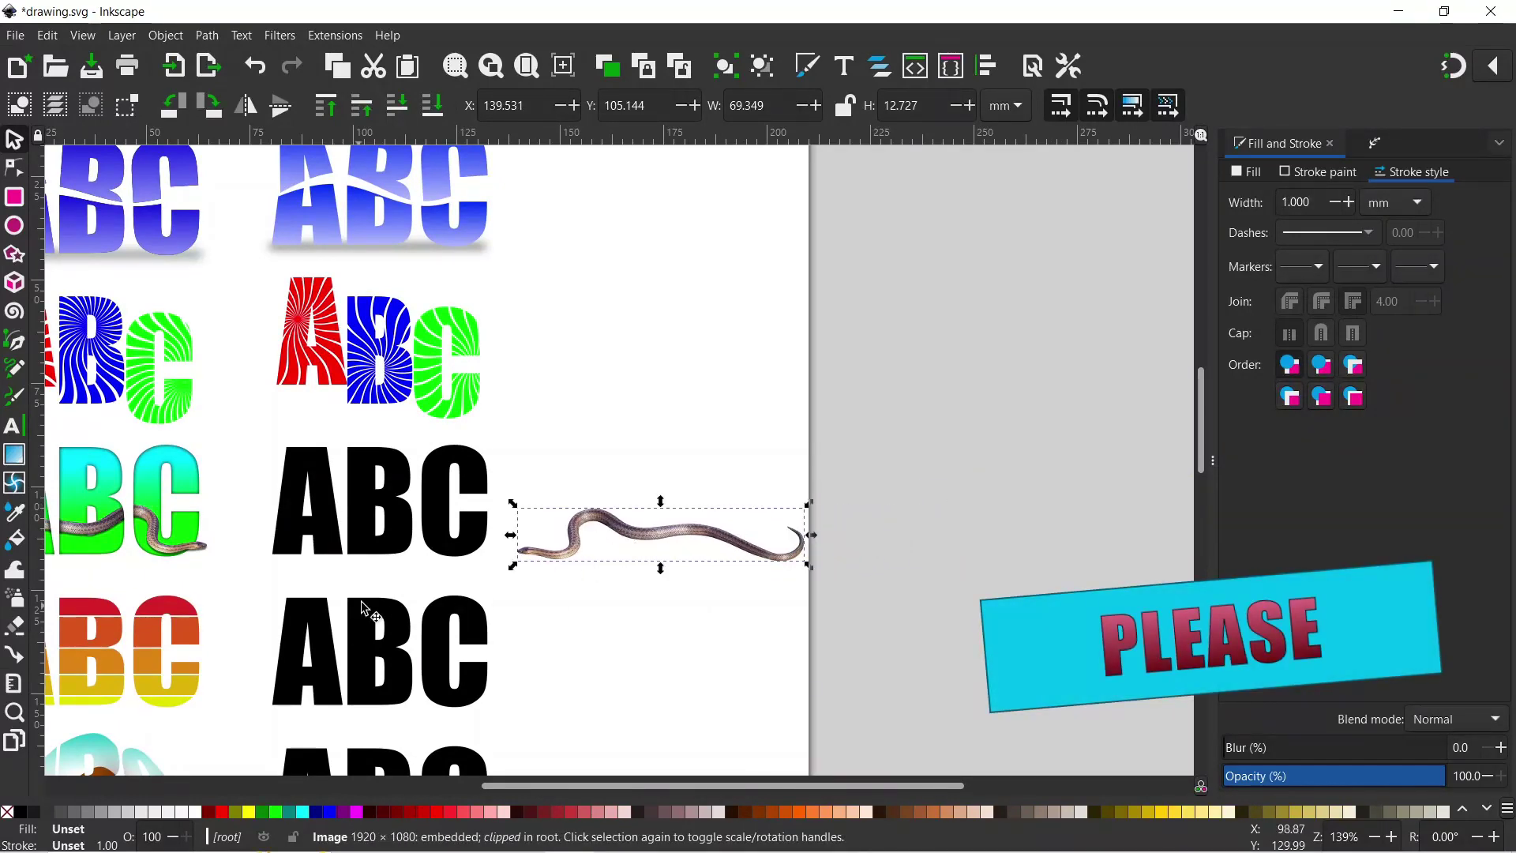
{"action": "scroll", "coordinate": [427, 588], "scroll_direction": "left", "scroll_amount": 4}
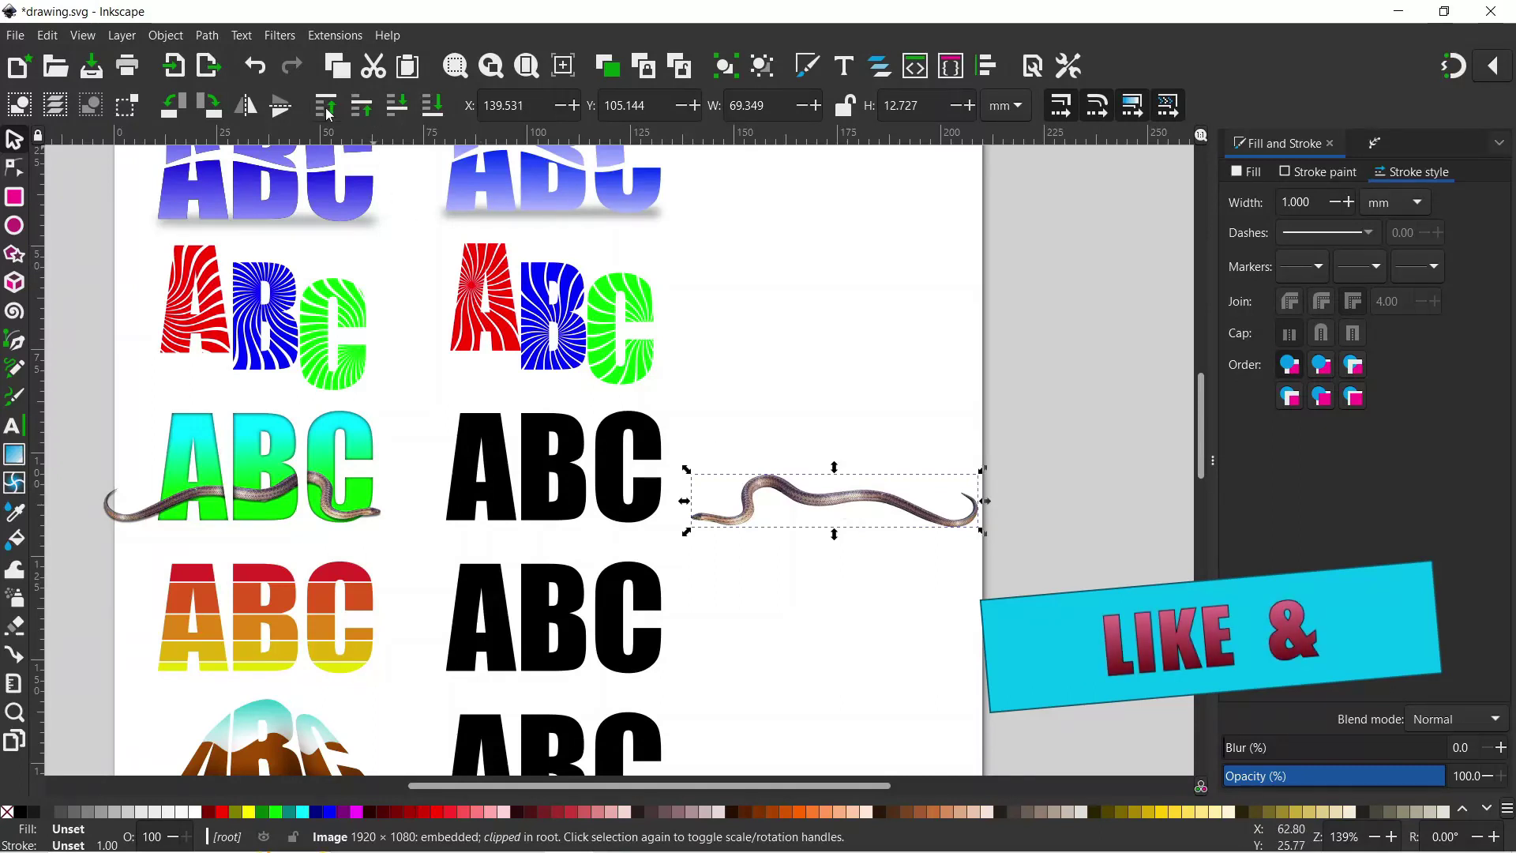
{"action": "left_click", "coordinate": [247, 111]}
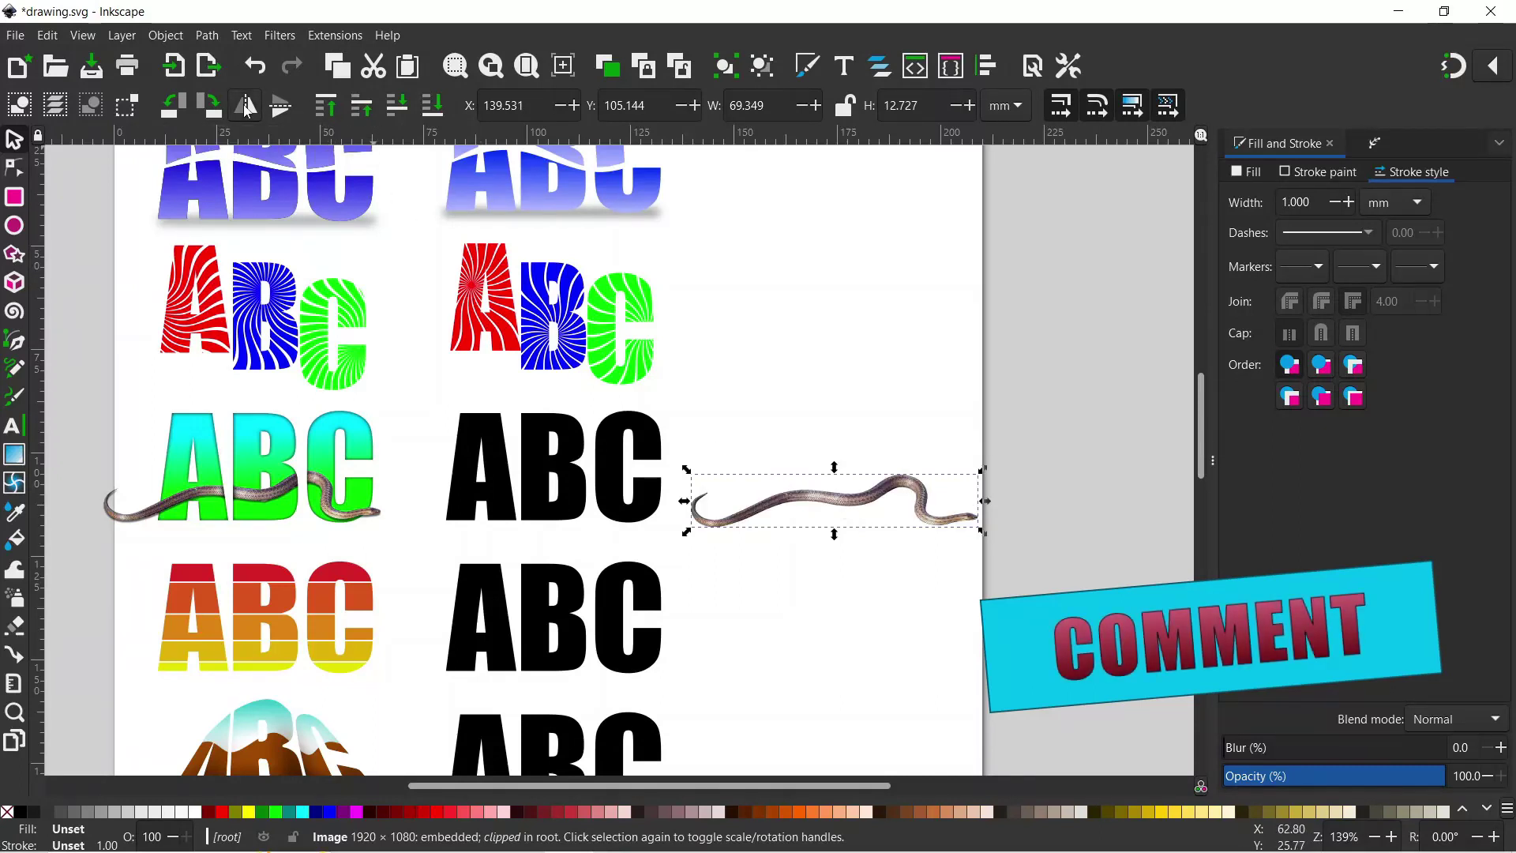
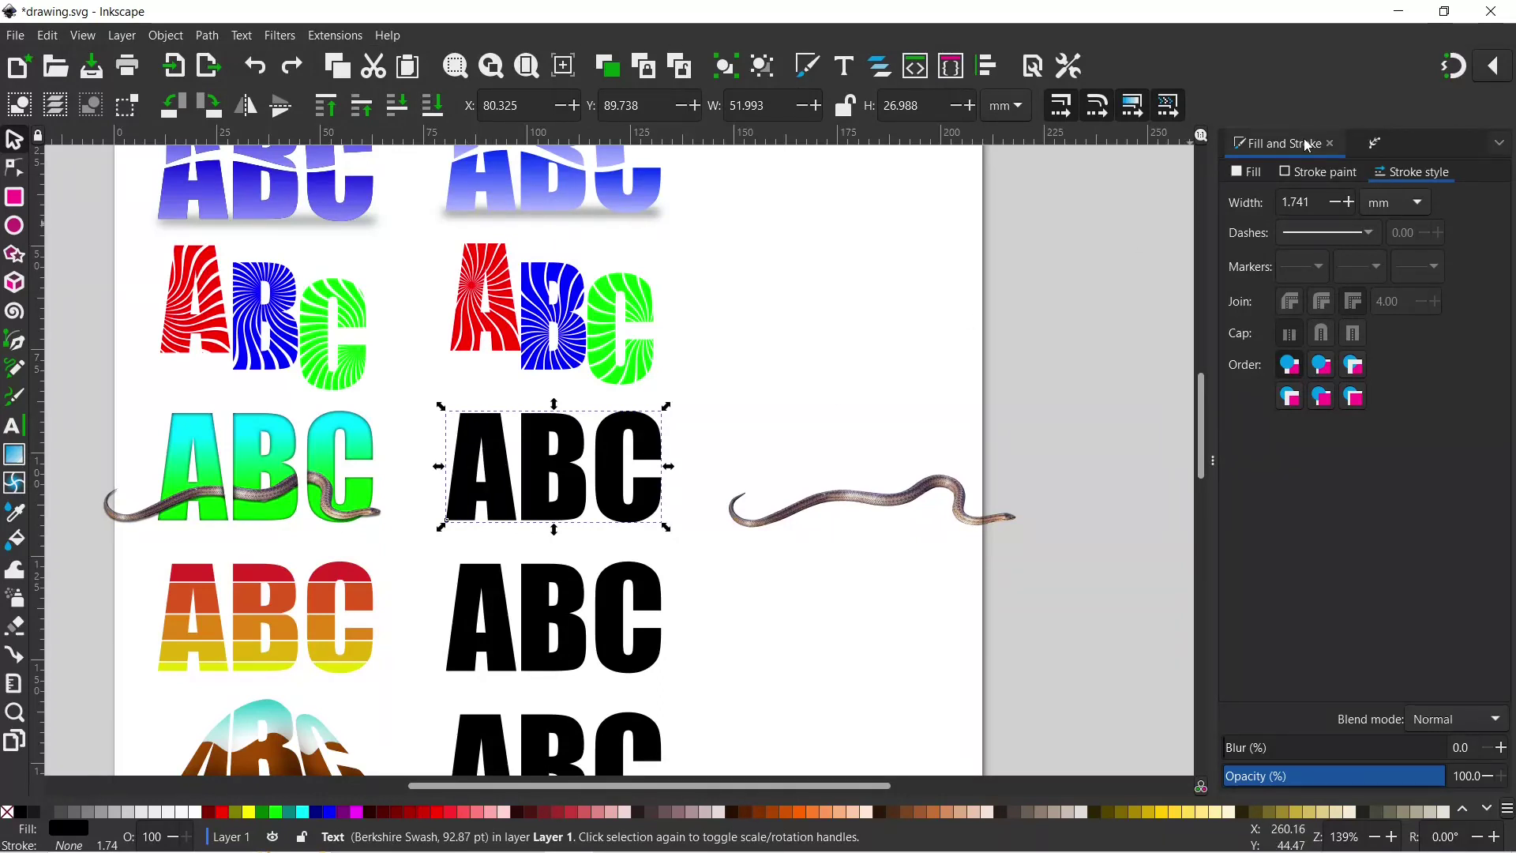
Step: Give the ABC text beside the snake a linear gradient fill running vertically from the top of the letters to the bottom
{"action": "left_click", "coordinate": [1250, 174]}
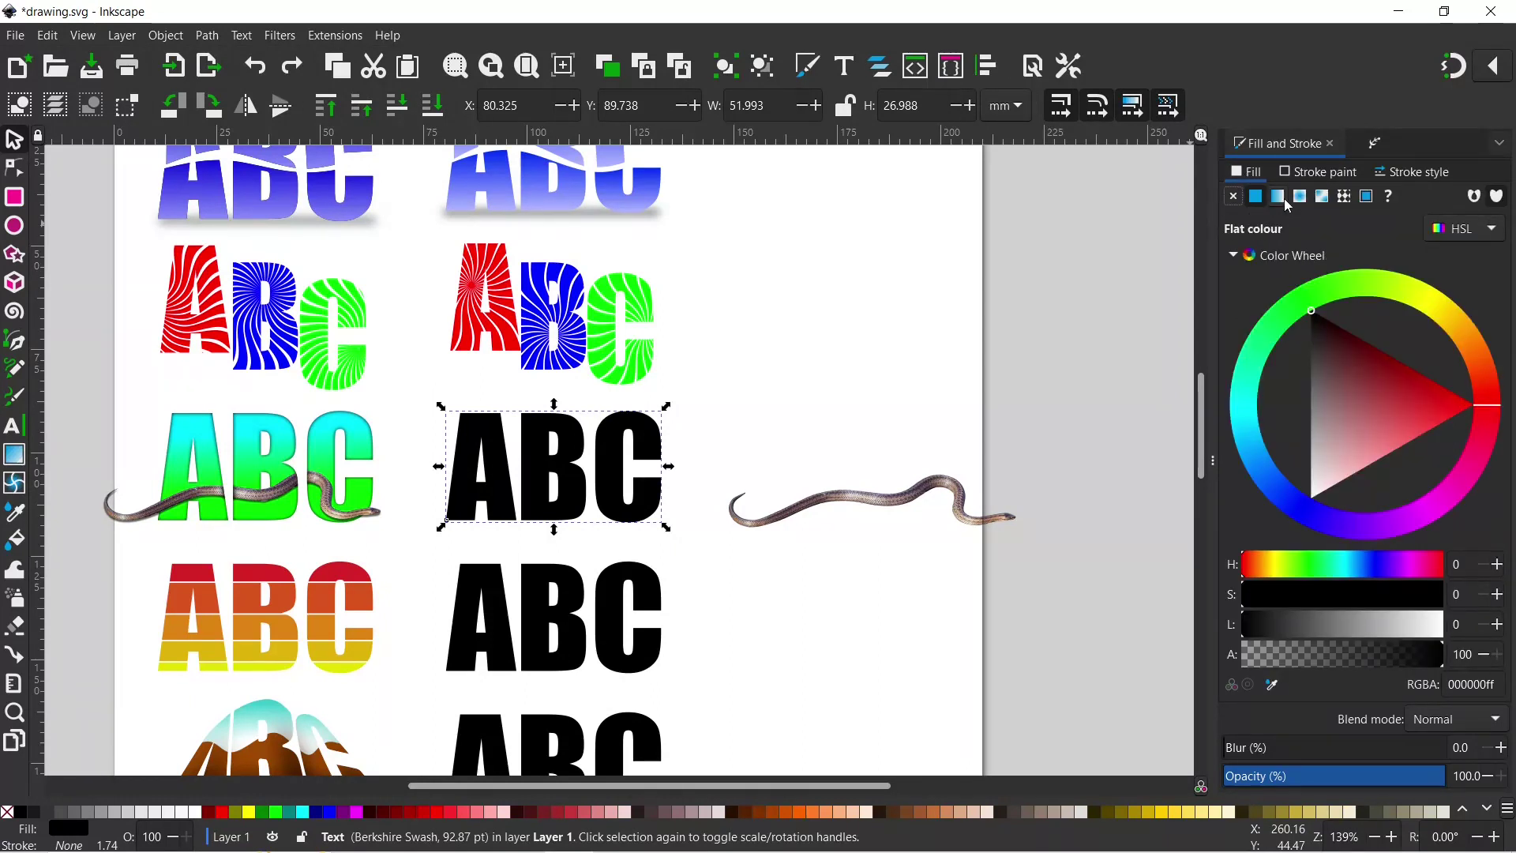
{"action": "left_click", "coordinate": [1284, 202]}
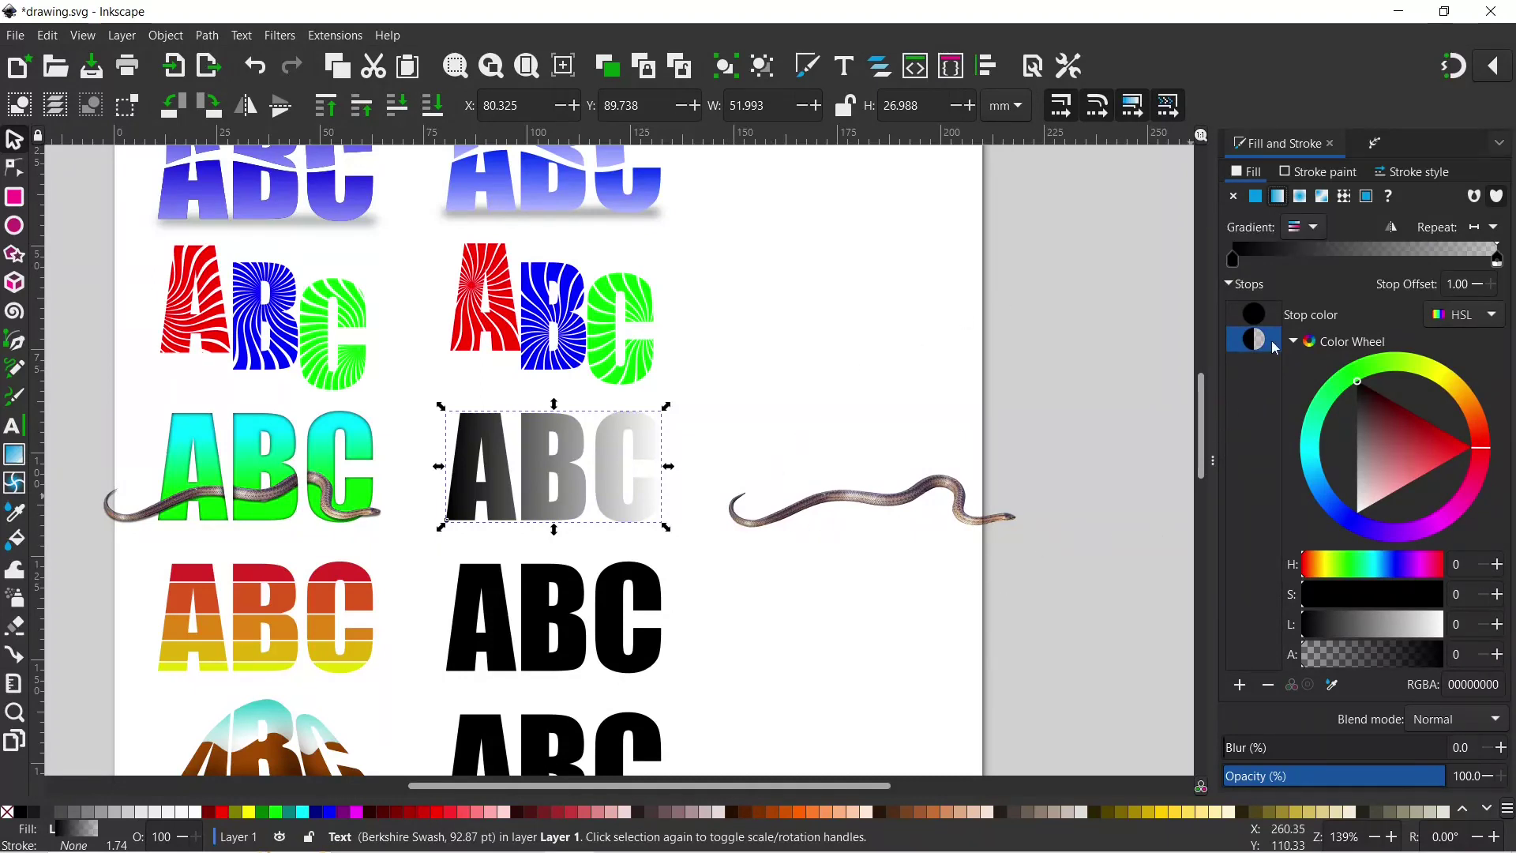
{"action": "left_click", "coordinate": [1260, 322]}
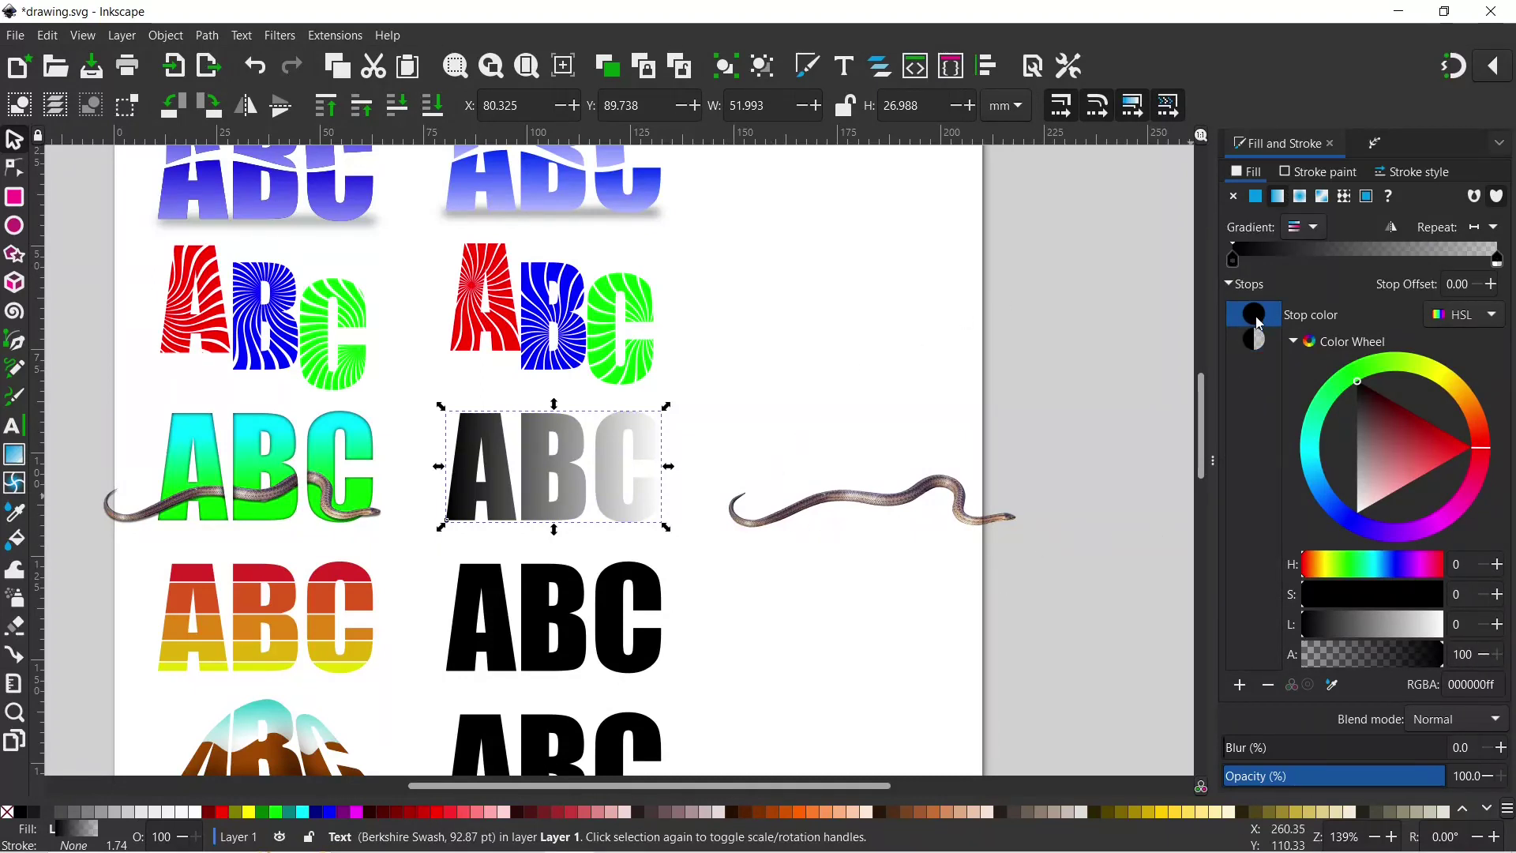
{"action": "left_click", "coordinate": [19, 461]}
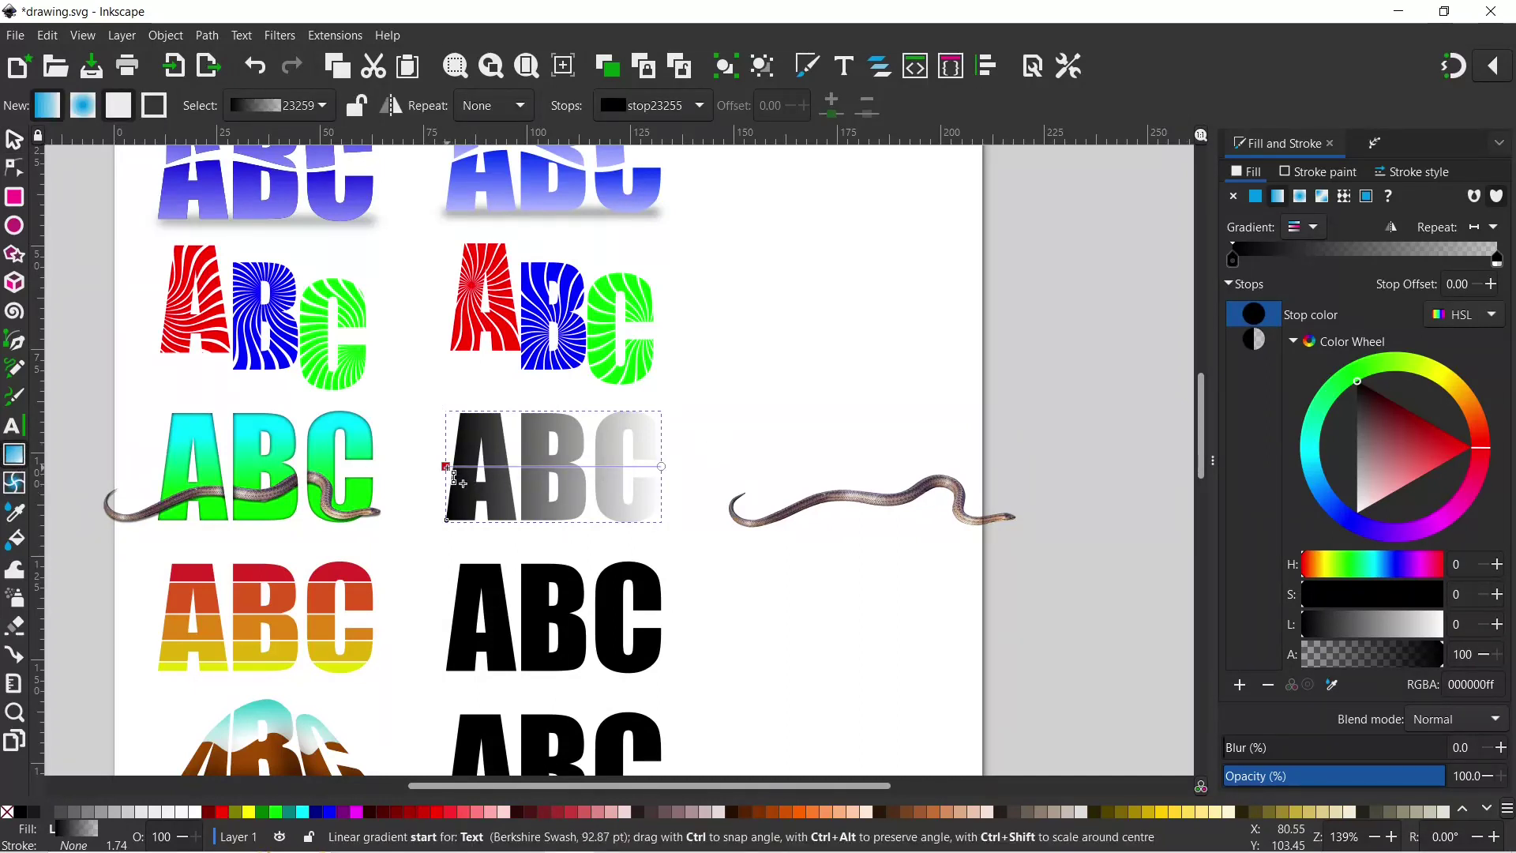
{"action": "mouse_move", "coordinate": [453, 474]}
{"action": "left_mouse_down"}
{"action": "mouse_move", "coordinate": [478, 442]}
{"action": "mouse_move", "coordinate": [540, 423]}
{"action": "left_mouse_up"}
{"action": "left_click_drag", "start_coordinate": [662, 467], "coordinate": [658, 470]}
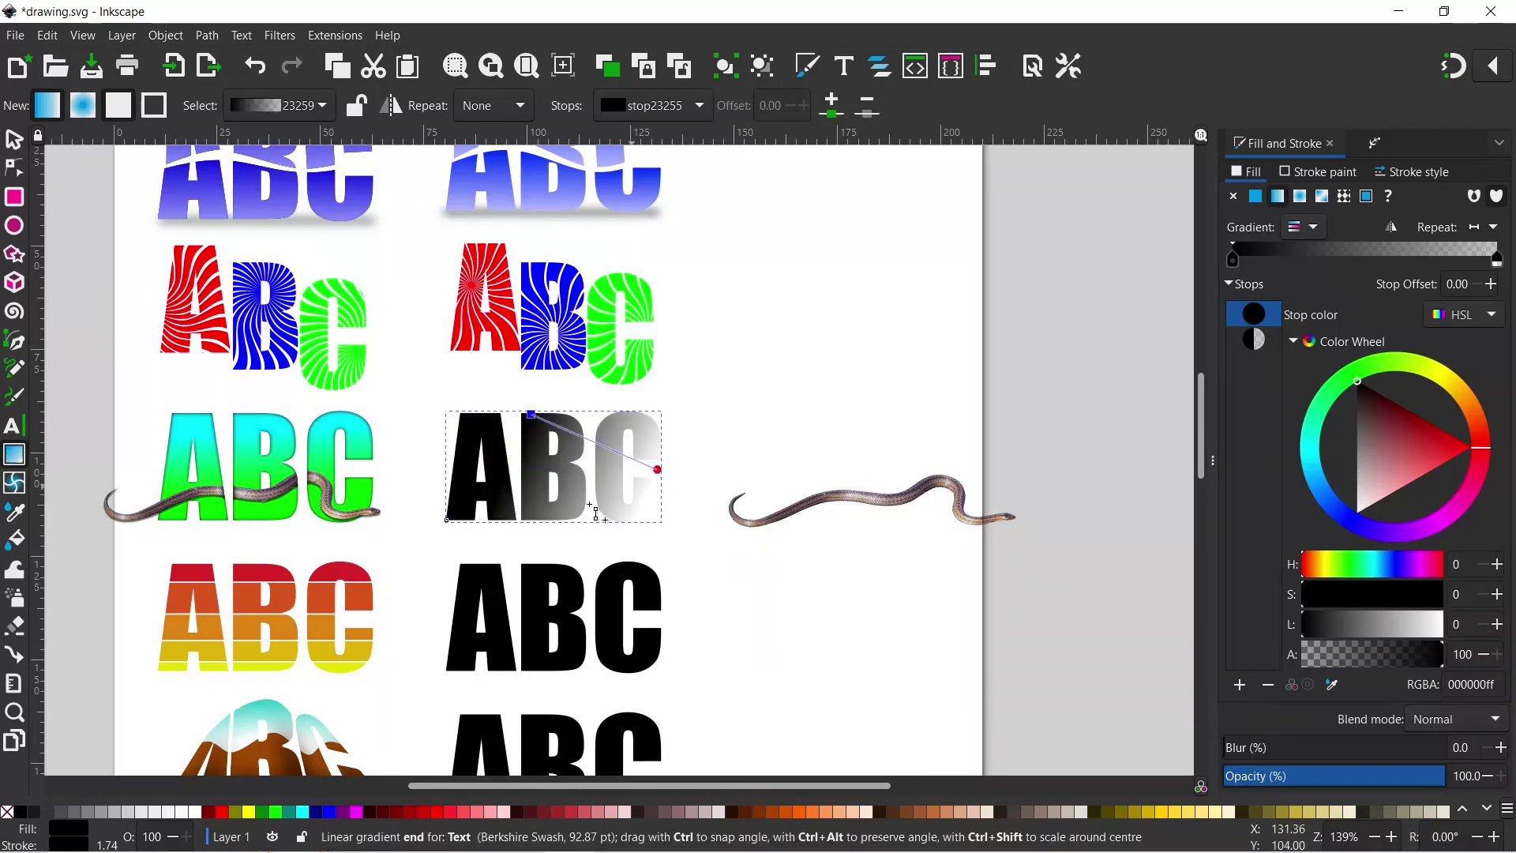
{"action": "left_click_drag", "start_coordinate": [589, 504], "coordinate": [529, 522]}
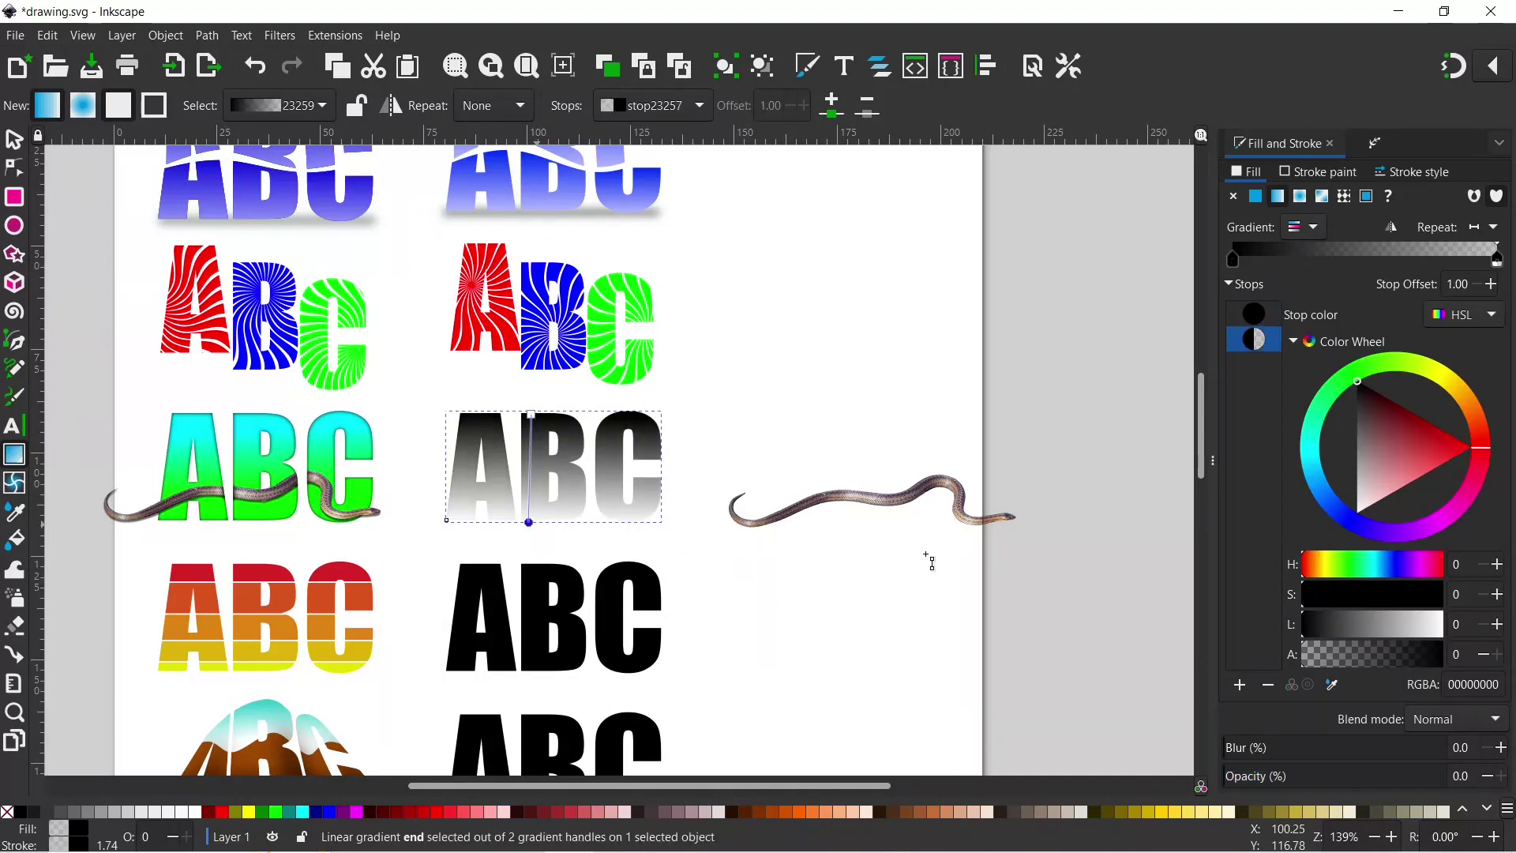
Step: Set the gradient's lower stop to full opacity (alpha 100) and colour it bright green
{"action": "left_click", "coordinate": [1304, 654]}
{"action": "left_click_drag", "start_coordinate": [1337, 649], "coordinate": [1454, 656]}
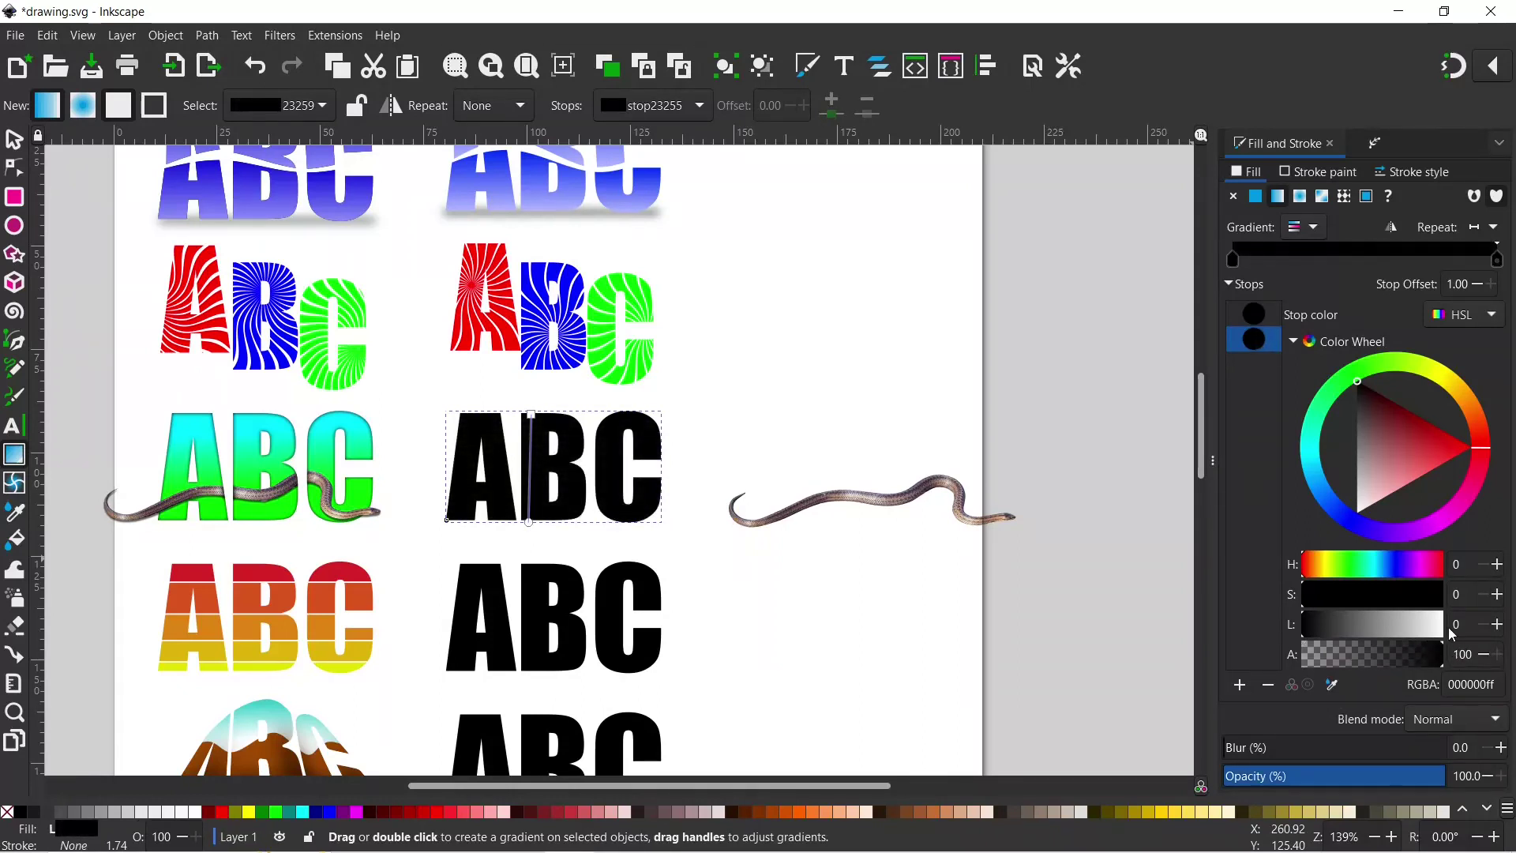
{"action": "key", "text": "ctrl+z"}
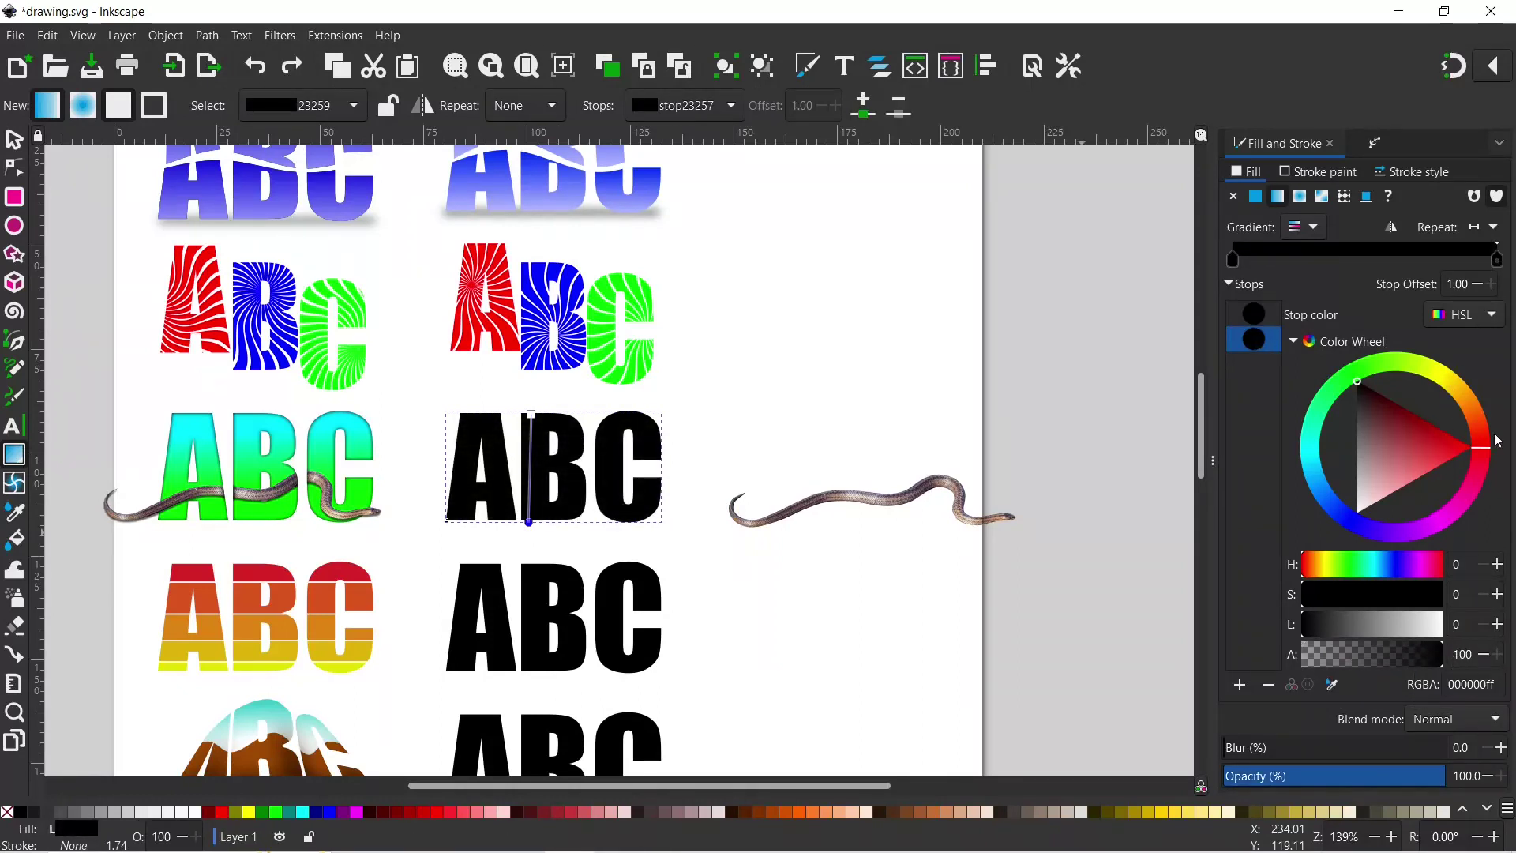
{"action": "left_click_drag", "start_coordinate": [1488, 450], "coordinate": [1365, 365]}
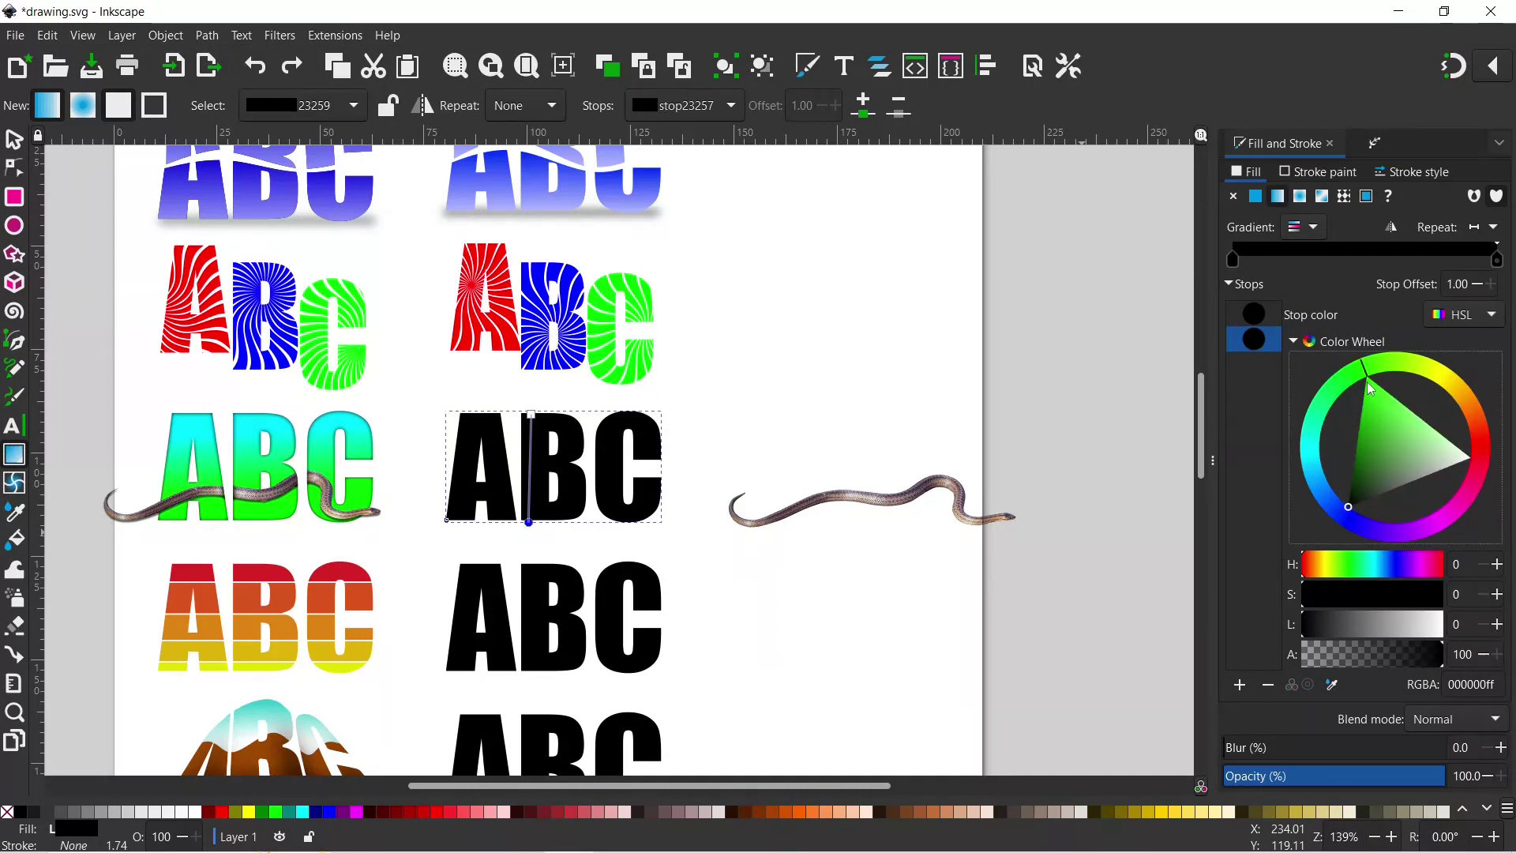
{"action": "left_click", "coordinate": [1370, 385]}
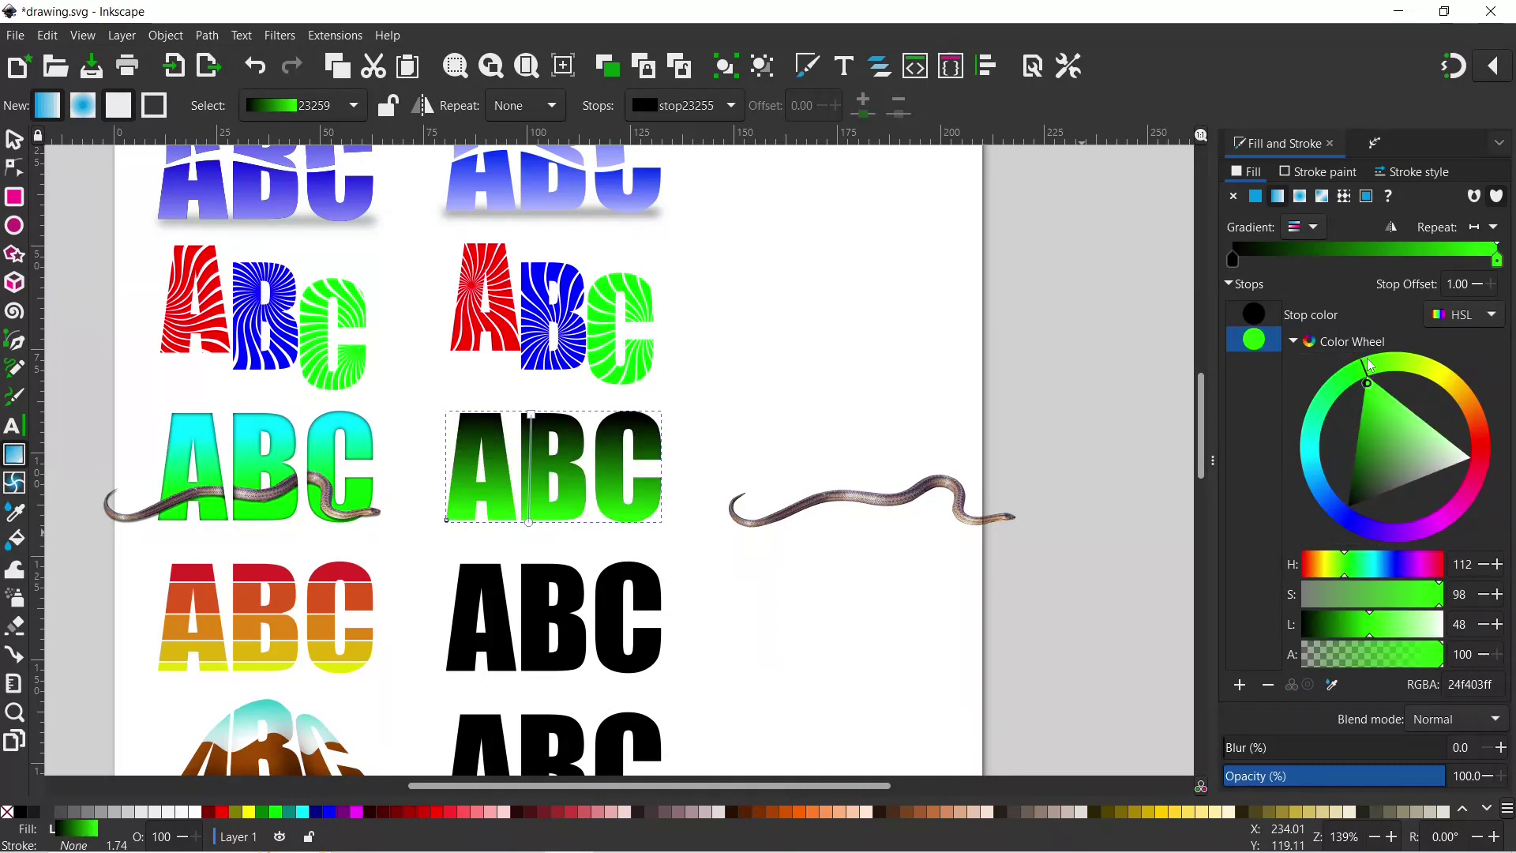
{"action": "left_click_drag", "start_coordinate": [1372, 388], "coordinate": [1364, 382]}
Step: Colour the gradient's upper stop bright cyan, RGBA 06dffaff
{"action": "left_click", "coordinate": [540, 424]}
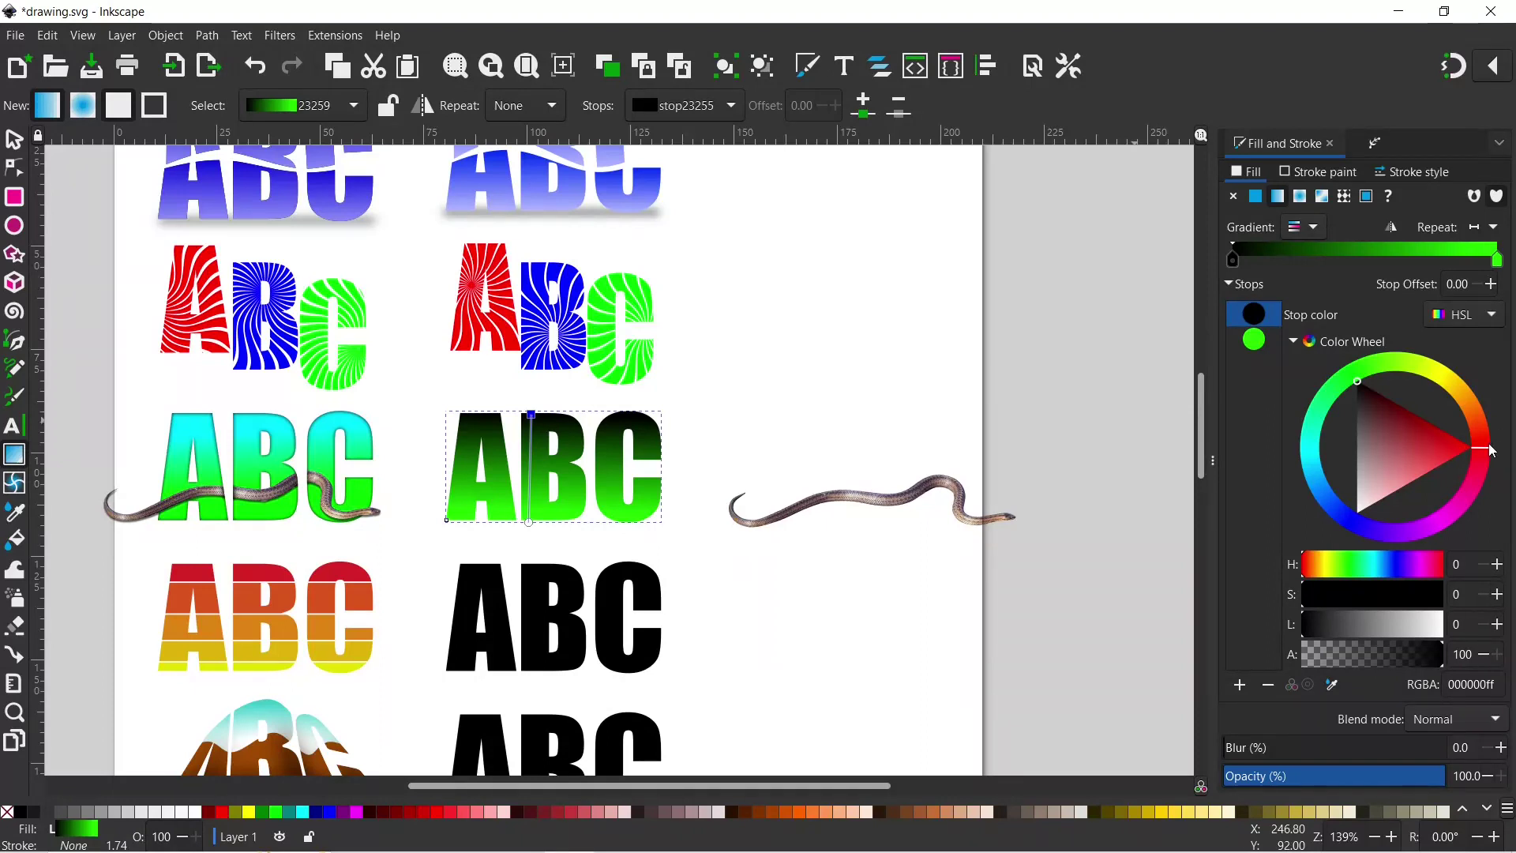
{"action": "left_click_drag", "start_coordinate": [1491, 450], "coordinate": [1306, 466]}
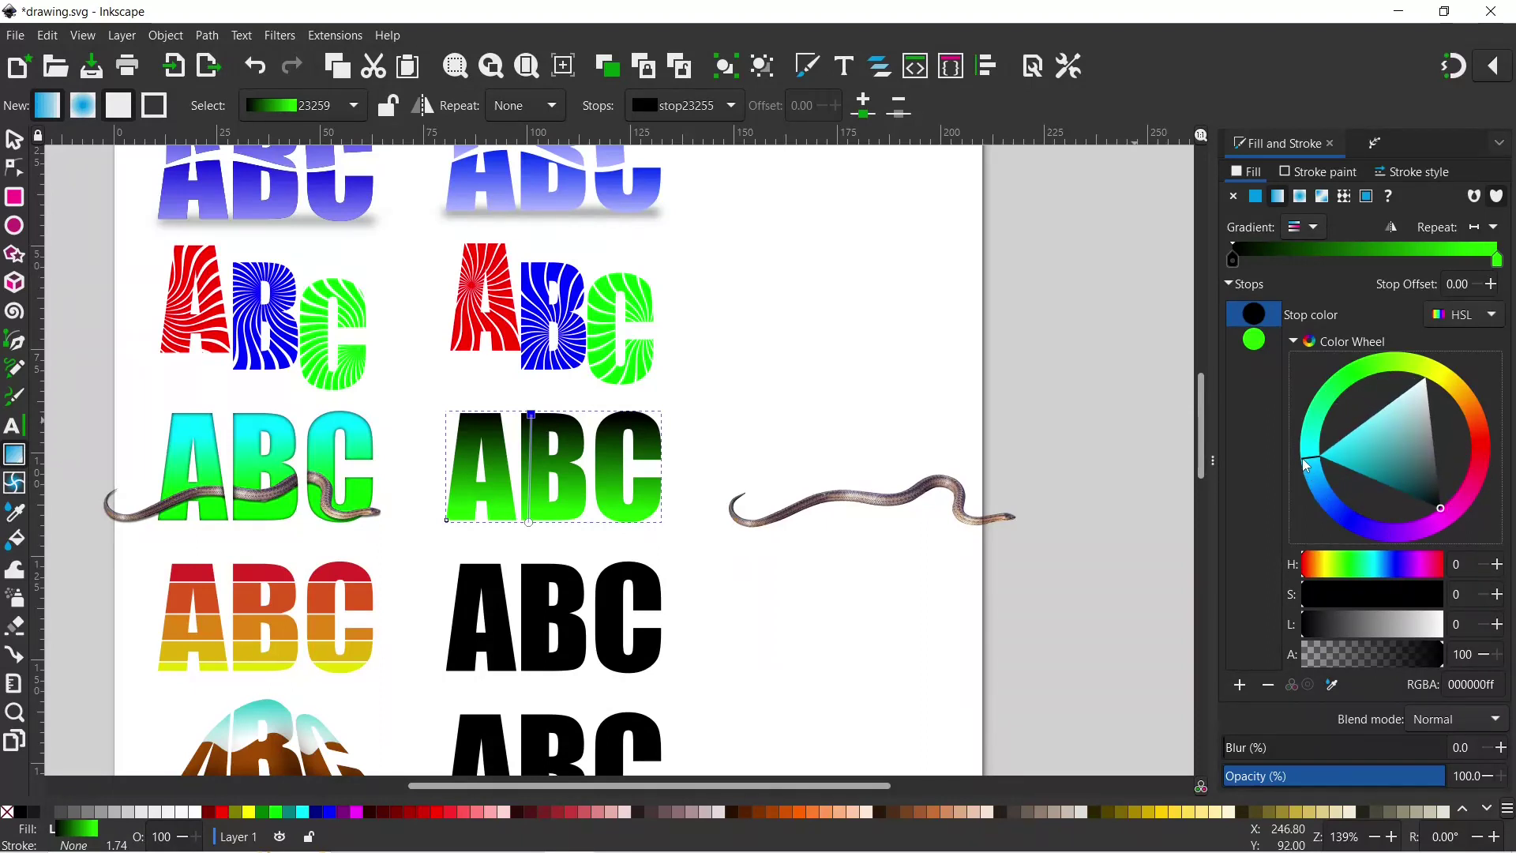
{"action": "left_click", "coordinate": [1324, 457]}
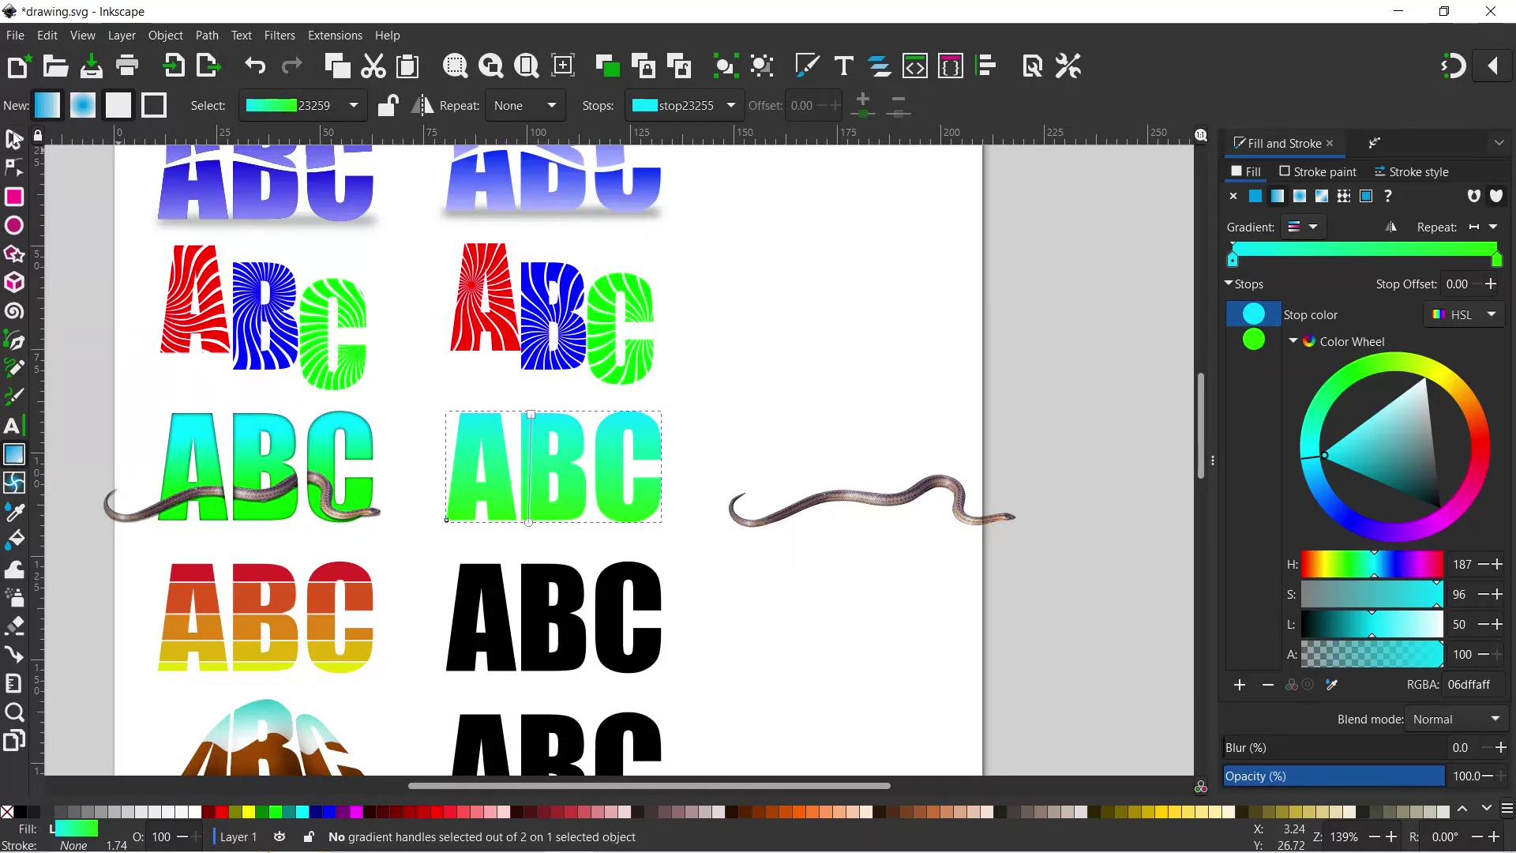
Step: Apply a Drop Shadow filter of type Inner to the gradient ABC text, with blur radius 0.2 px and both offsets 0.0
{"action": "left_click", "coordinate": [15, 142]}
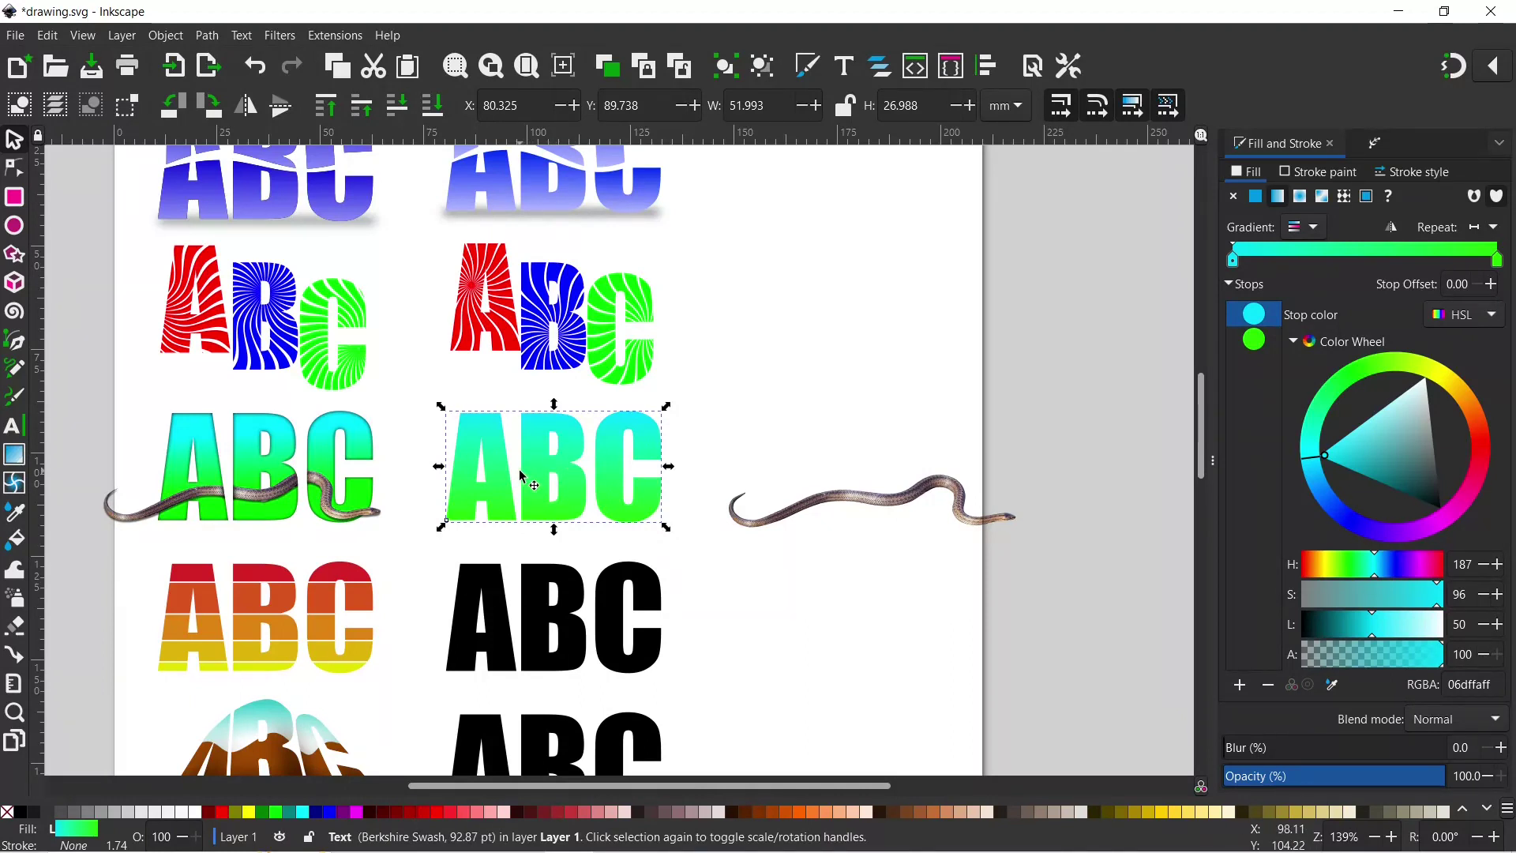
{"action": "left_click", "coordinate": [281, 36]}
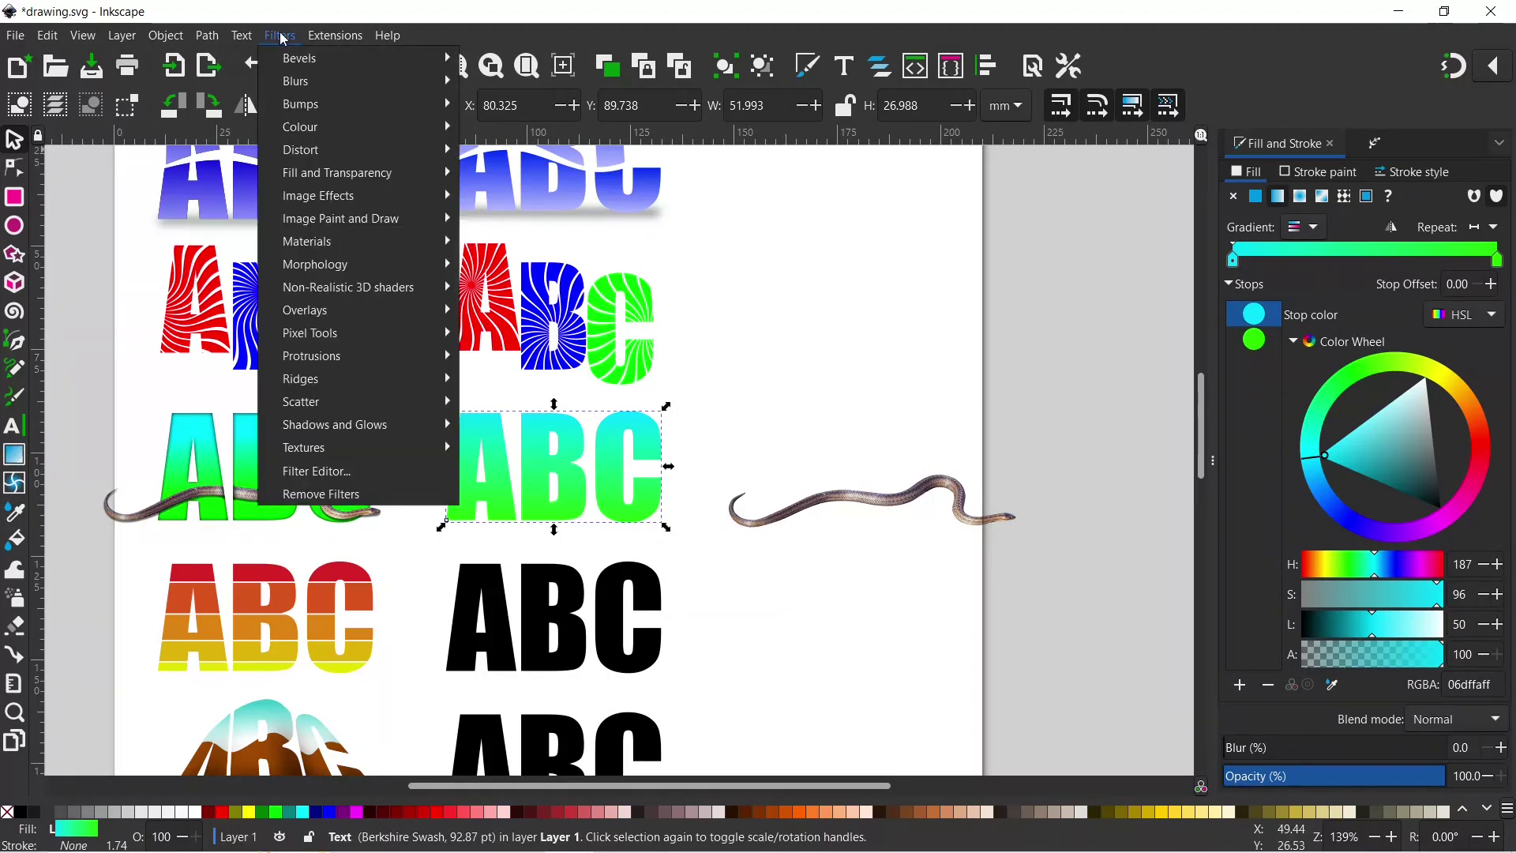
{"action": "mouse_move", "coordinate": [353, 430]}
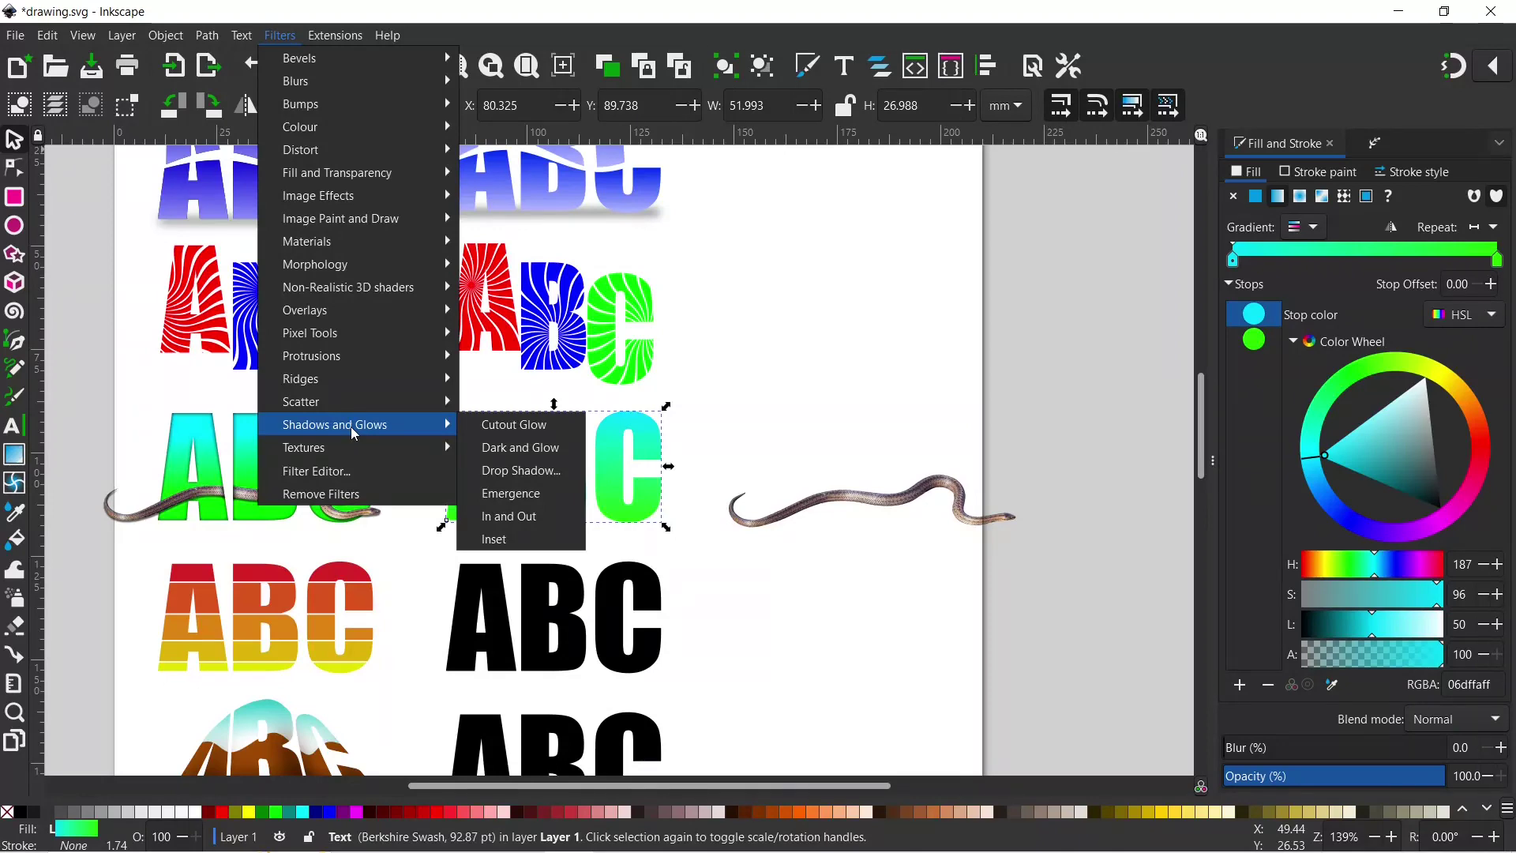
{"action": "left_click", "coordinate": [514, 474]}
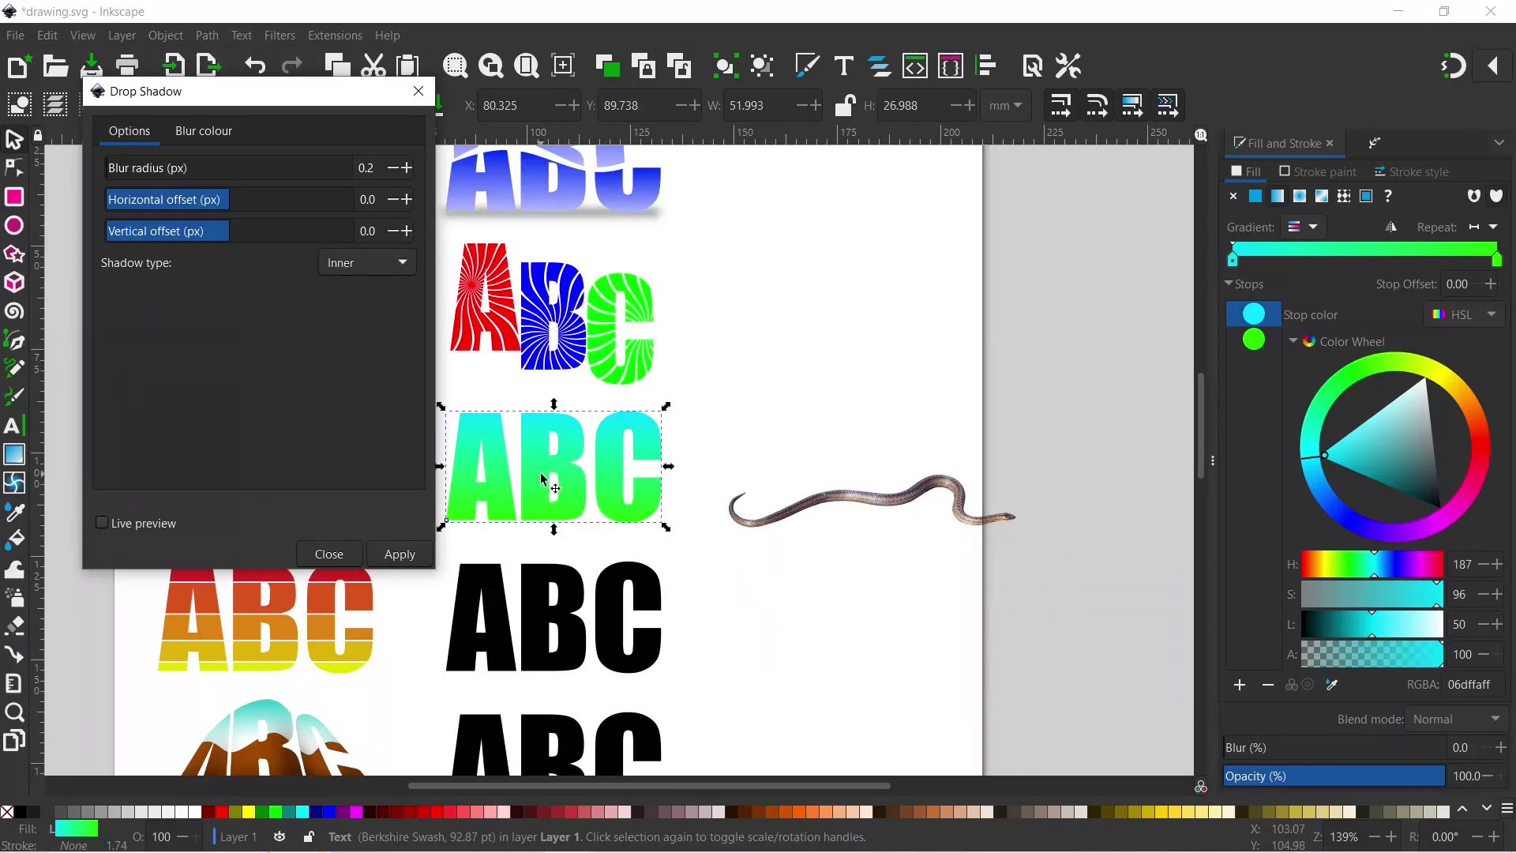
{"action": "left_click", "coordinate": [103, 521]}
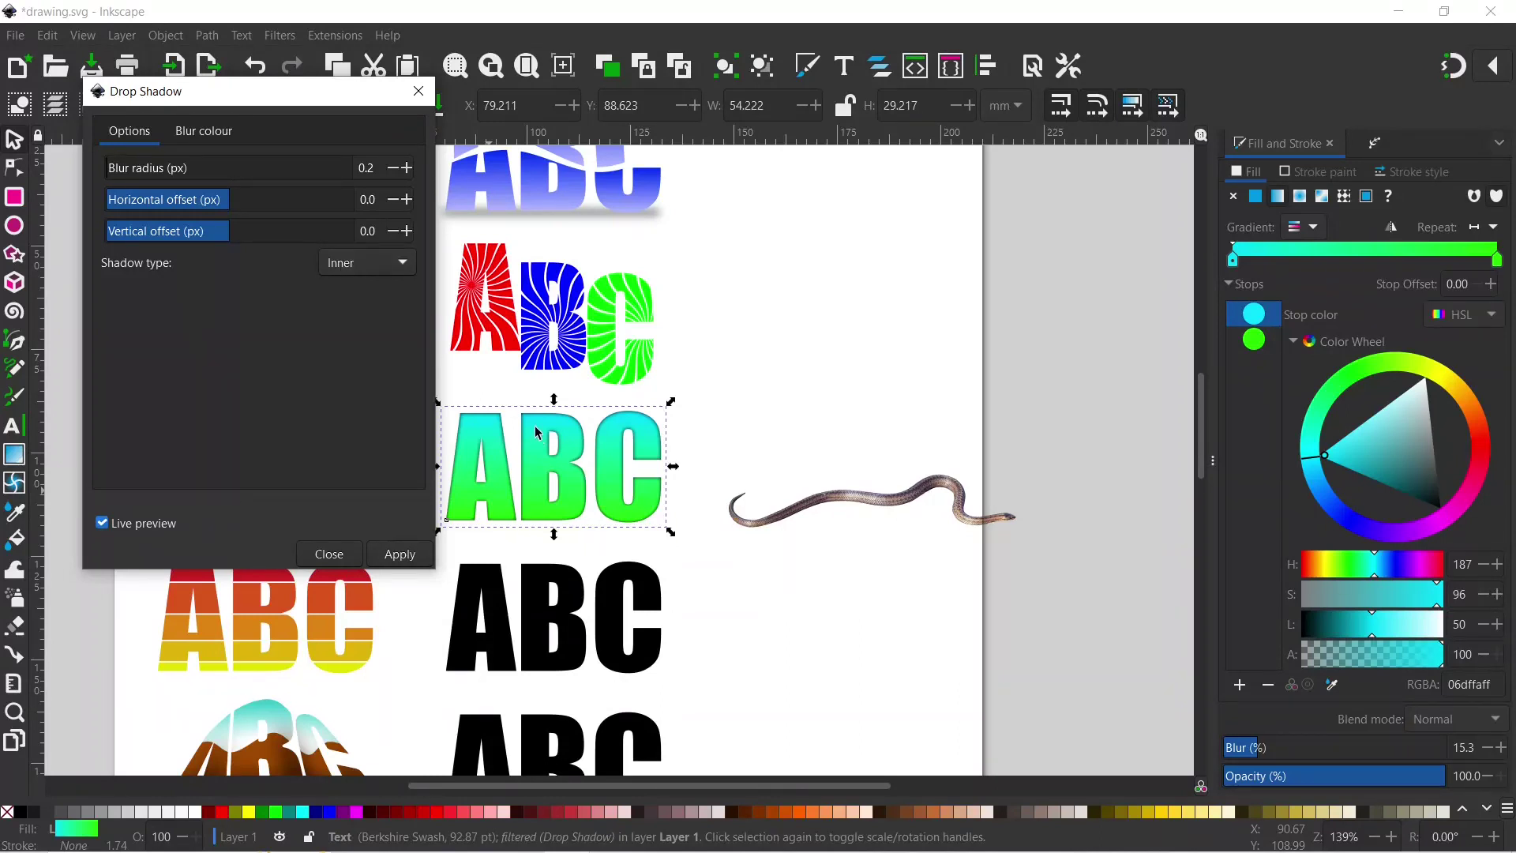
{"action": "scroll", "coordinate": [406, 267], "scroll_direction": "up", "scroll_amount": 1}
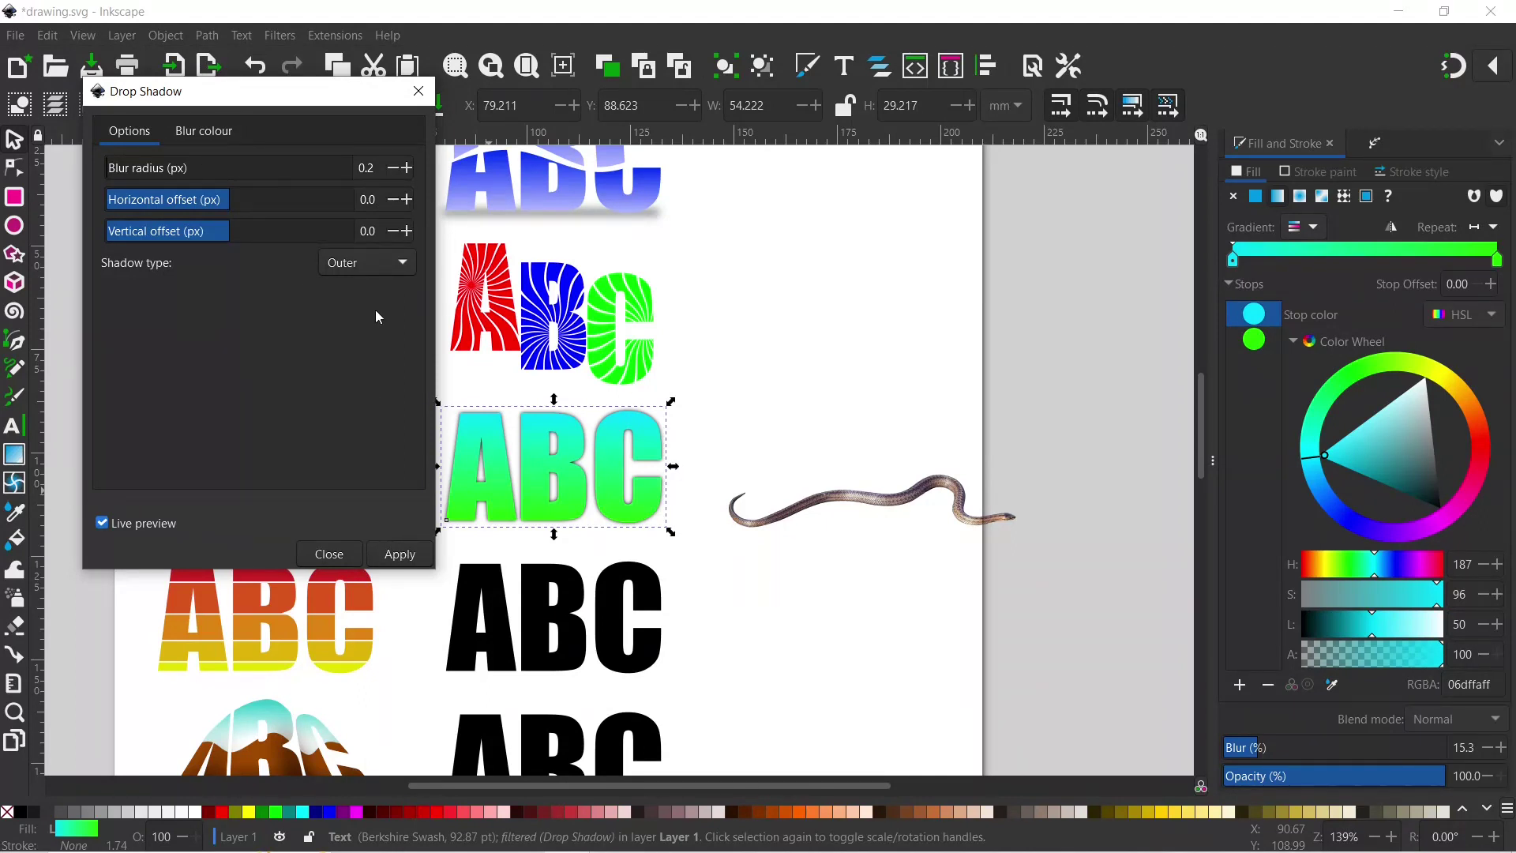
{"action": "left_click", "coordinate": [407, 266]}
{"action": "left_click", "coordinate": [343, 294]}
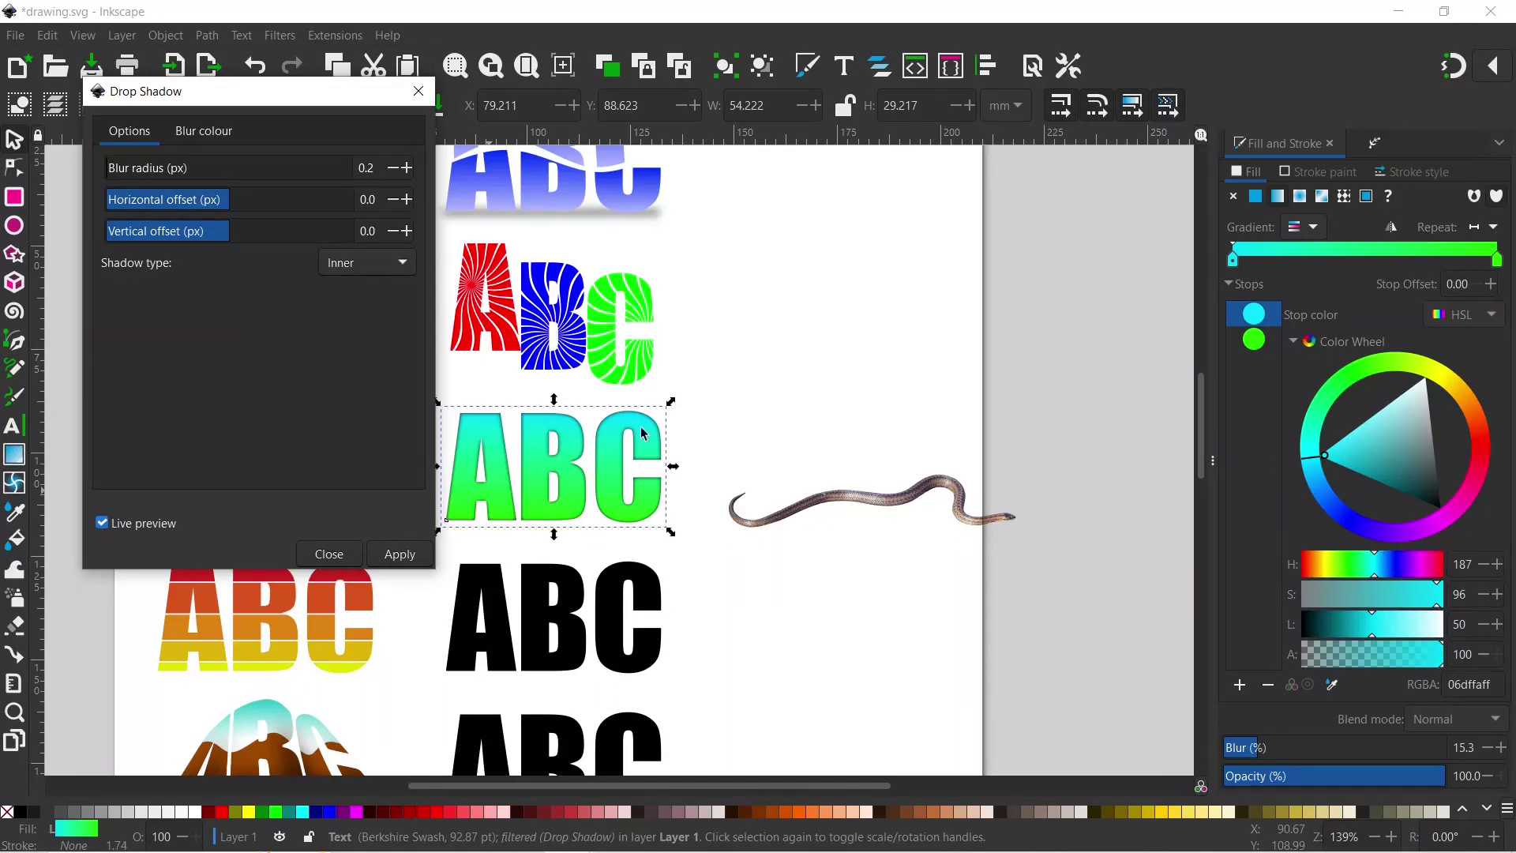
{"action": "left_click", "coordinate": [399, 554]}
{"action": "left_click", "coordinate": [422, 98]}
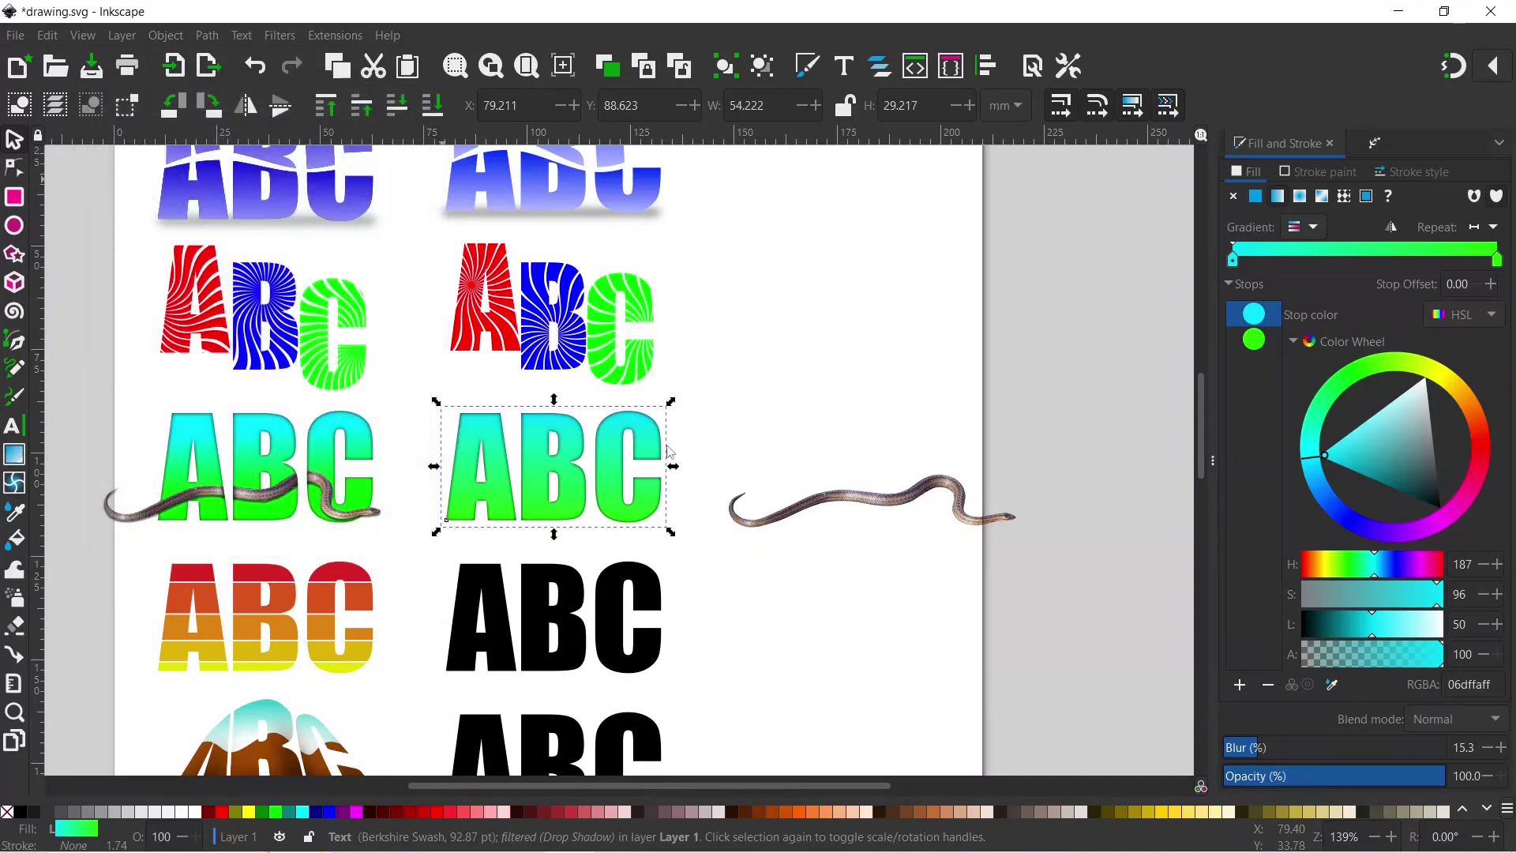
Step: Move the clipped snake across the lower half of the gradient ABC letters
{"action": "left_click_drag", "start_coordinate": [895, 506], "coordinate": [574, 505]}
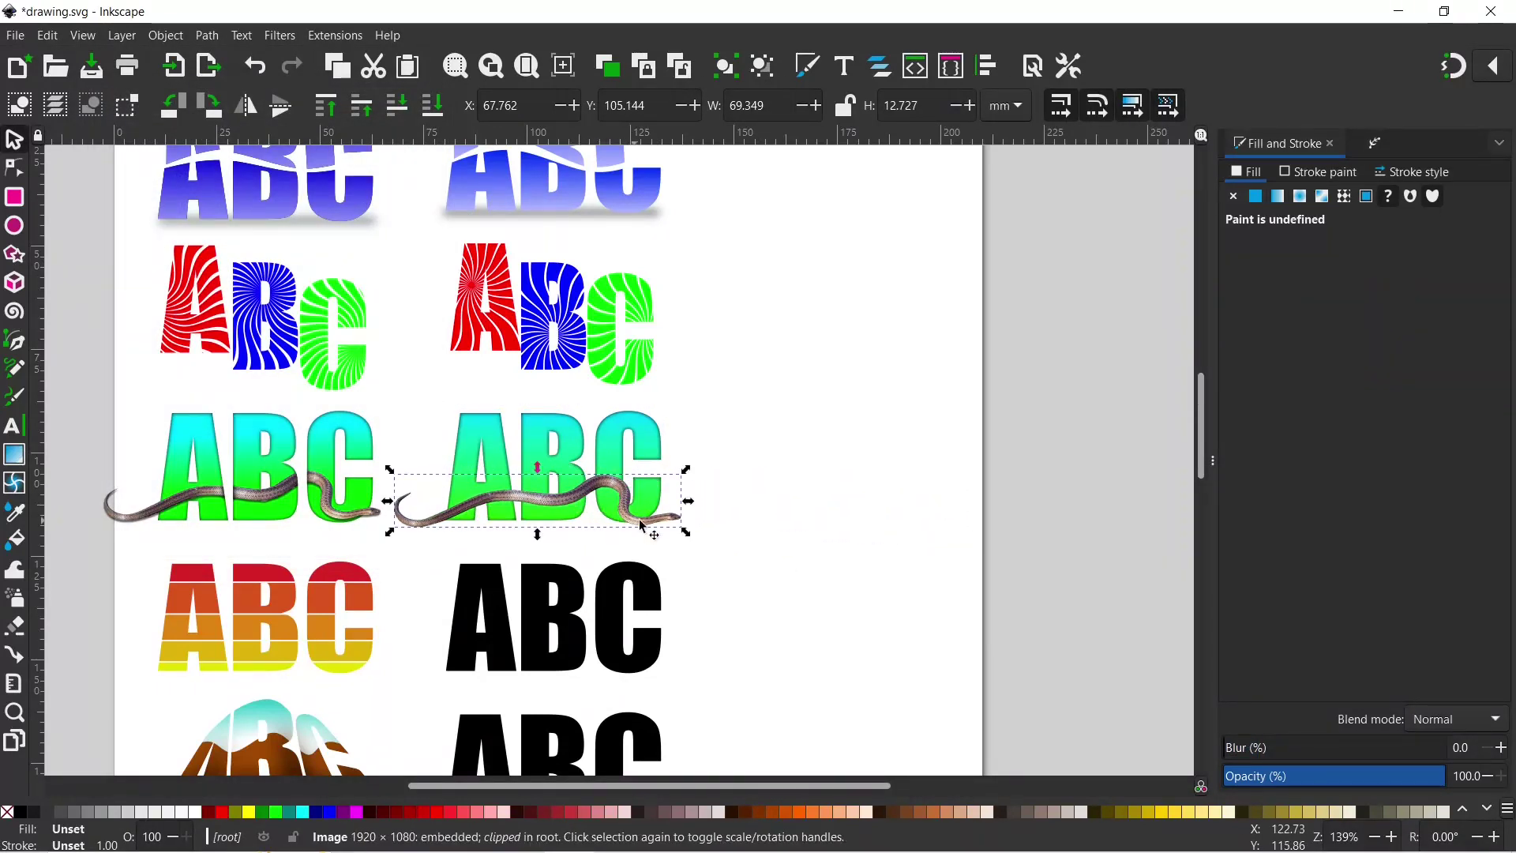
Step: Rotate and resize the clipped snake to about 67 × 14 mm and position it across the lower half of the gradient letters
{"action": "left_click", "coordinate": [649, 521]}
{"action": "left_click_drag", "start_coordinate": [690, 477], "coordinate": [693, 483]}
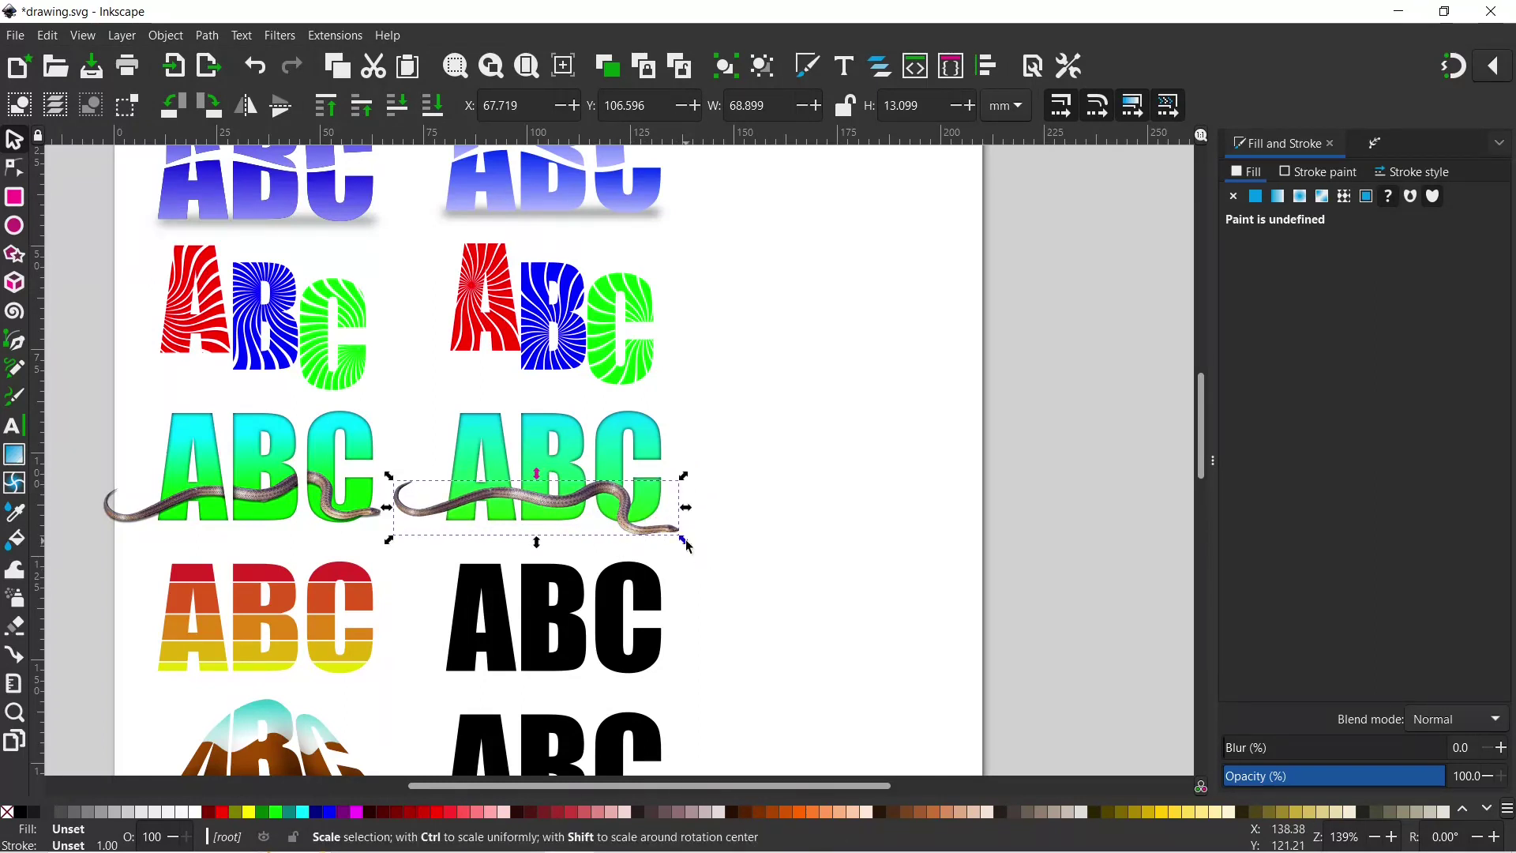
{"action": "mouse_move", "coordinate": [688, 547]}
{"action": "left_mouse_down"}
{"action": "mouse_move", "coordinate": [680, 534]}
{"action": "mouse_move", "coordinate": [680, 552]}
{"action": "left_mouse_up"}
{"action": "left_click_drag", "start_coordinate": [603, 526], "coordinate": [602, 516]}
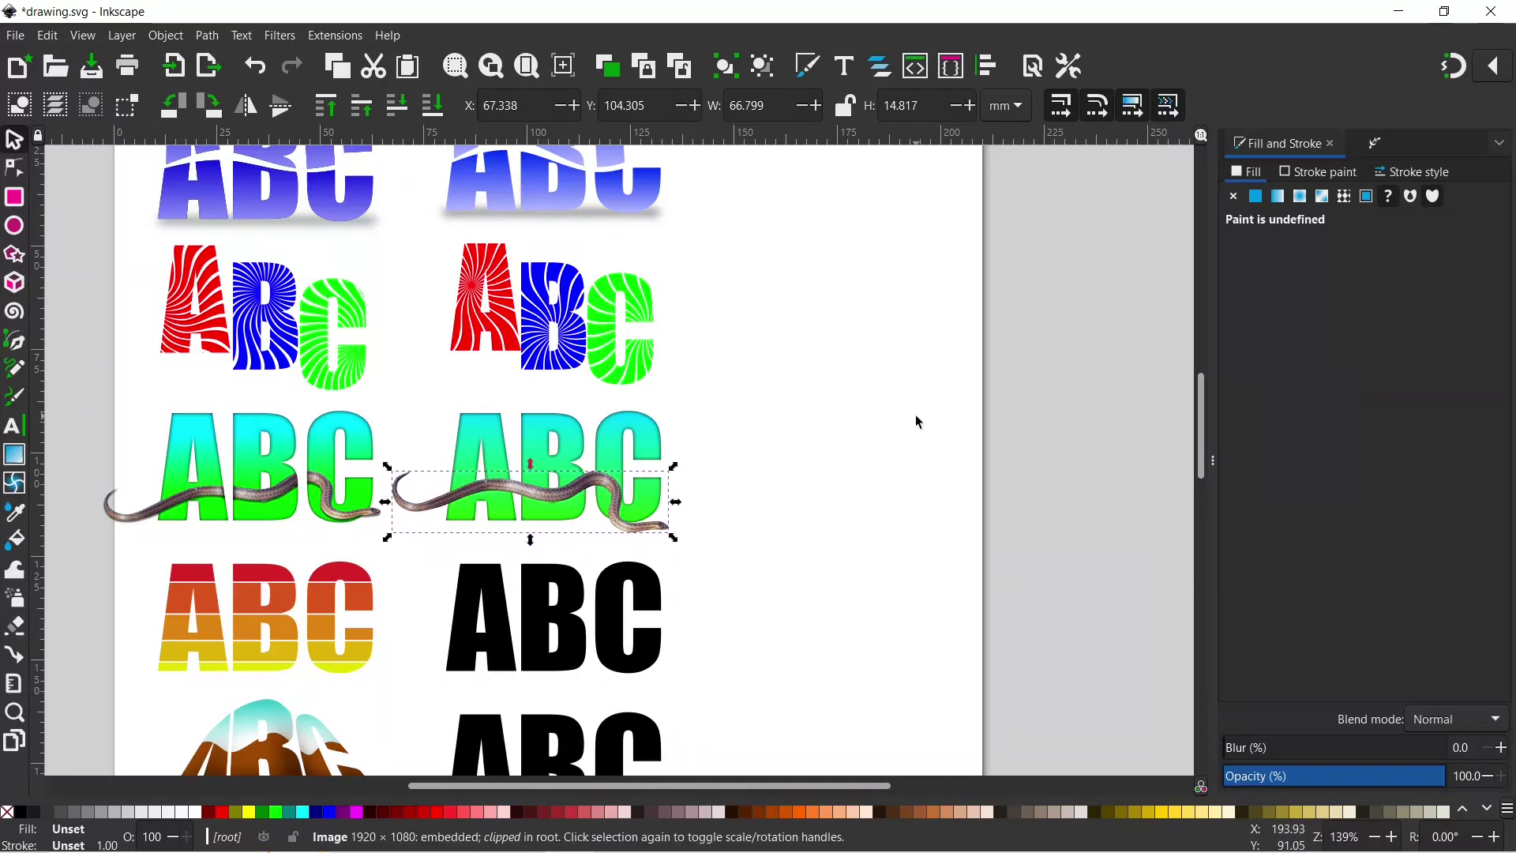
{"action": "left_click", "coordinate": [431, 508]}
{"action": "left_click_drag", "start_coordinate": [387, 466], "coordinate": [385, 473]}
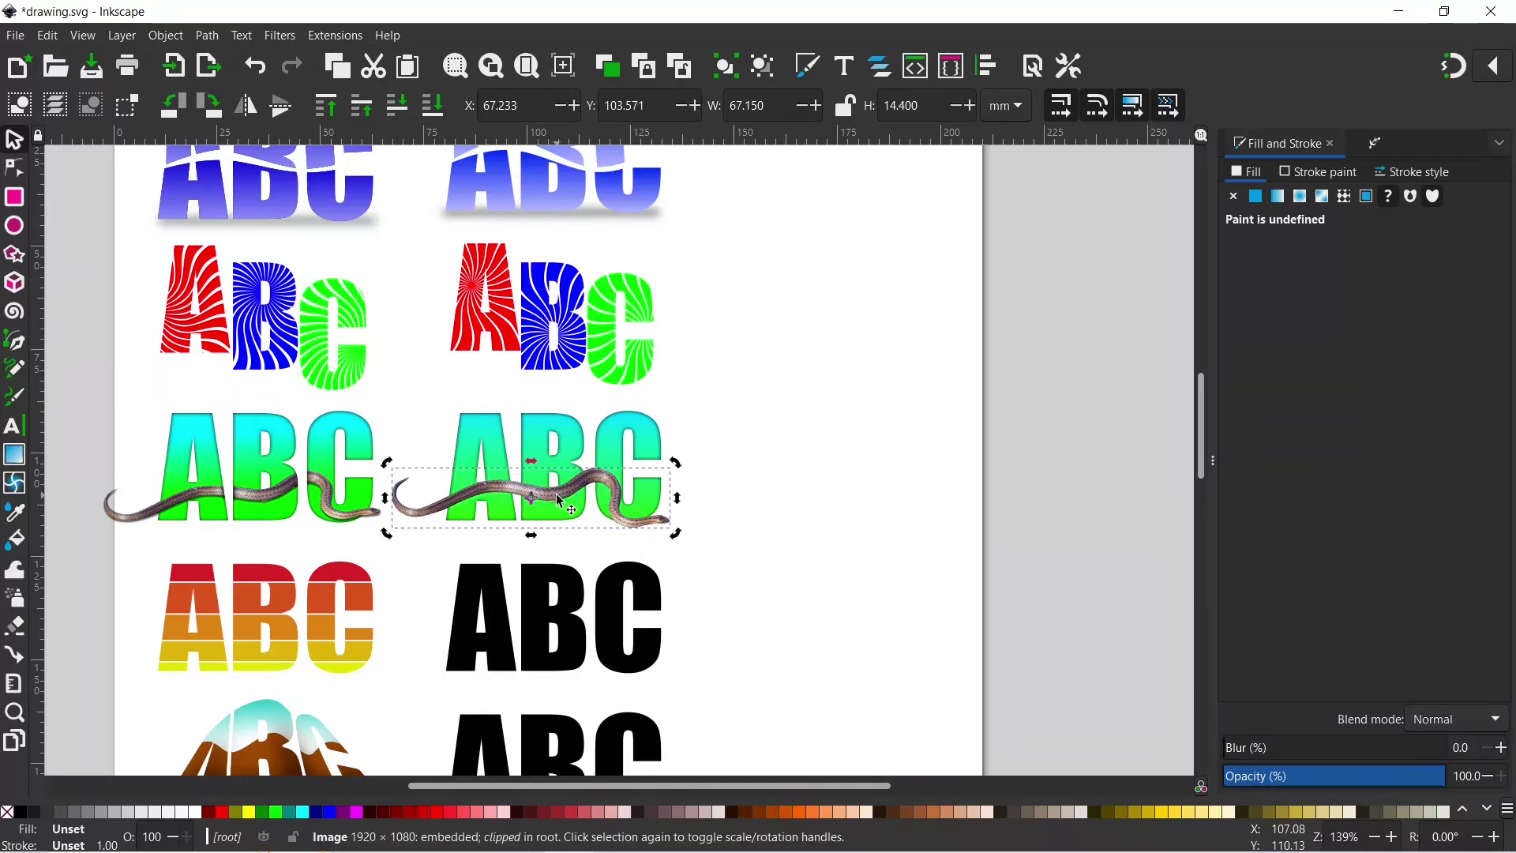
{"action": "left_click_drag", "start_coordinate": [560, 501], "coordinate": [567, 502]}
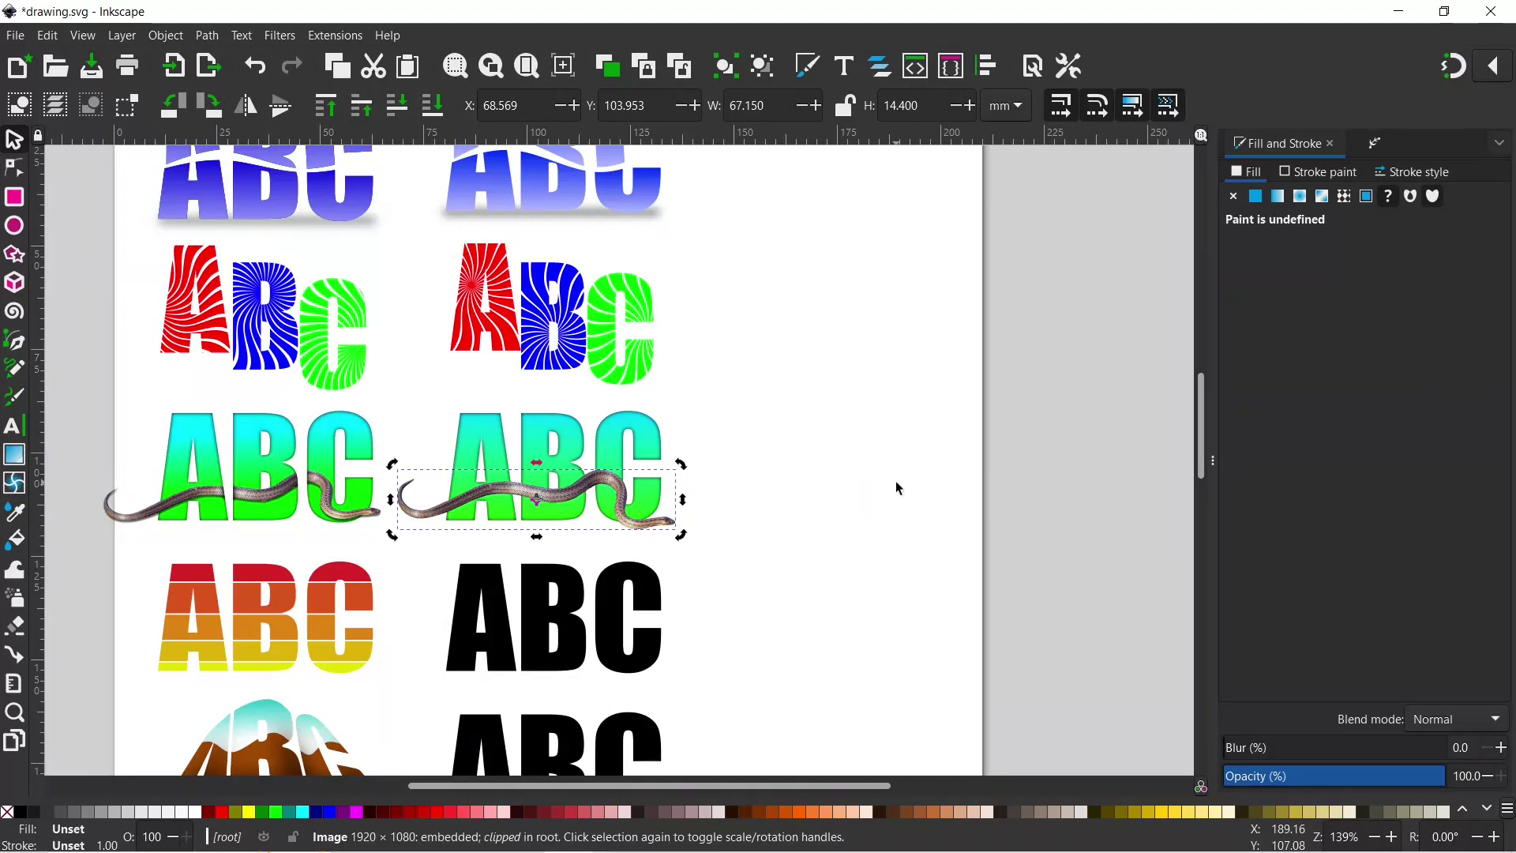
{"action": "key", "text": "ctrl+z"}
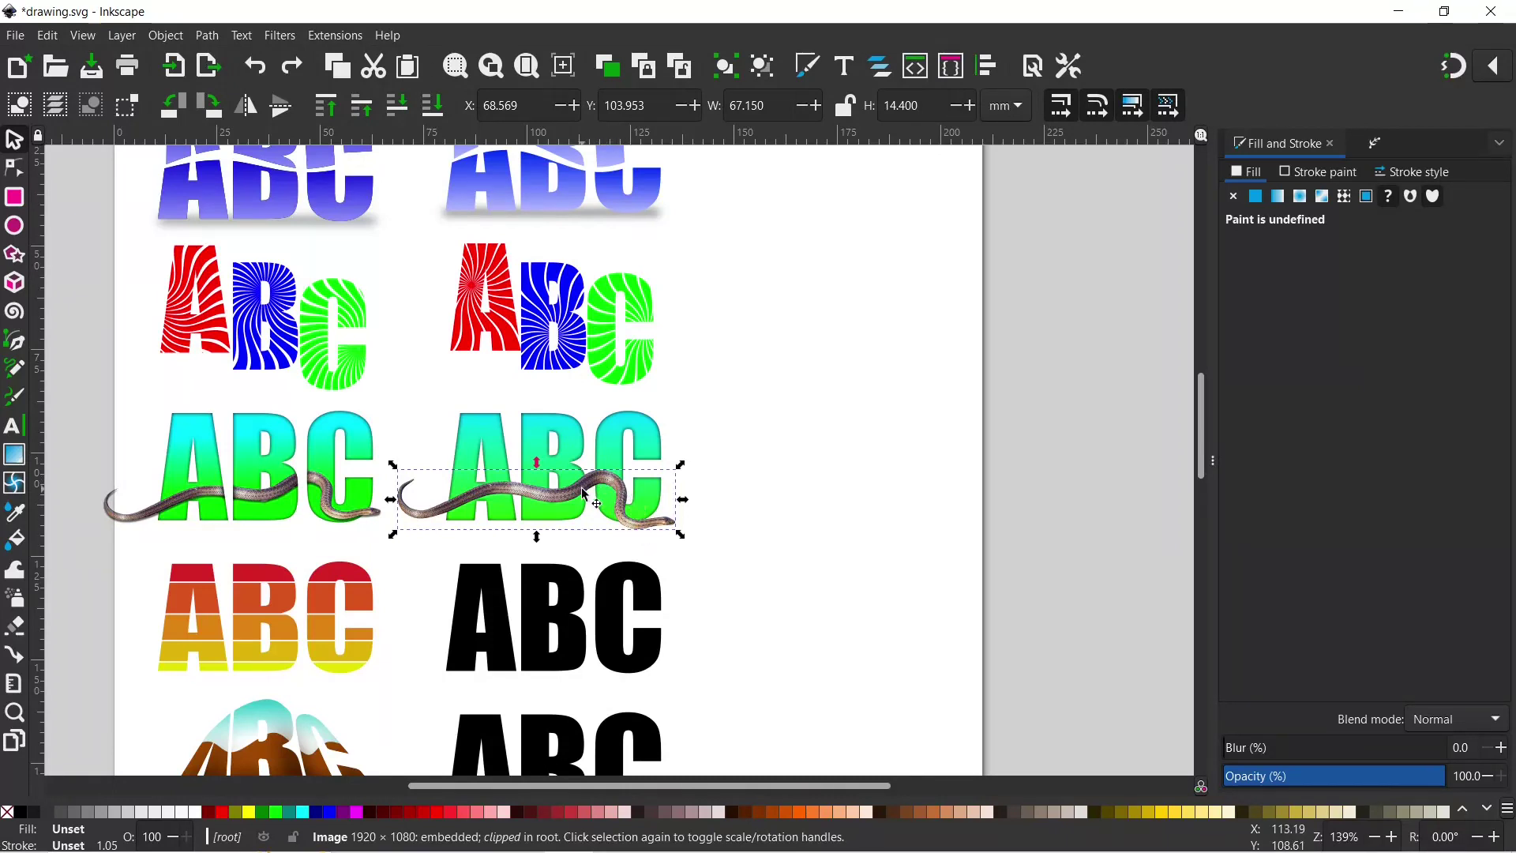
Step: Release the clip on a duplicate of the snake and delete the released photo, keeping only the outline path
{"action": "left_click", "coordinate": [582, 496]}
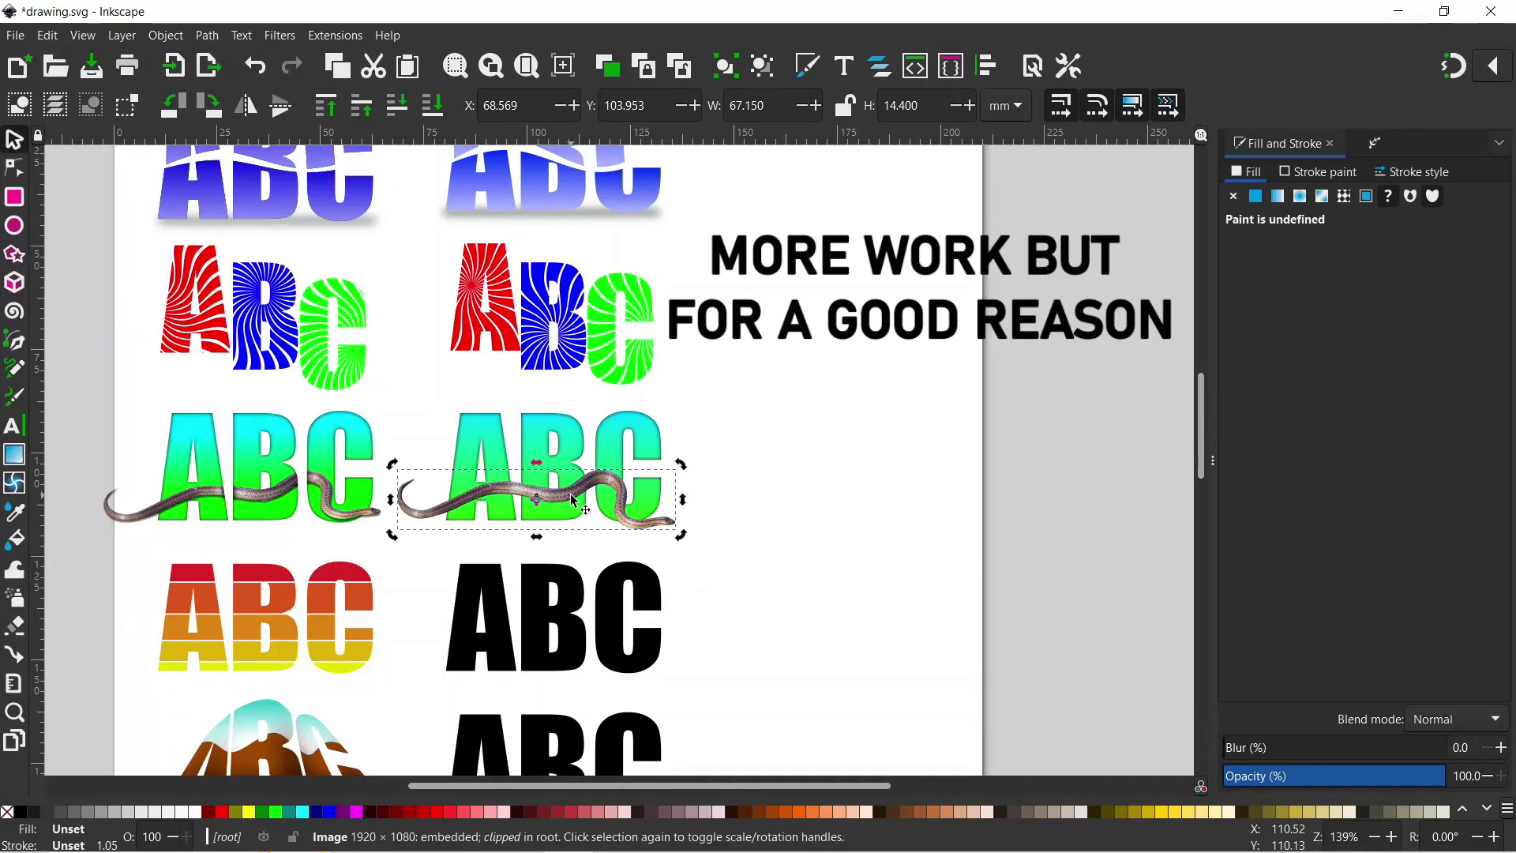
{"action": "left_click", "coordinate": [170, 38]}
{"action": "mouse_move", "coordinate": [298, 266]}
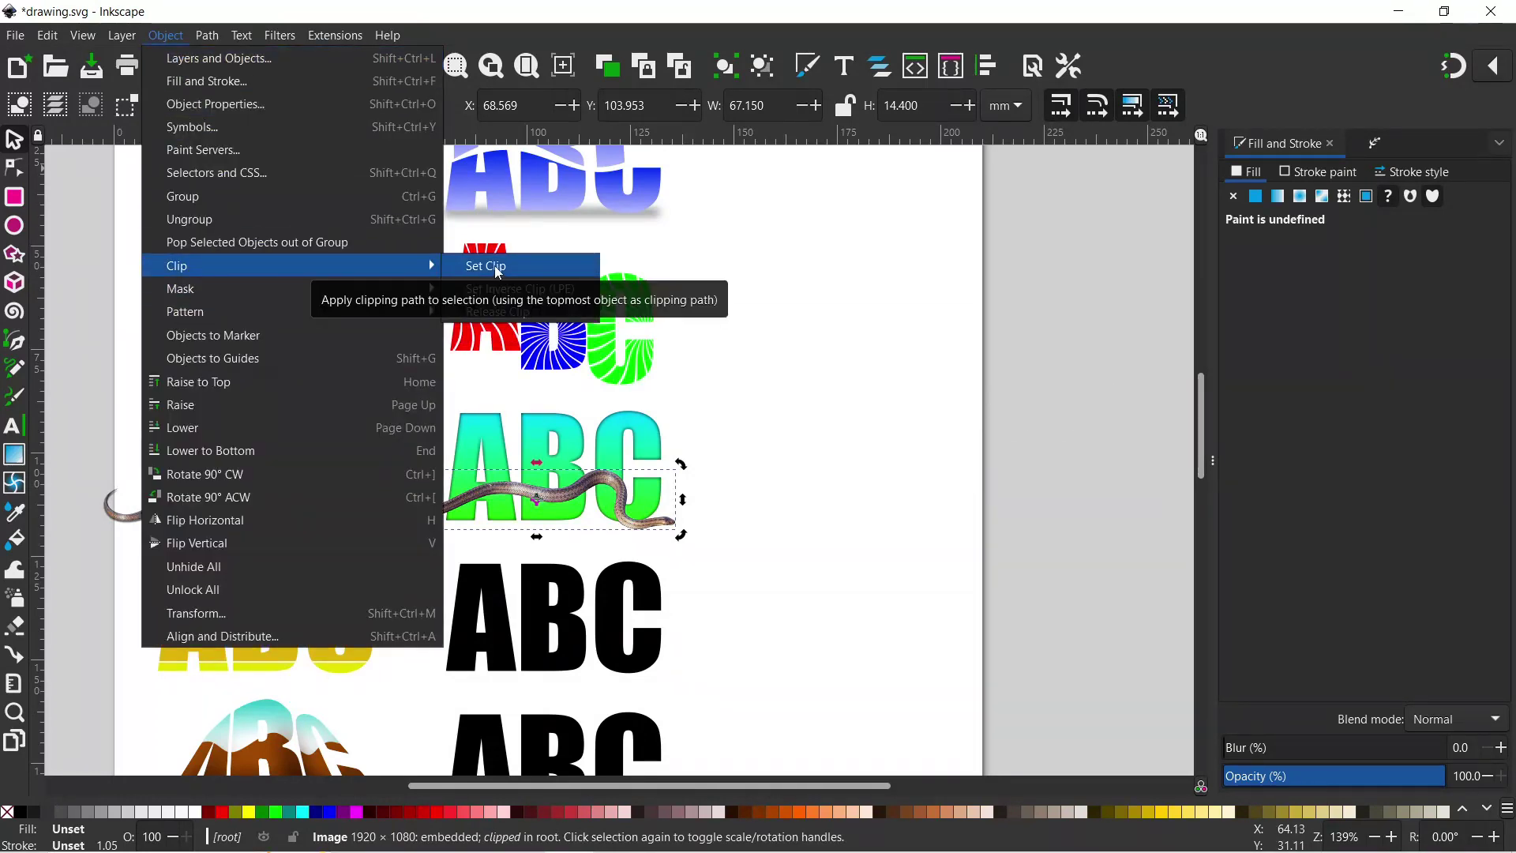
{"action": "left_click", "coordinate": [494, 313]}
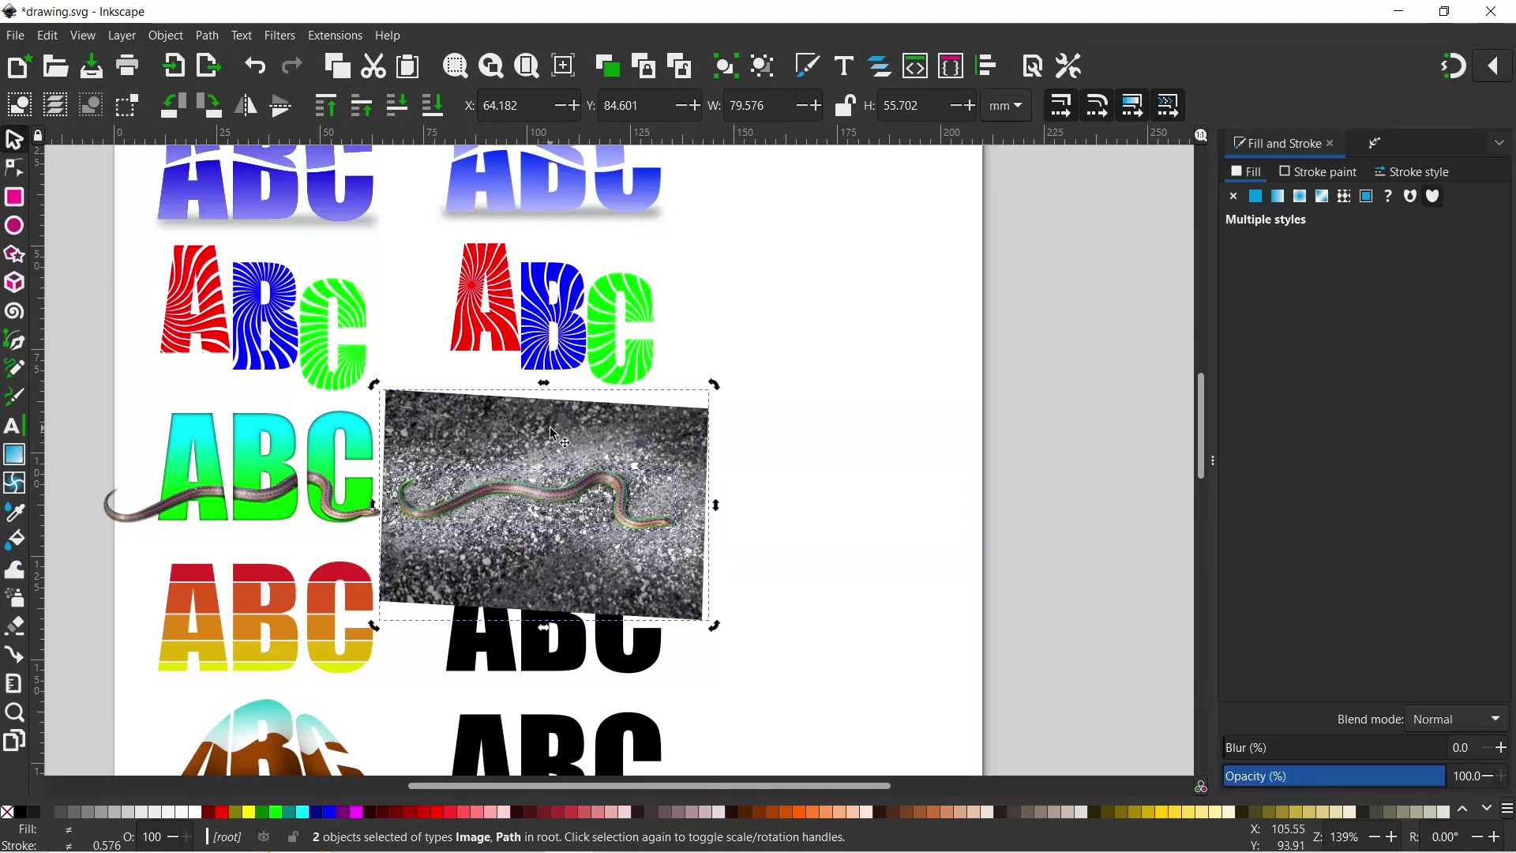
{"action": "key", "text": "Escape"}
{"action": "left_click", "coordinate": [602, 434]}
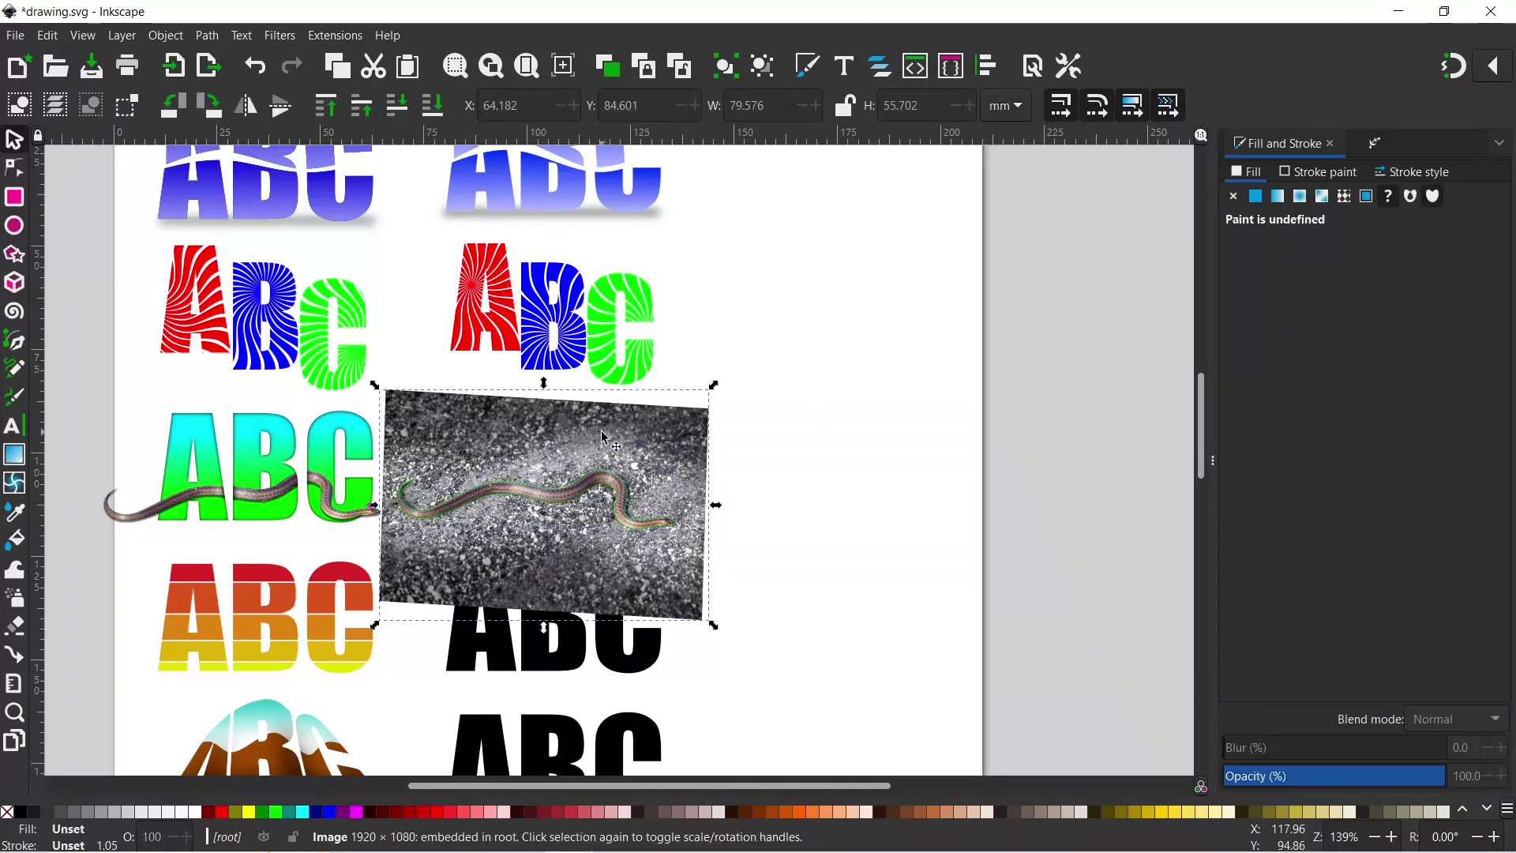
{"action": "key", "text": "Delete"}
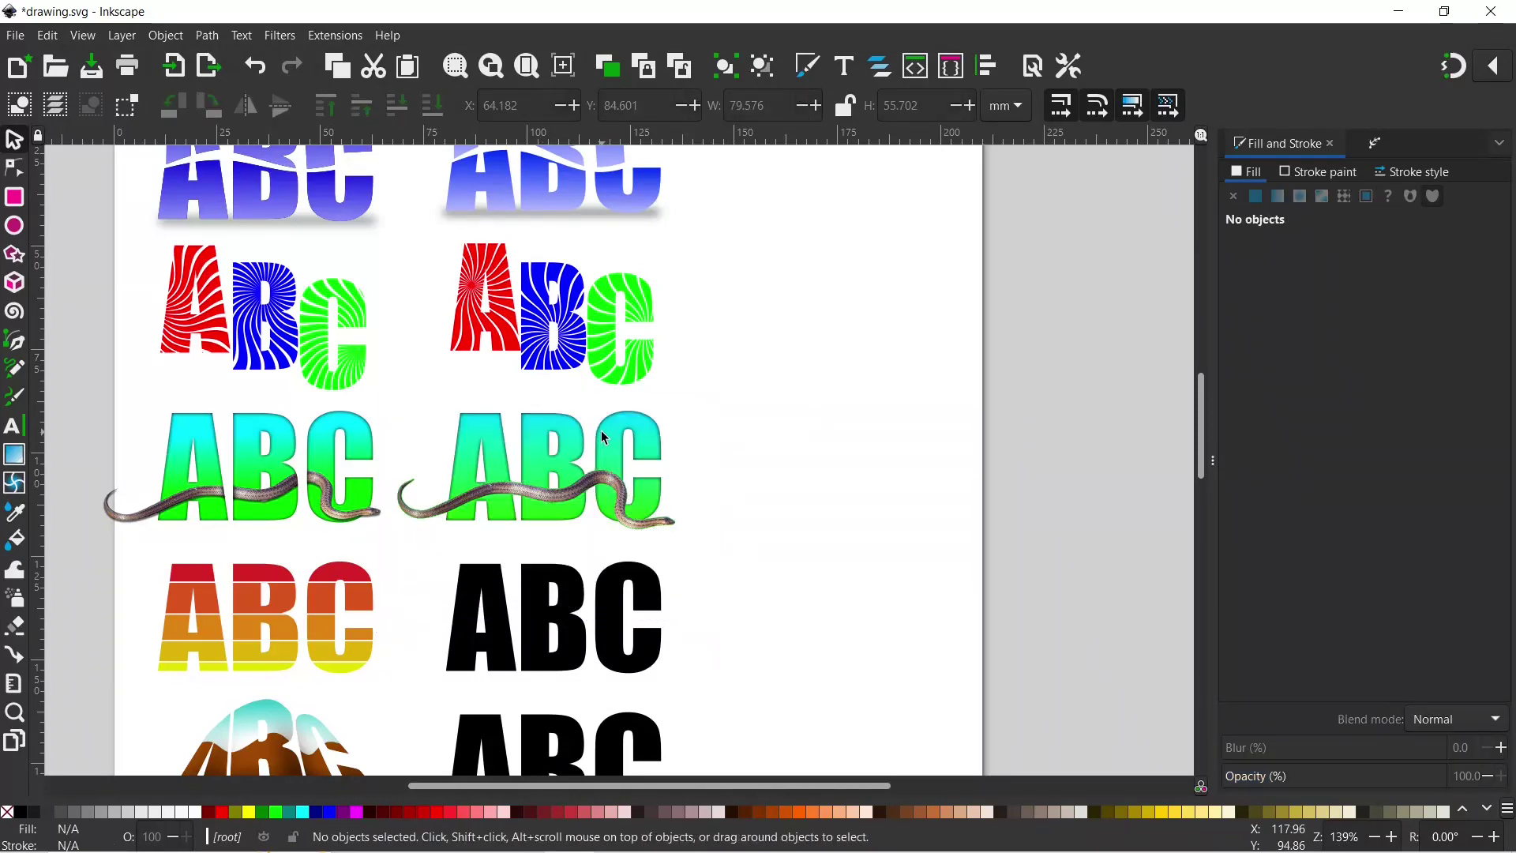
Step: Fill the snake outline path with black and remove its green stroke
{"action": "left_click", "coordinate": [558, 504]}
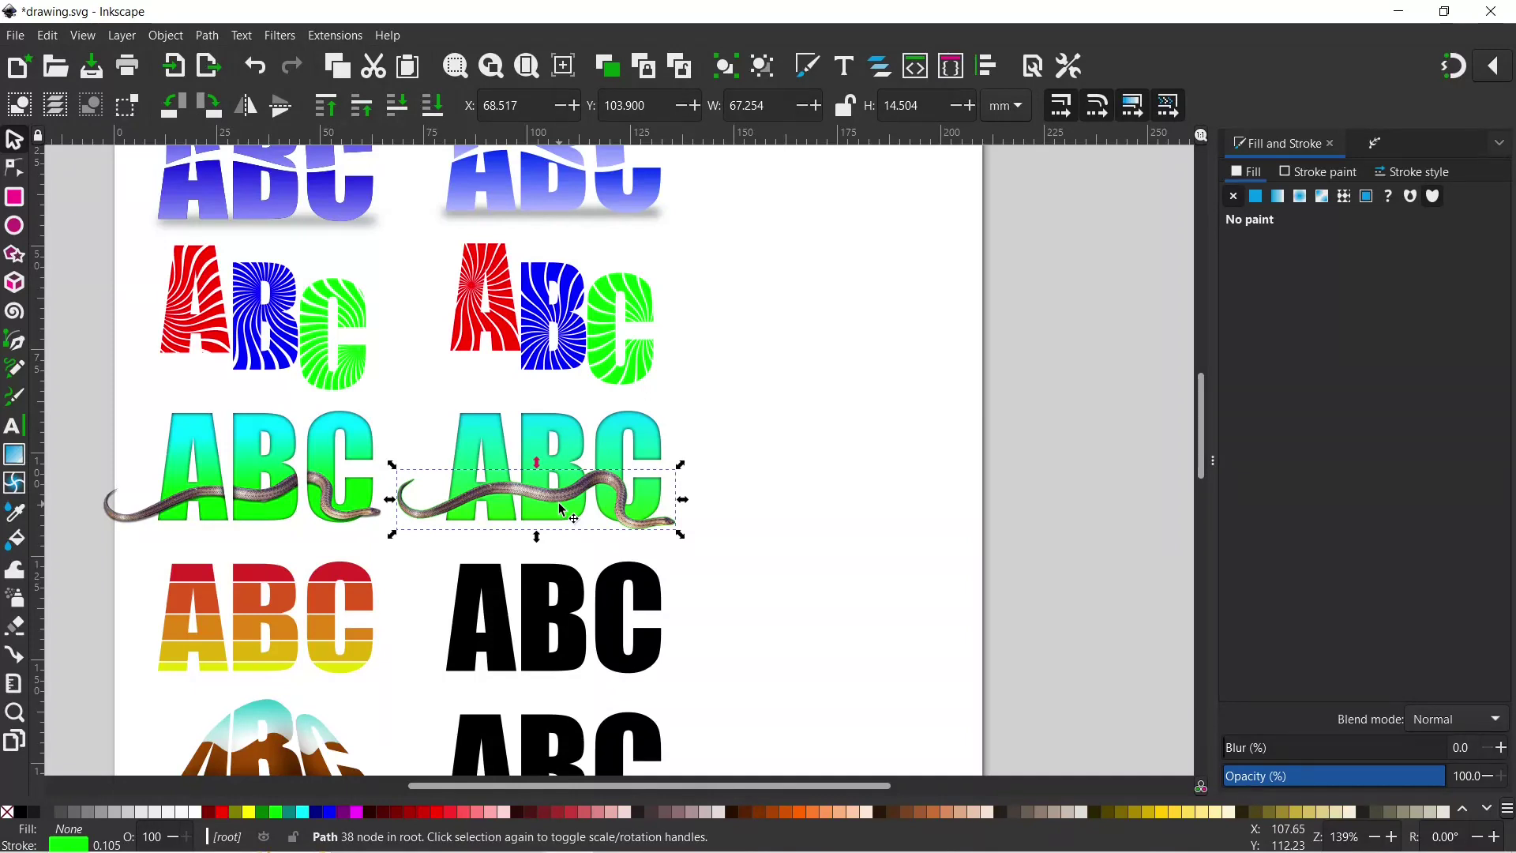
{"action": "left_click", "coordinate": [24, 813]}
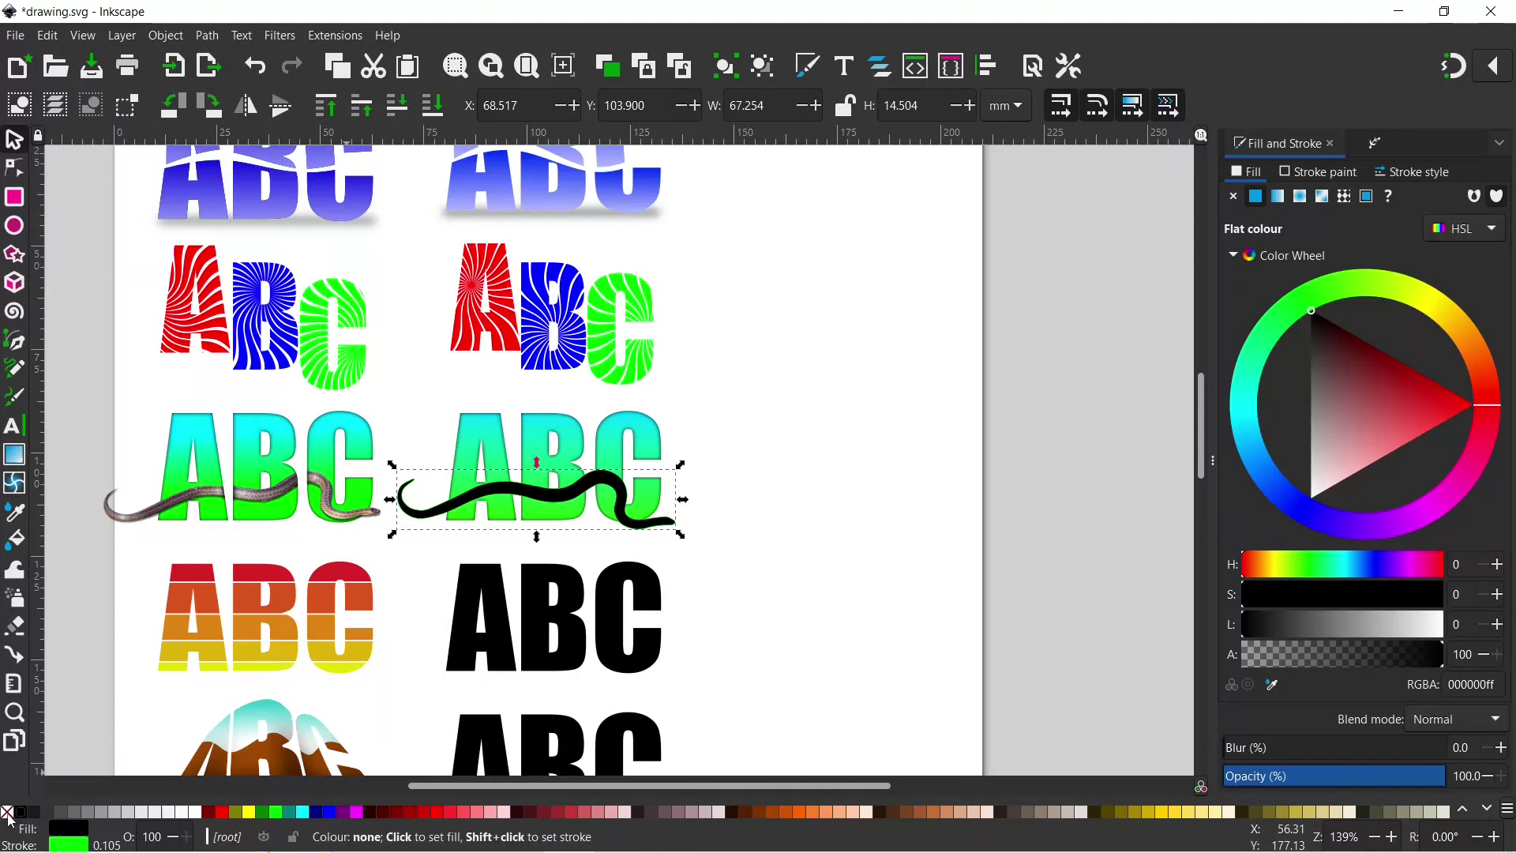
{"action": "left_click", "coordinate": [10, 813], "text": "shift"}
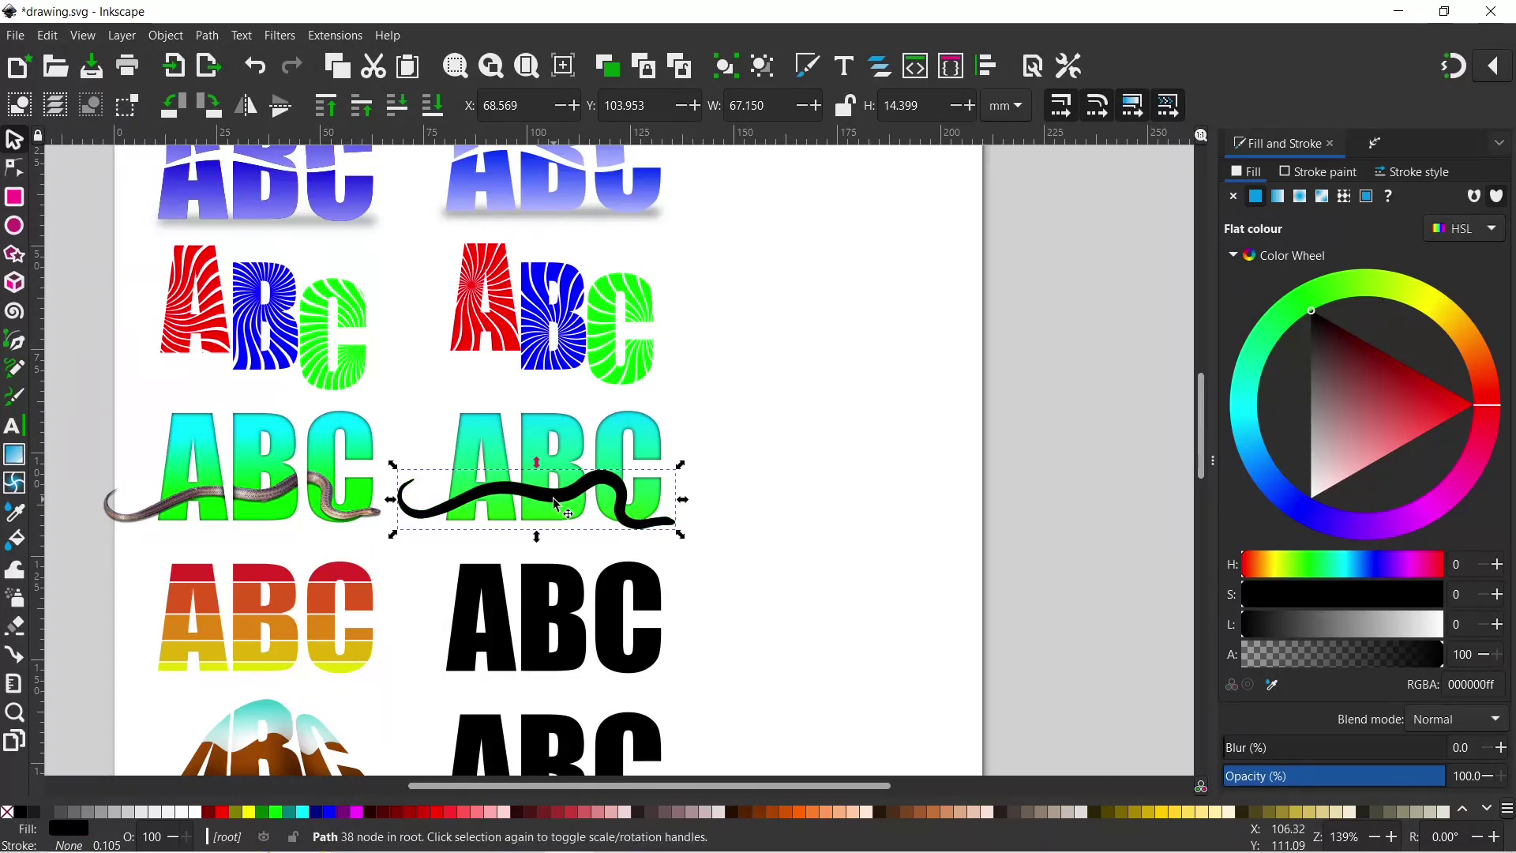
Step: Move the black snake shape about 0.4 mm down and lower it one level beneath the snake image
{"action": "scroll", "coordinate": [553, 498], "scroll_direction": "up", "scroll_amount": 3}
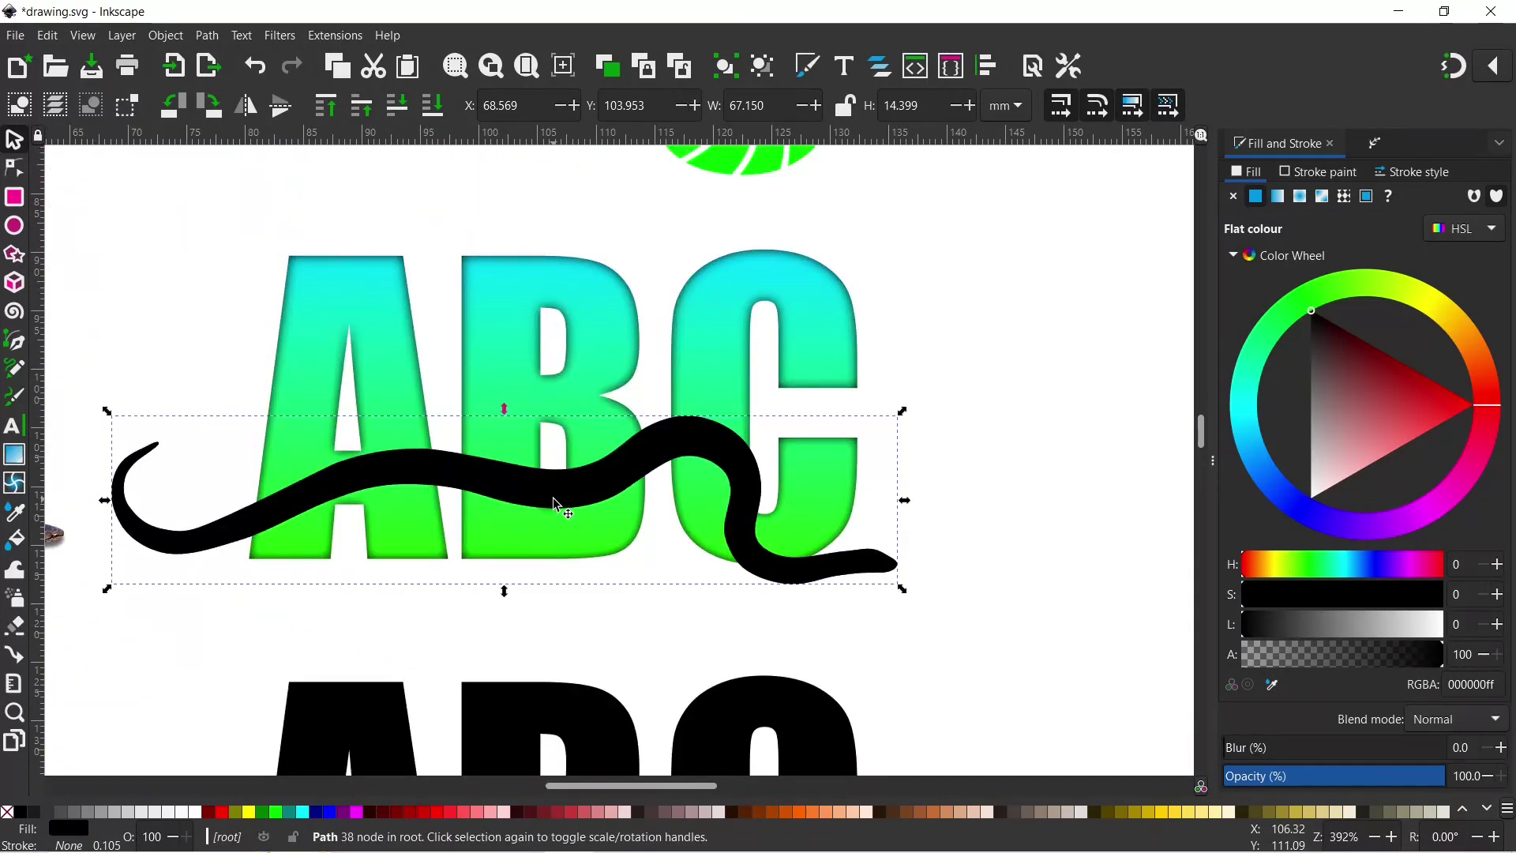
{"action": "left_click_drag", "start_coordinate": [554, 499], "coordinate": [565, 501]}
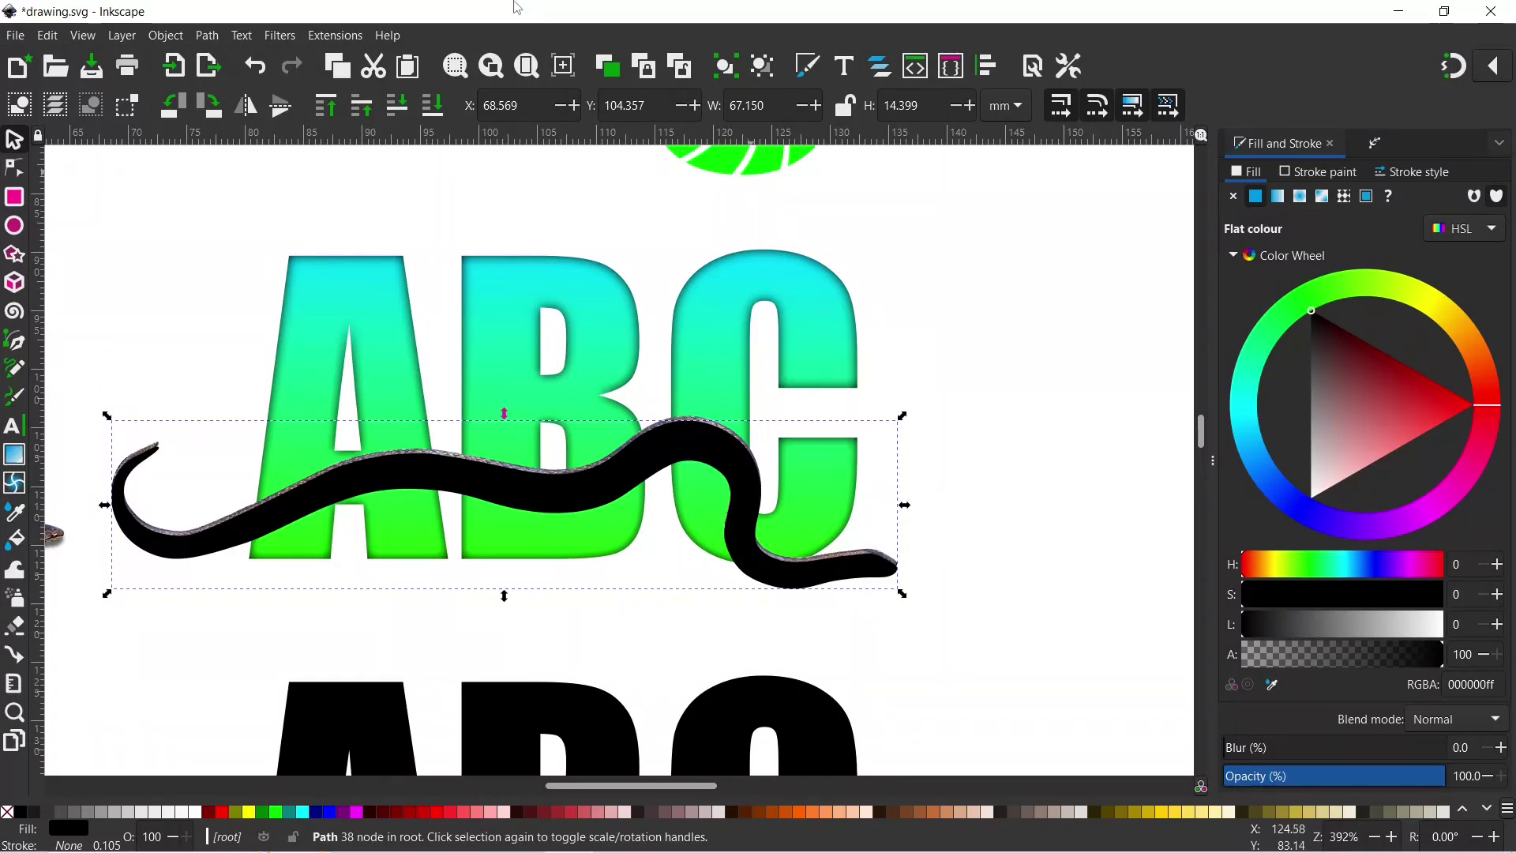
{"action": "left_click", "coordinate": [399, 110]}
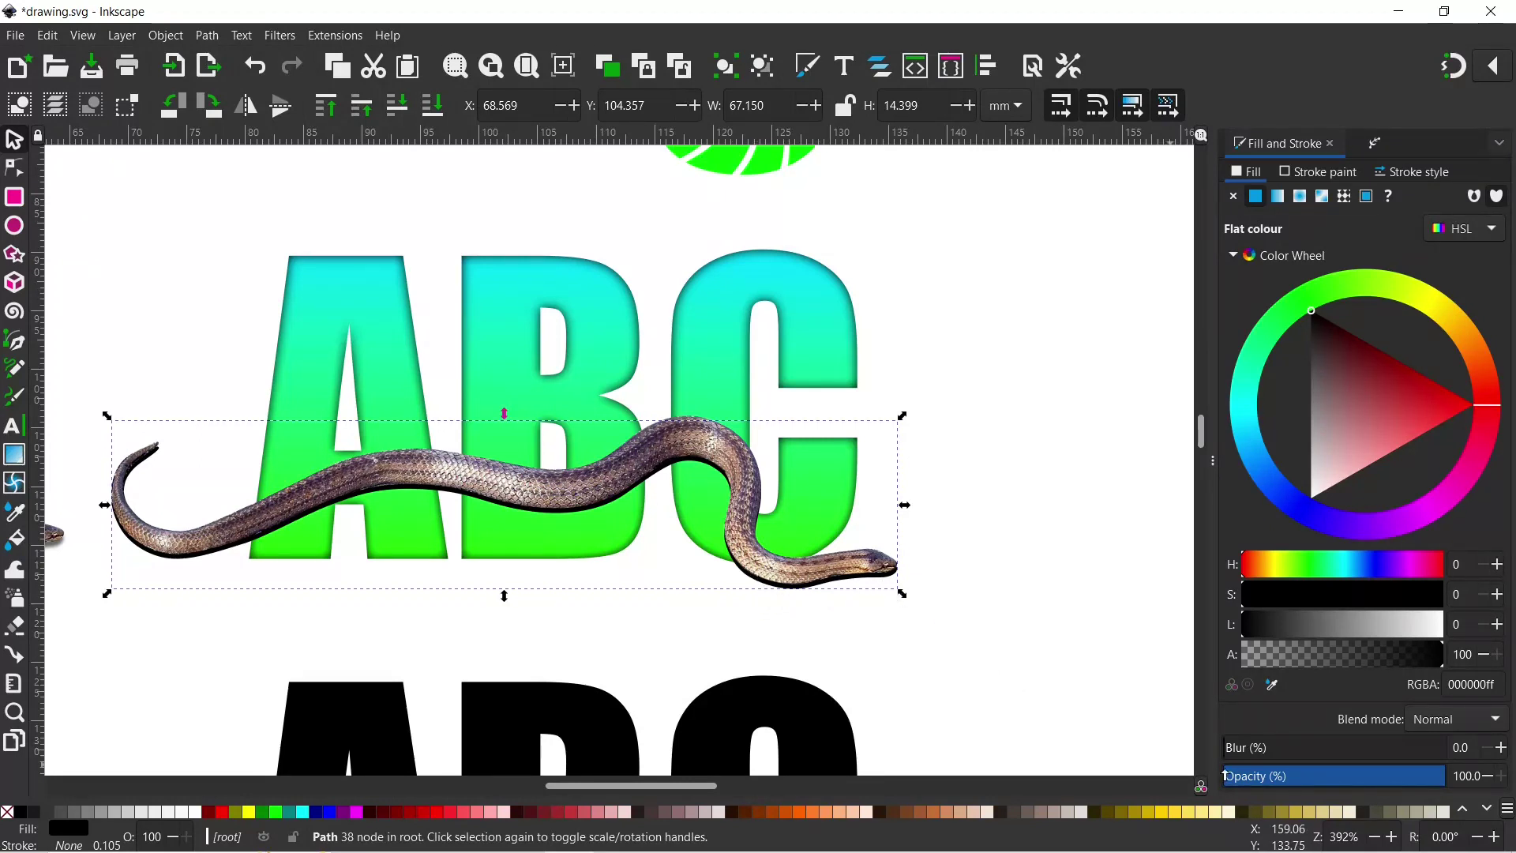
Step: Blur the black shape beneath the snake to about 11% as a soft shadow
{"action": "left_click_drag", "start_coordinate": [1228, 746], "coordinate": [1250, 747]}
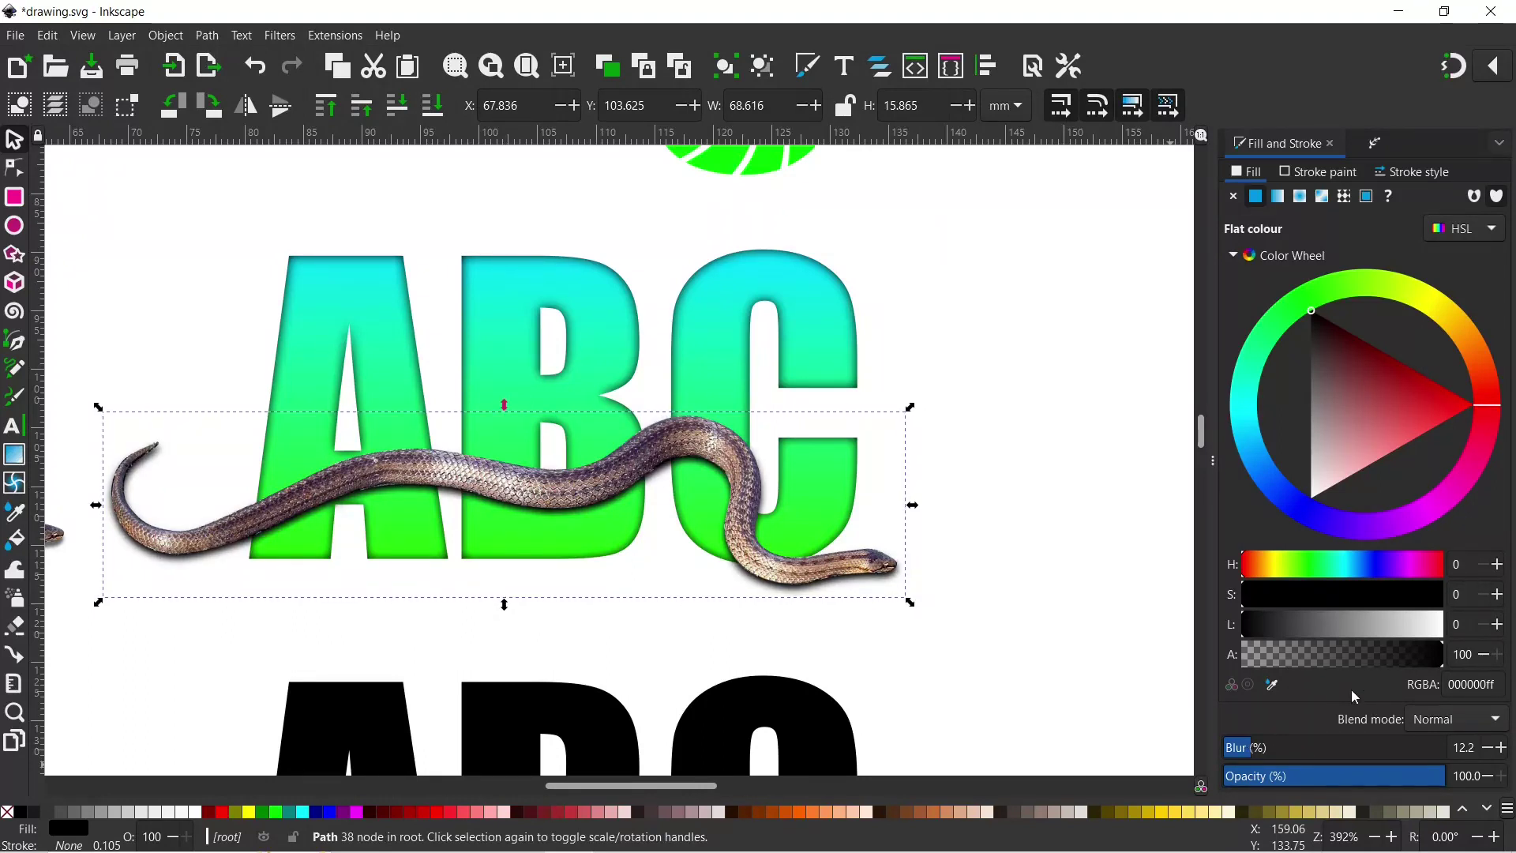
{"action": "left_click", "coordinate": [1253, 747]}
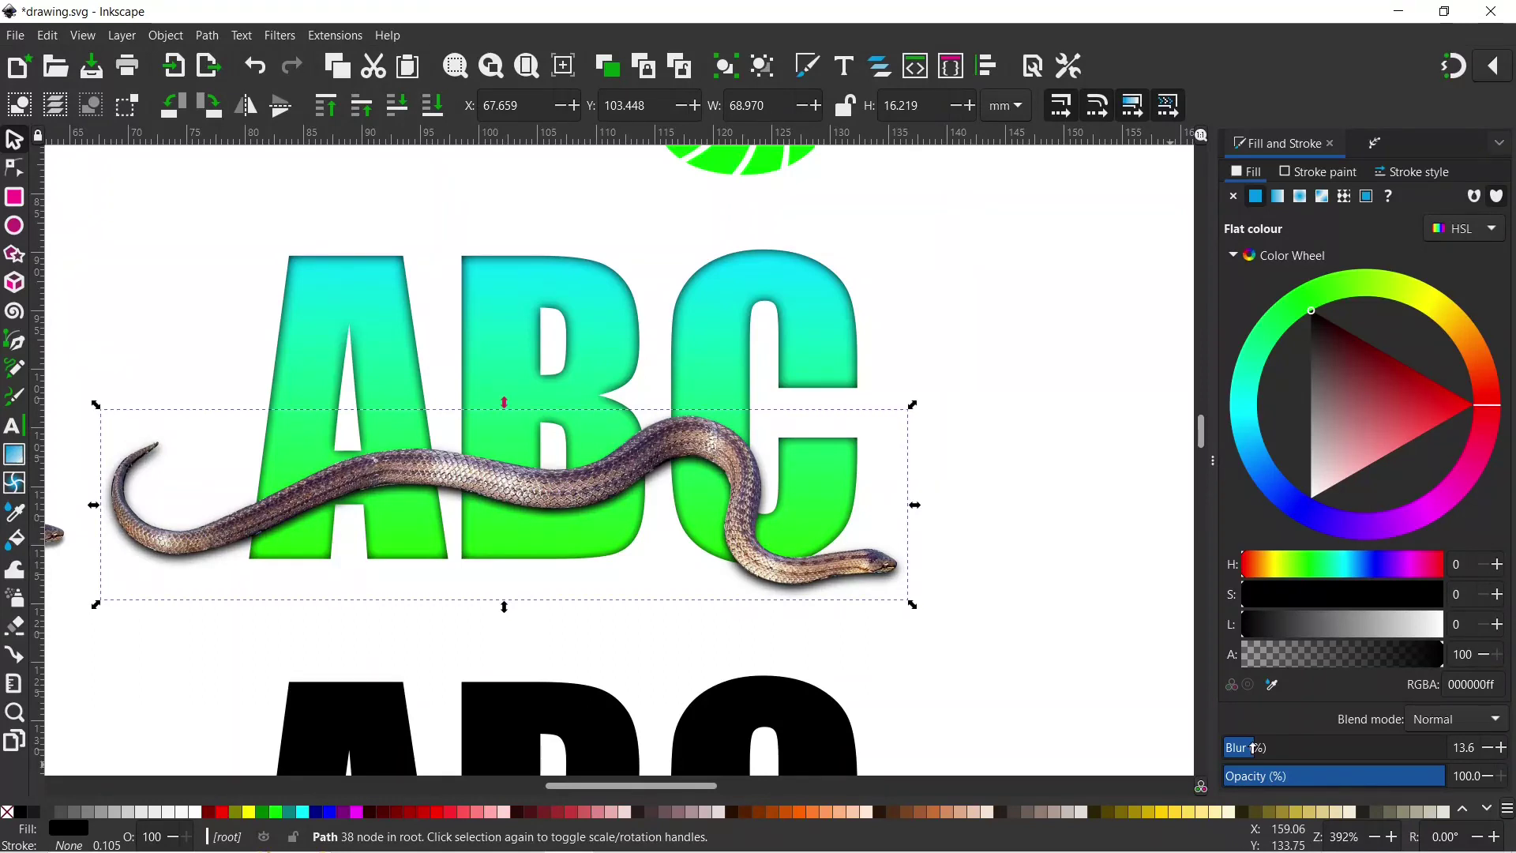
{"action": "left_click_drag", "start_coordinate": [1253, 746], "coordinate": [1259, 748]}
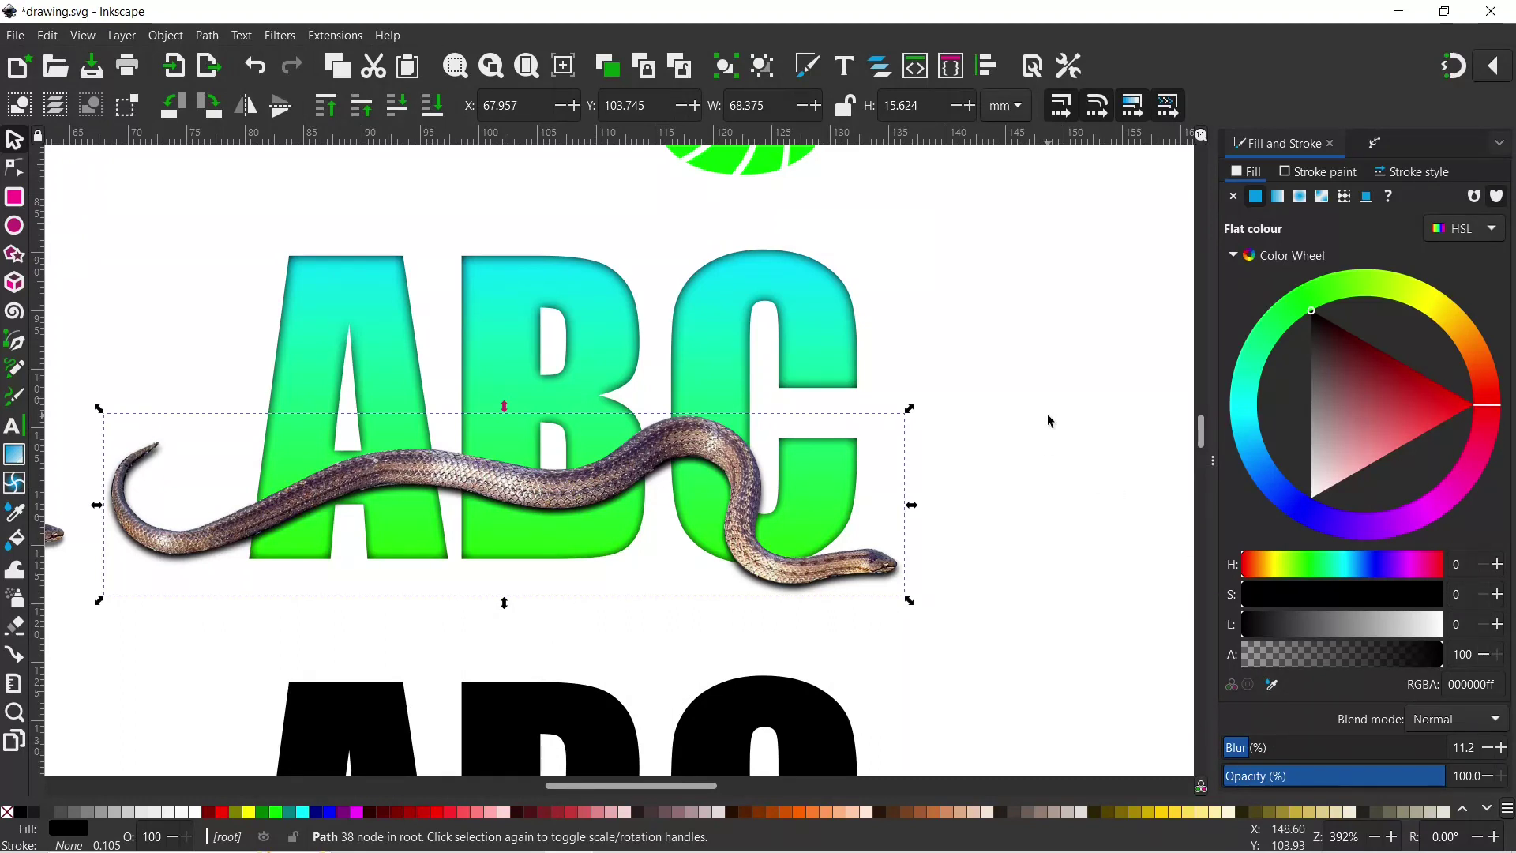
Step: Group the snake image with its blurred shadow path
{"action": "left_click", "coordinate": [683, 444], "text": "shift"}
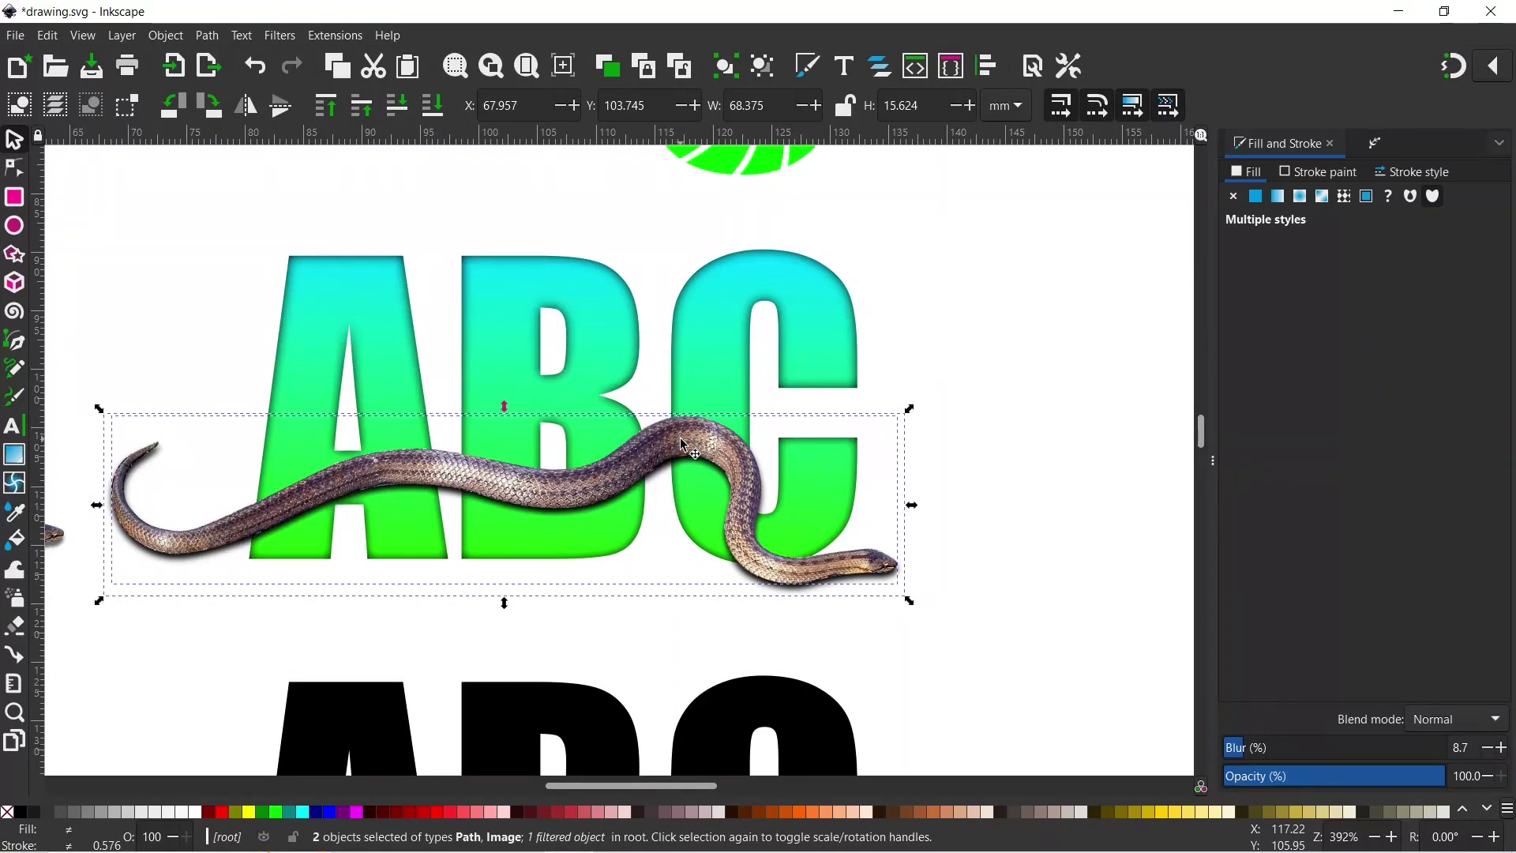
{"action": "left_click", "coordinate": [729, 74]}
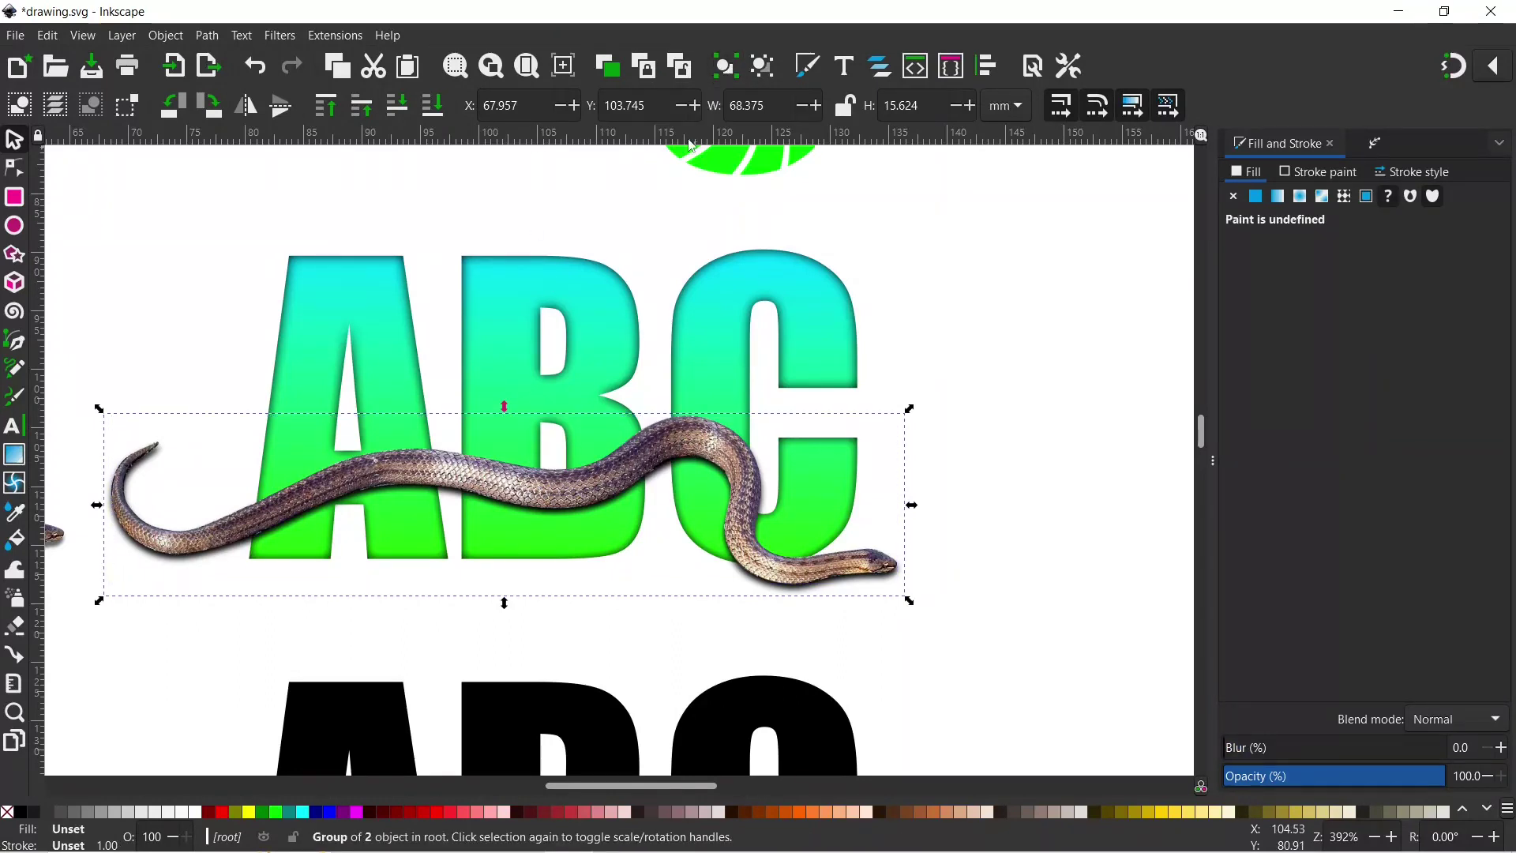
{"action": "key", "text": "ctrl+z"}
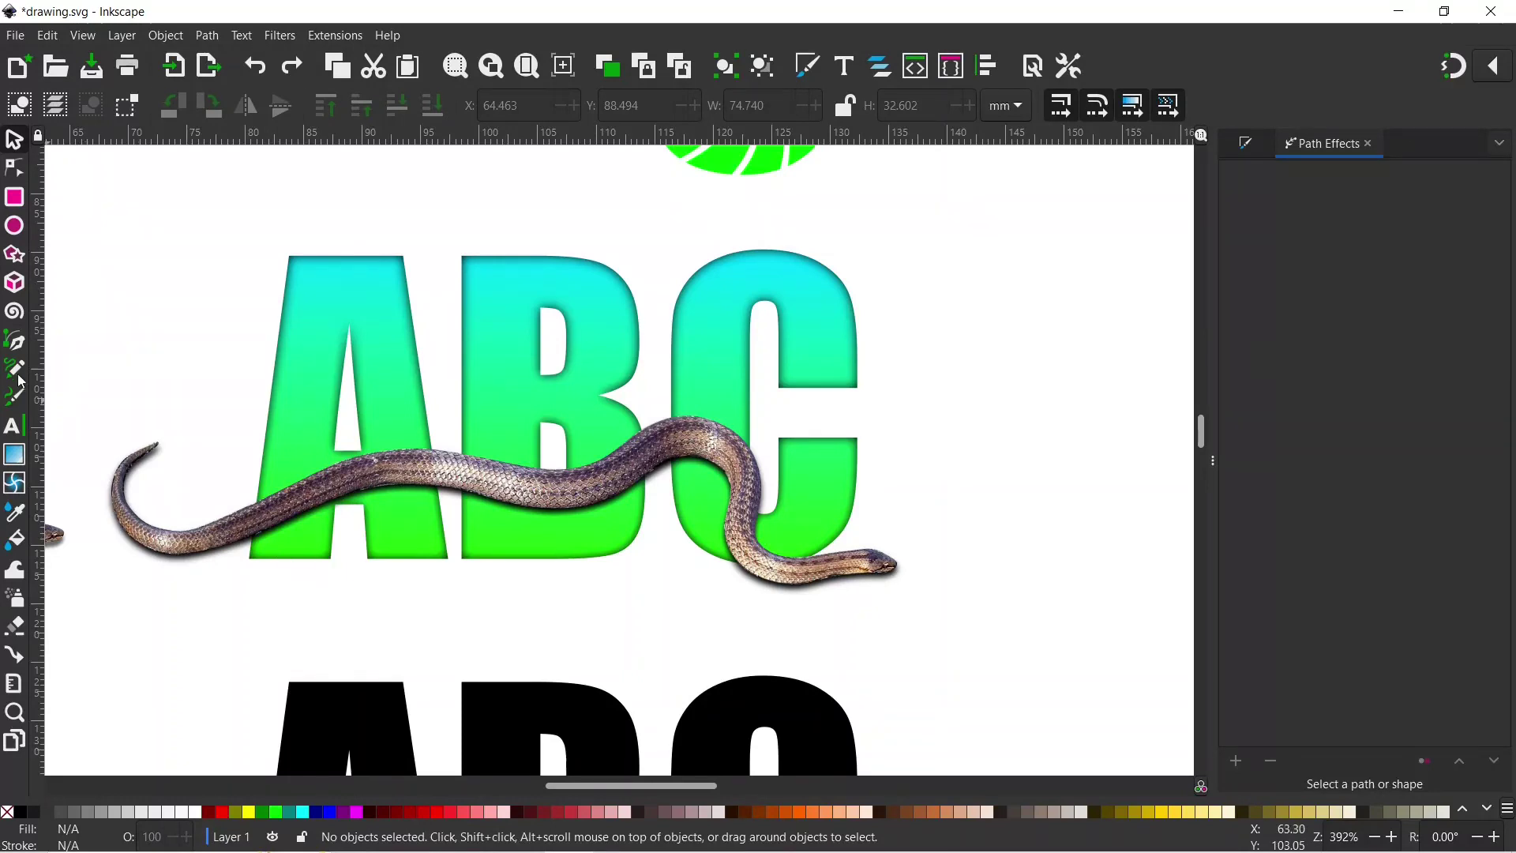
Step: Set the Pen tool to regular Bézier mode with the path shape None
{"action": "left_click", "coordinate": [15, 342]}
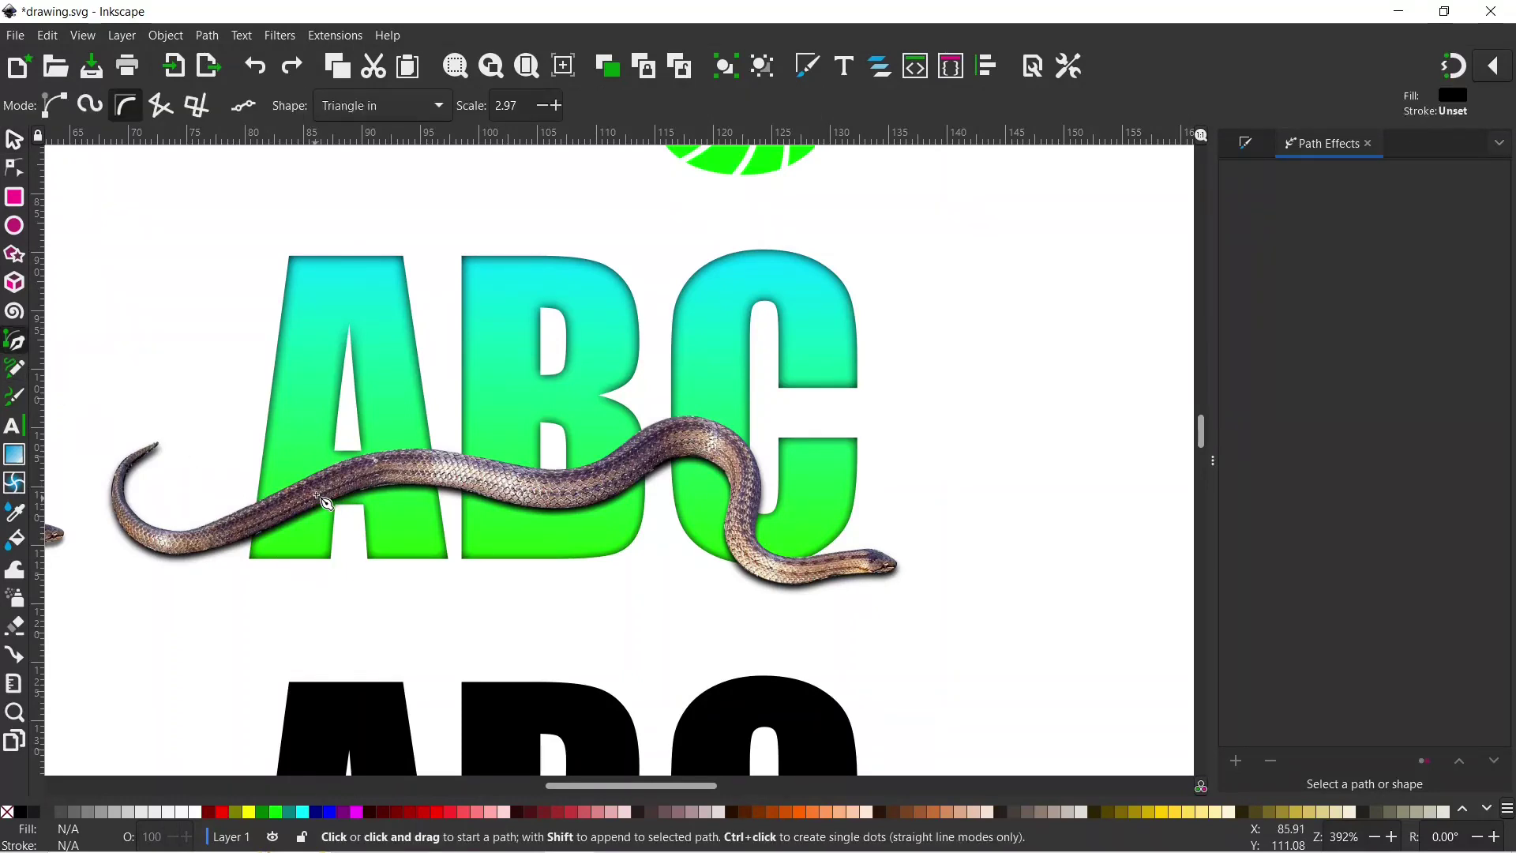
{"action": "key", "text": "ctrl+shift+f"}
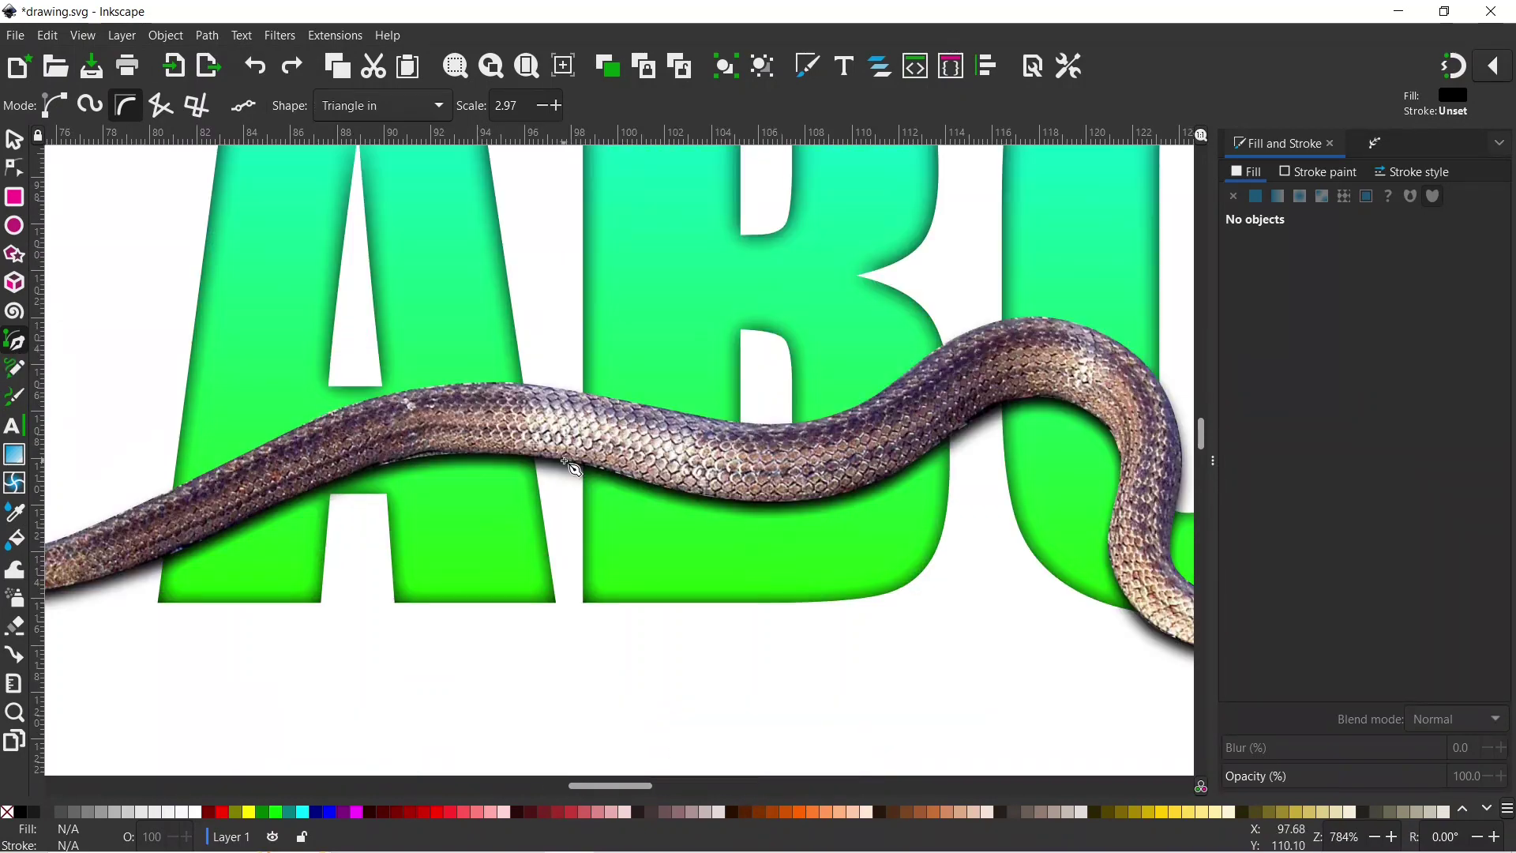
{"action": "scroll", "coordinate": [346, 514], "scroll_direction": "up", "scroll_amount": 2}
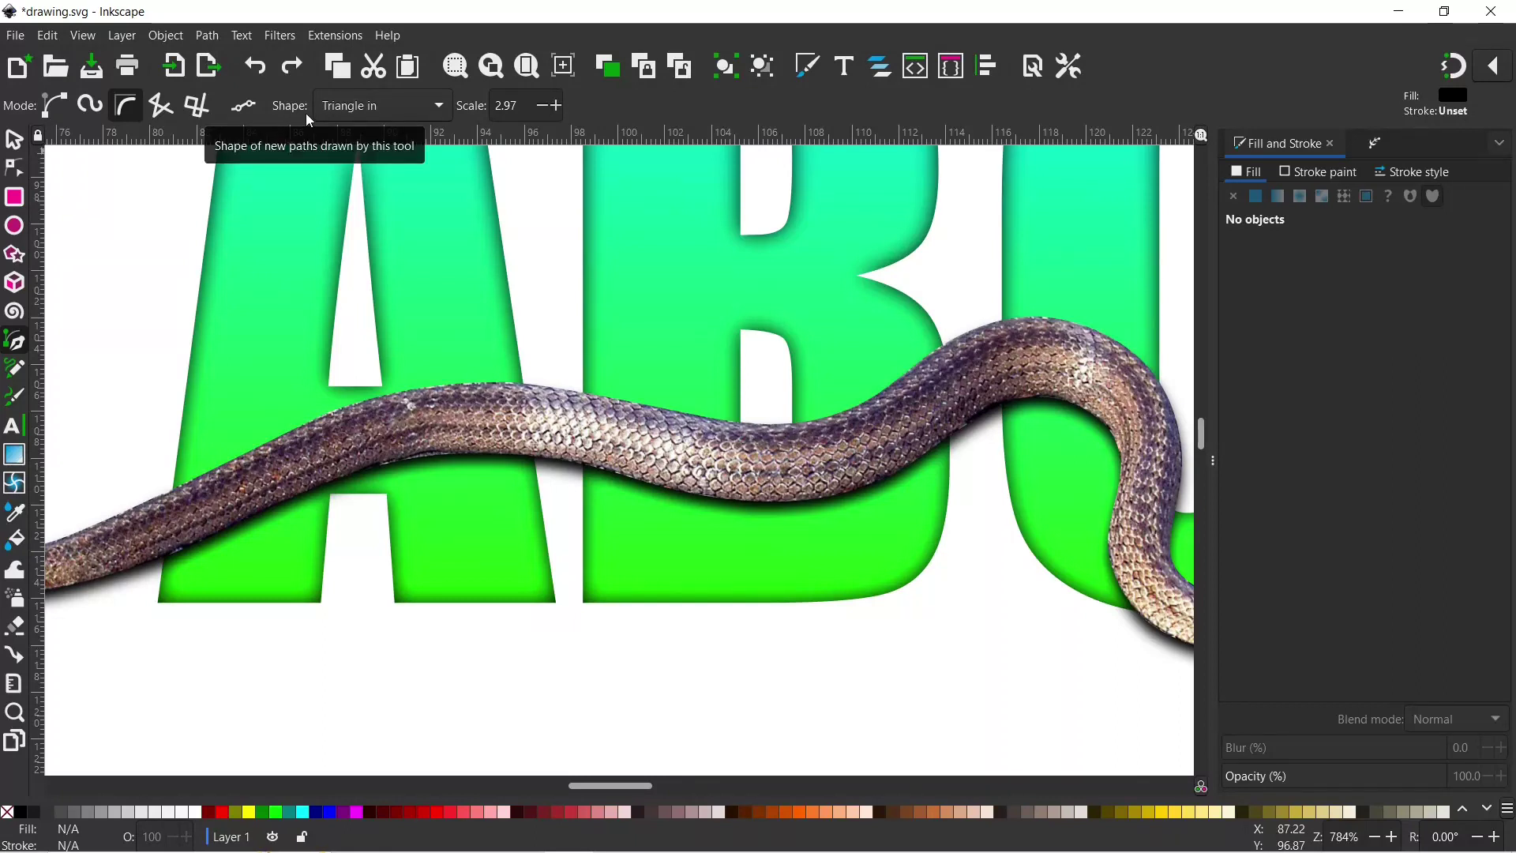
{"action": "left_click", "coordinate": [442, 106]}
{"action": "left_click", "coordinate": [341, 83]}
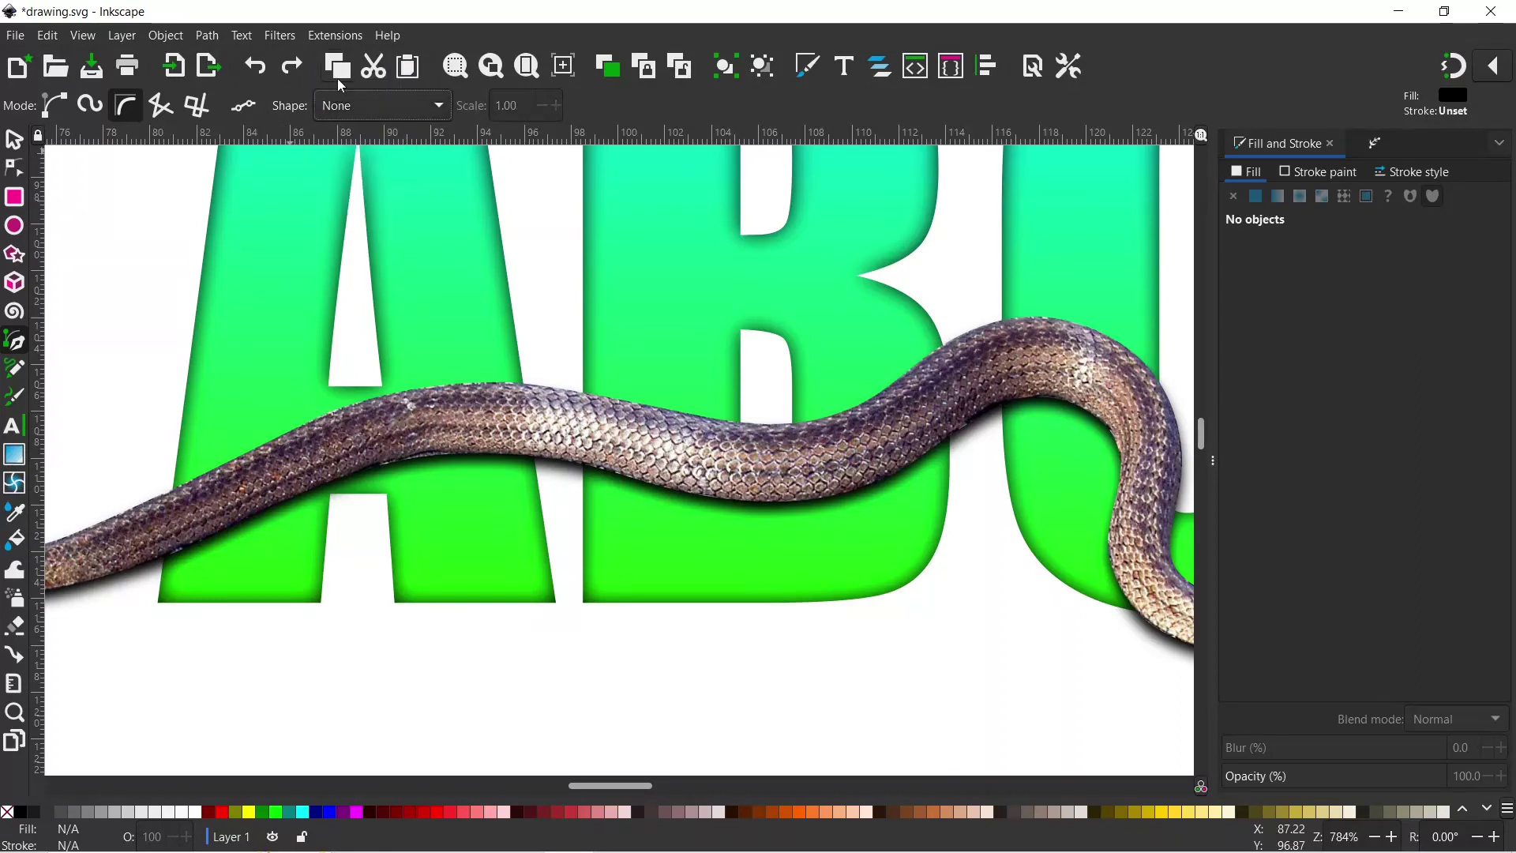
{"action": "left_click", "coordinate": [54, 107]}
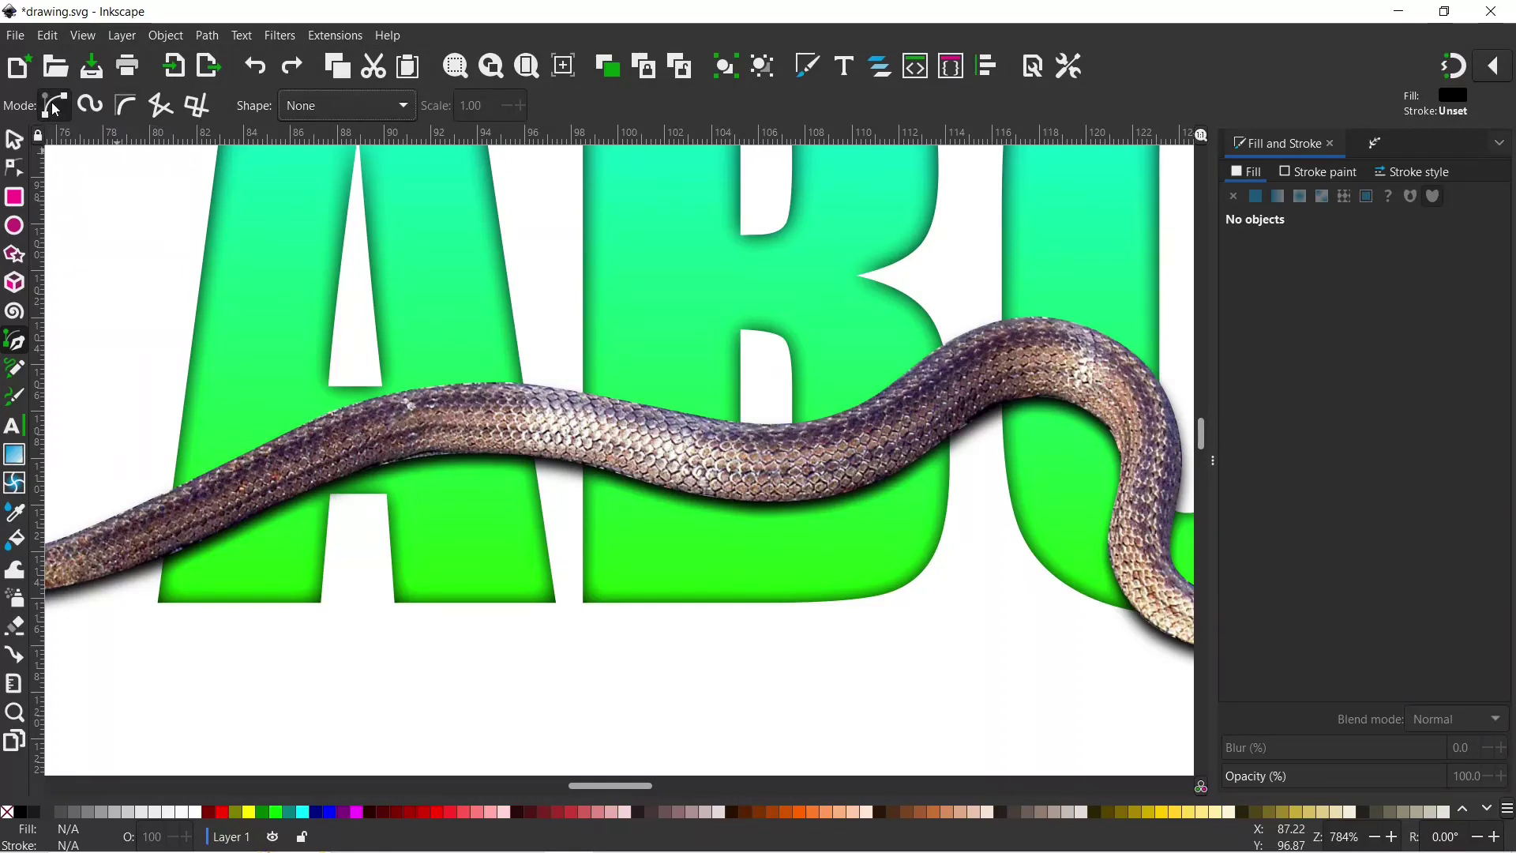
Step: Draw a closed four-cornered patch over the snake's body in the gap between the letters A and B
{"action": "left_click", "coordinate": [526, 384]}
{"action": "left_click", "coordinate": [588, 466]}
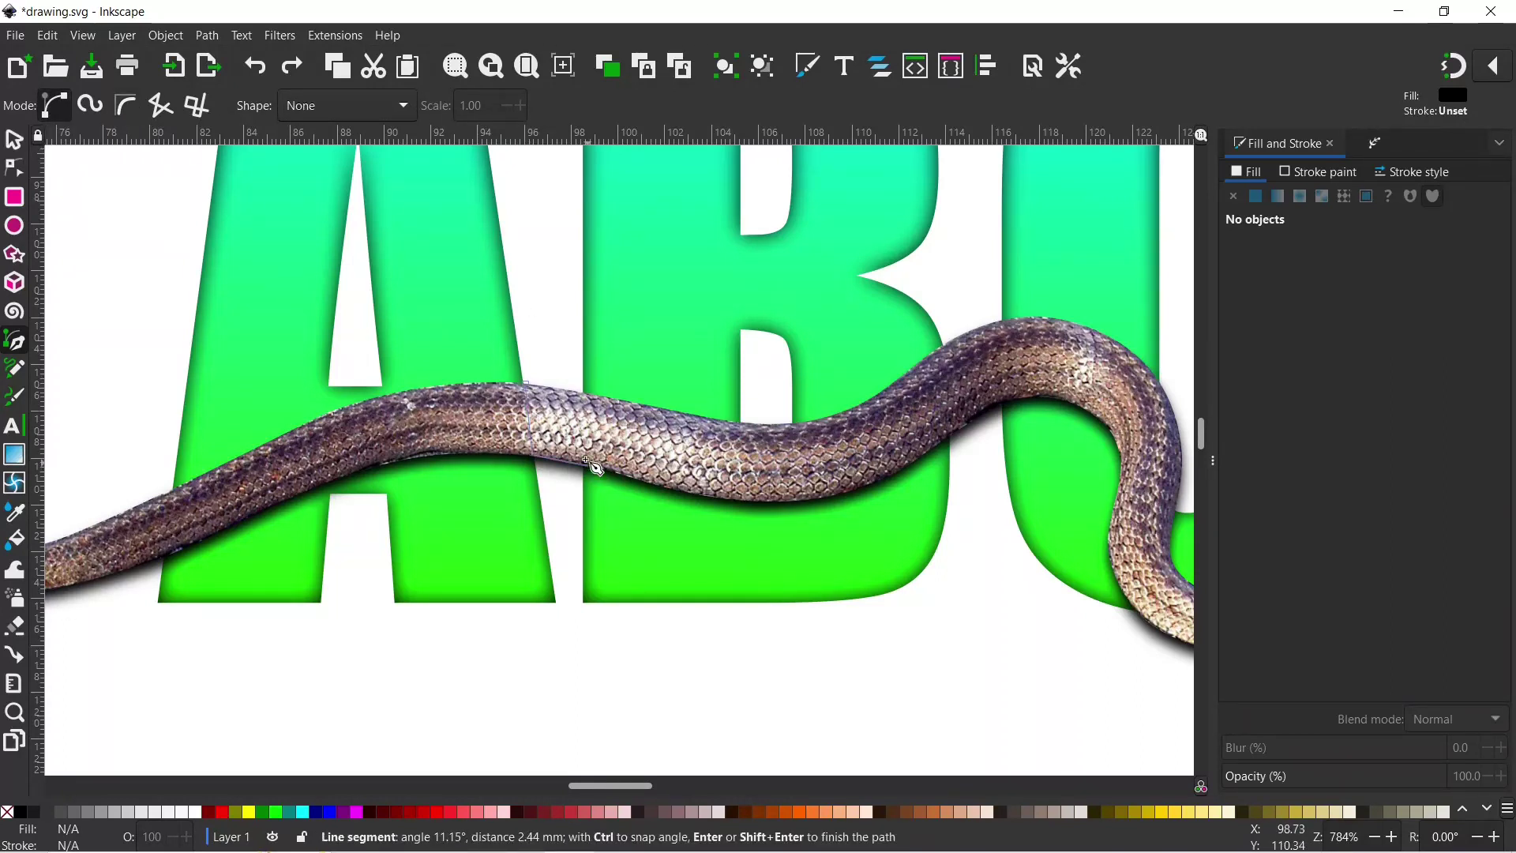
{"action": "left_click", "coordinate": [585, 397]}
{"action": "left_click", "coordinate": [527, 385]}
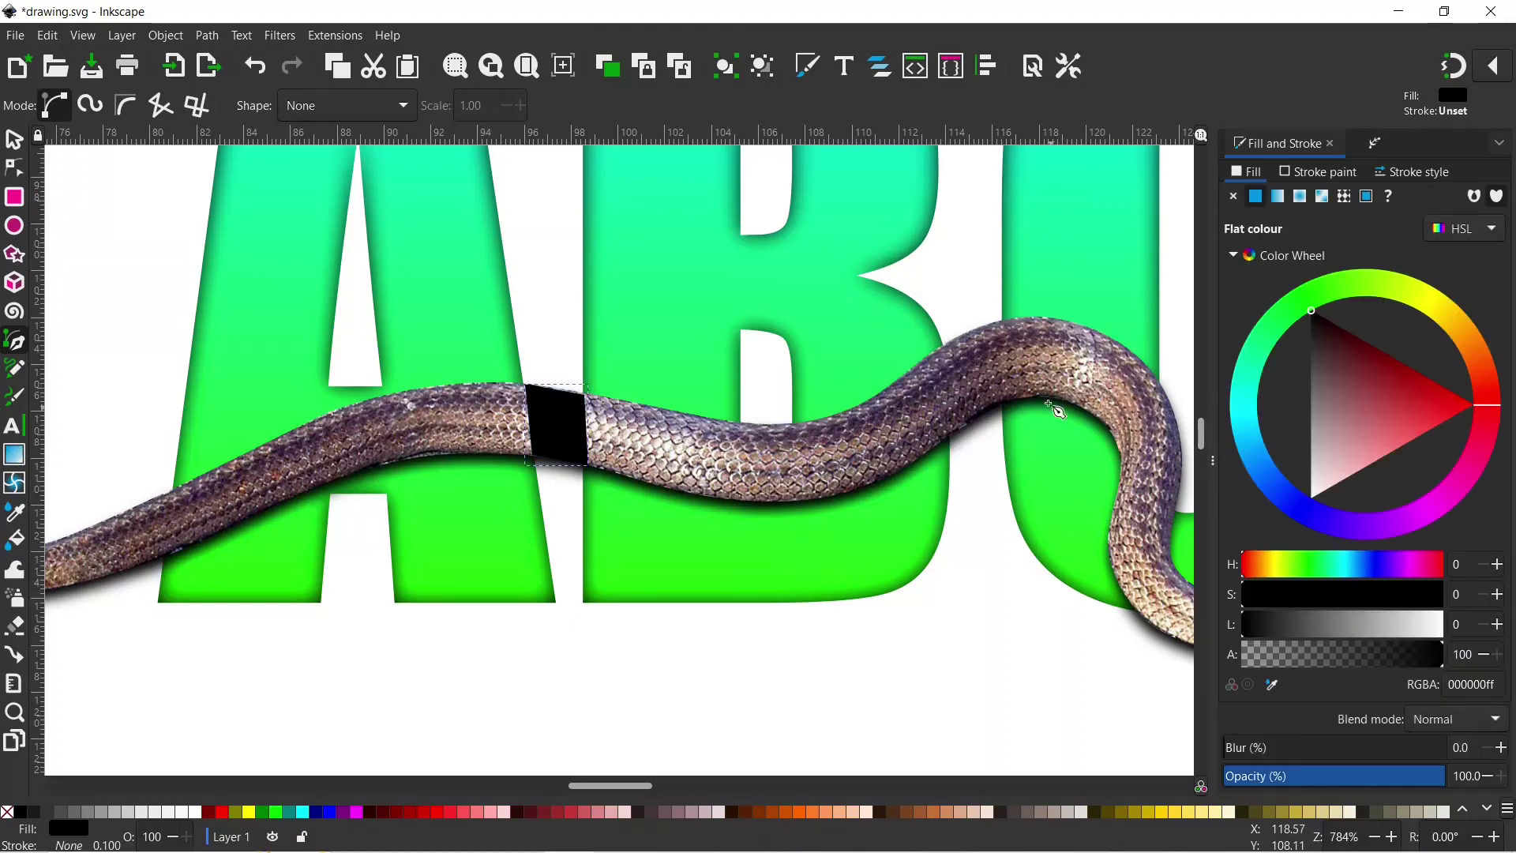
Step: Draw a closed four-cornered patch about 2.8 × 5.1 mm over the snake in the gap between B and C
{"action": "left_click", "coordinate": [947, 348]}
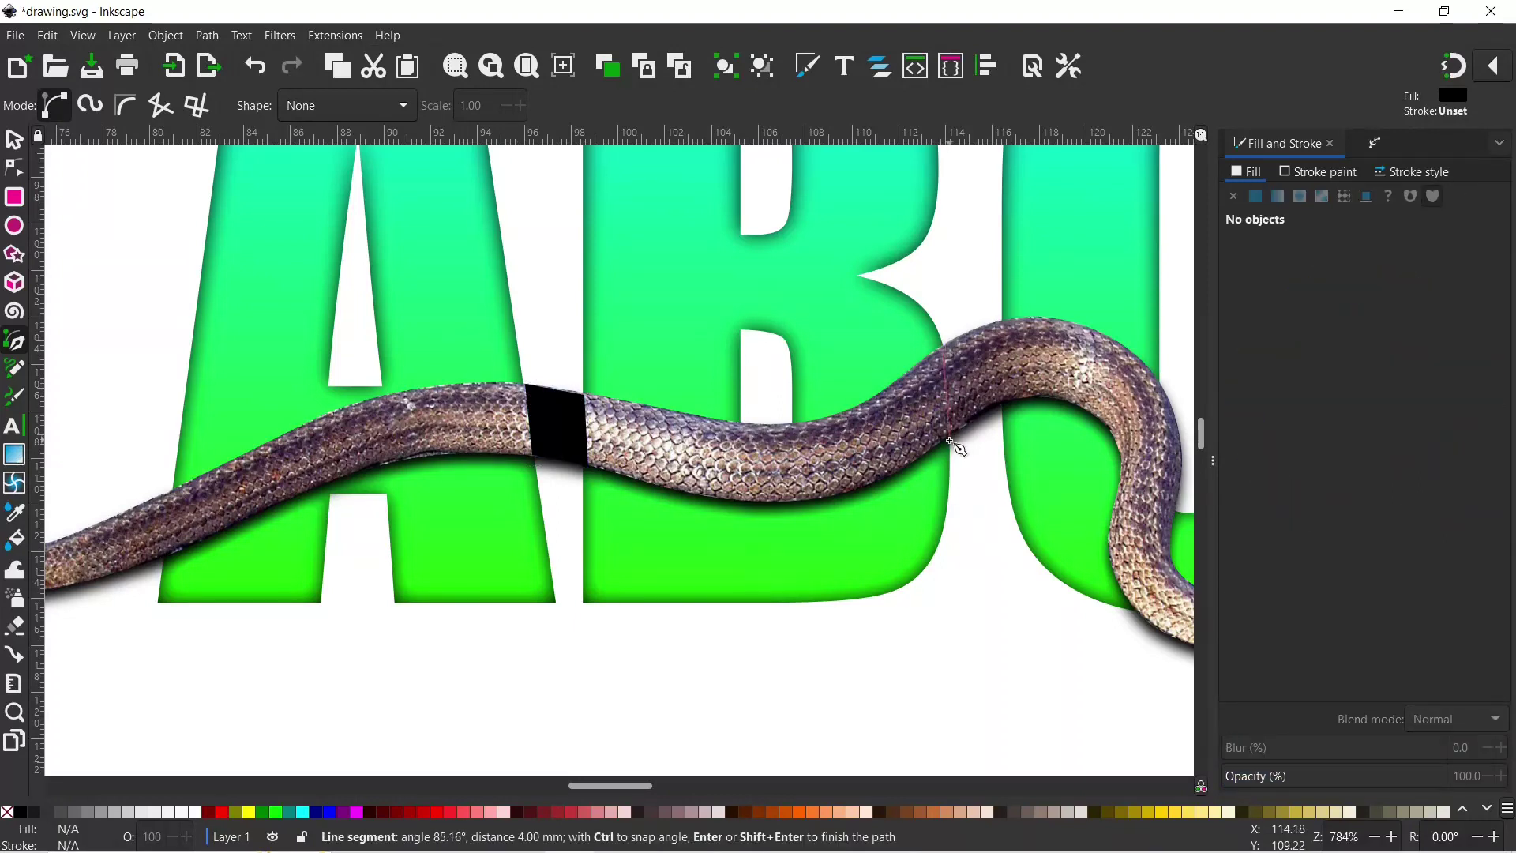
{"action": "left_click", "coordinate": [951, 439]}
{"action": "left_click", "coordinate": [1005, 405]}
{"action": "left_click", "coordinate": [1003, 323]}
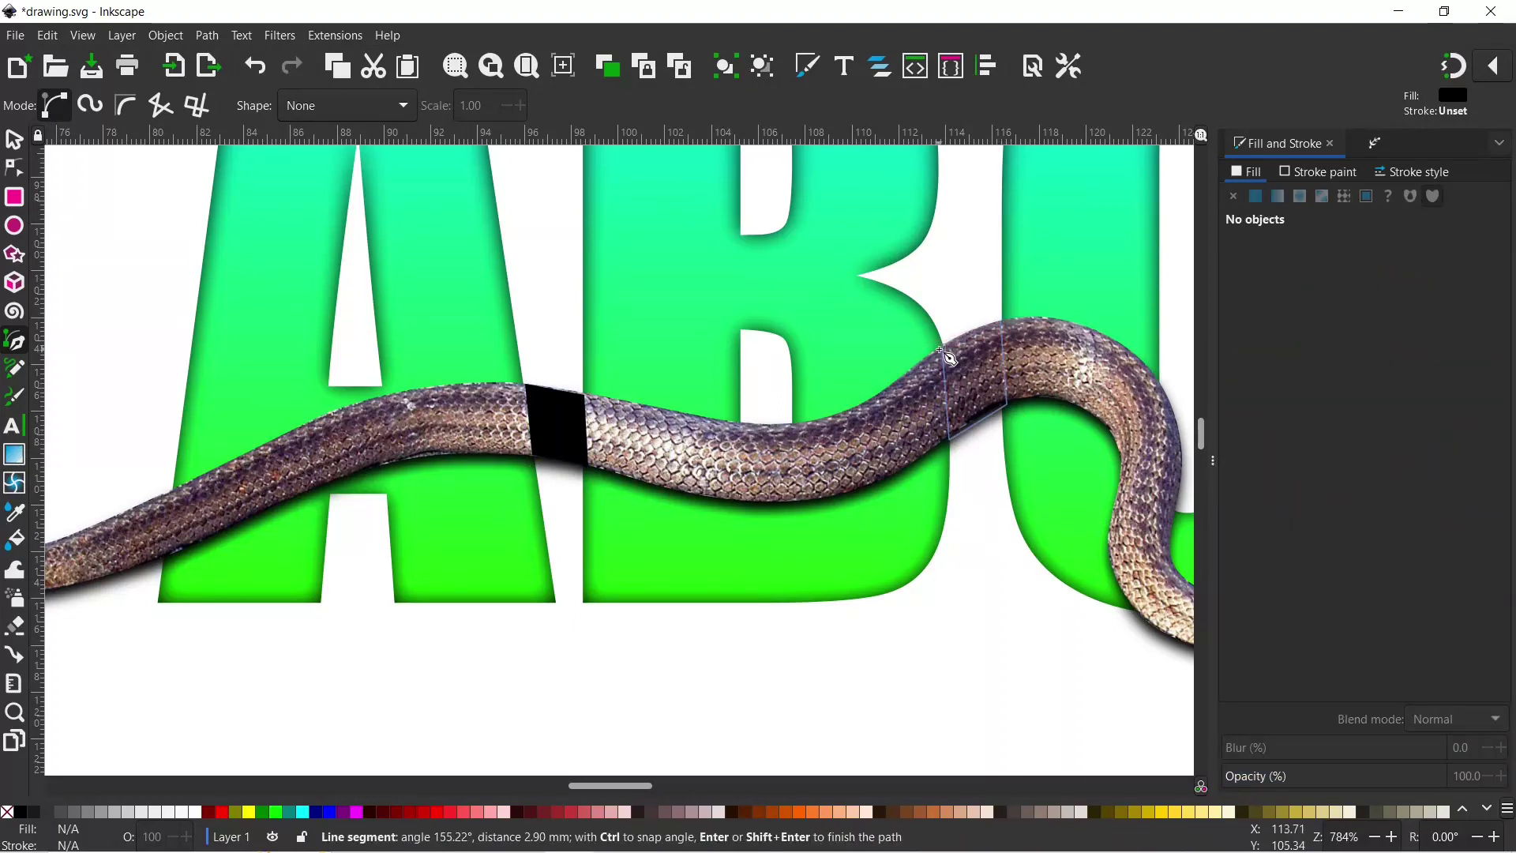
{"action": "left_click", "coordinate": [946, 348]}
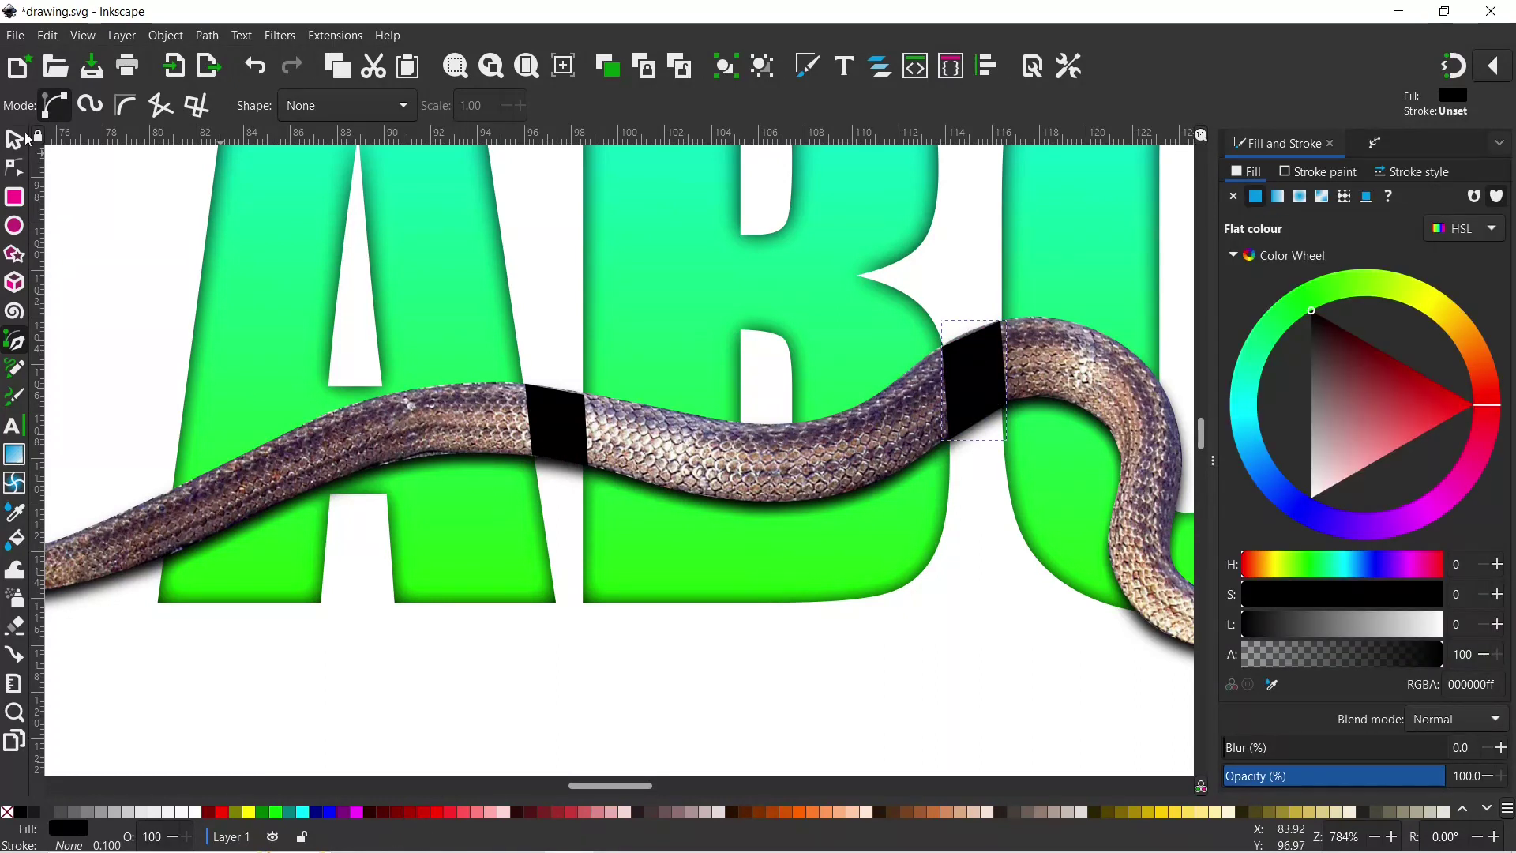
Step: Blur the patch between B and C to 48.6% and the patch between A and B to 49.7%
{"action": "key", "text": "s"}
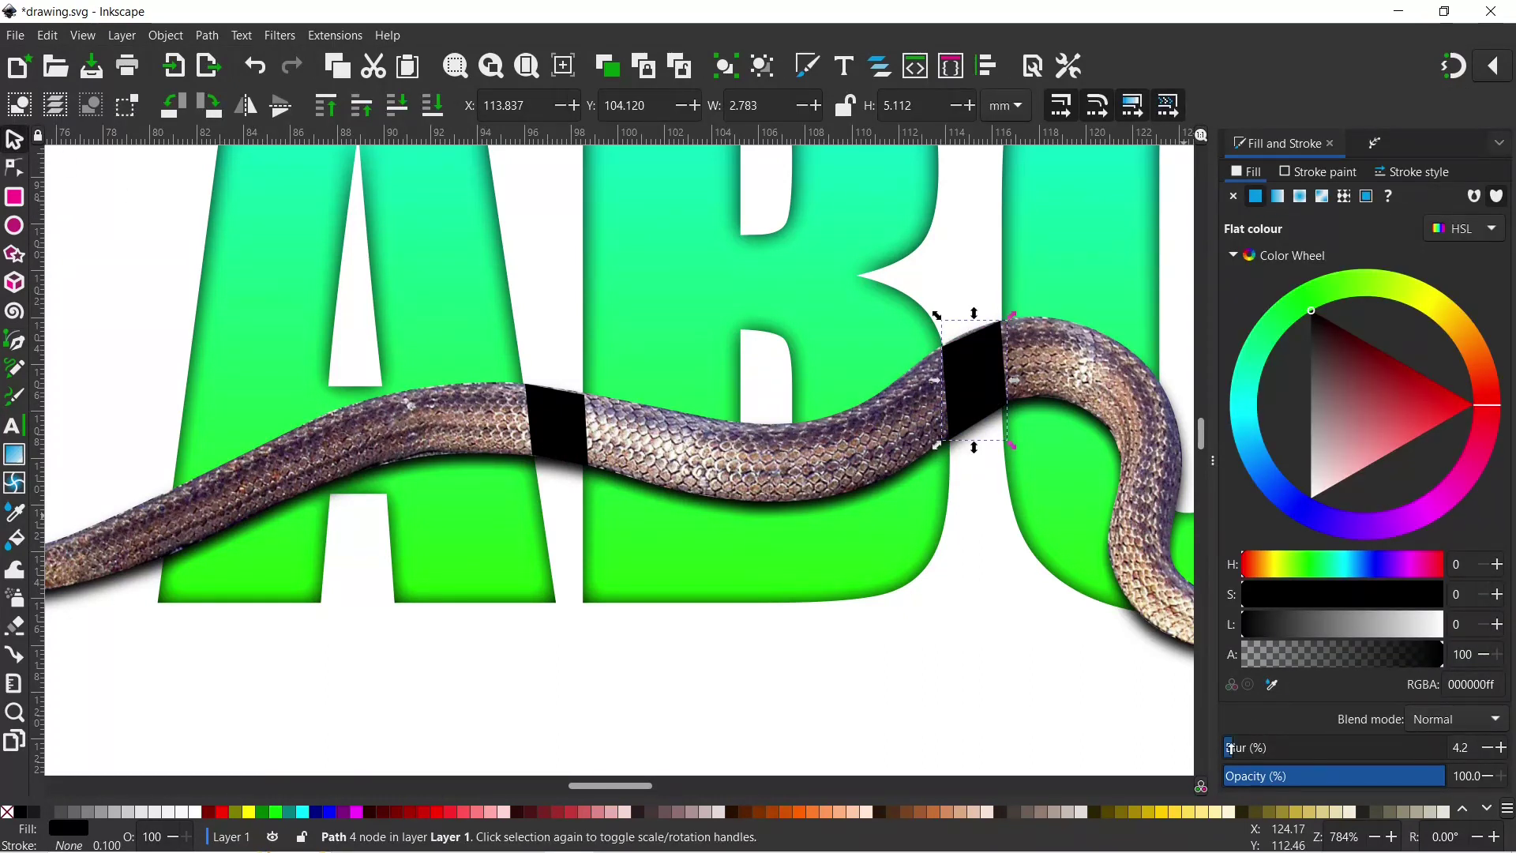
{"action": "left_click_drag", "start_coordinate": [1231, 748], "coordinate": [1335, 734]}
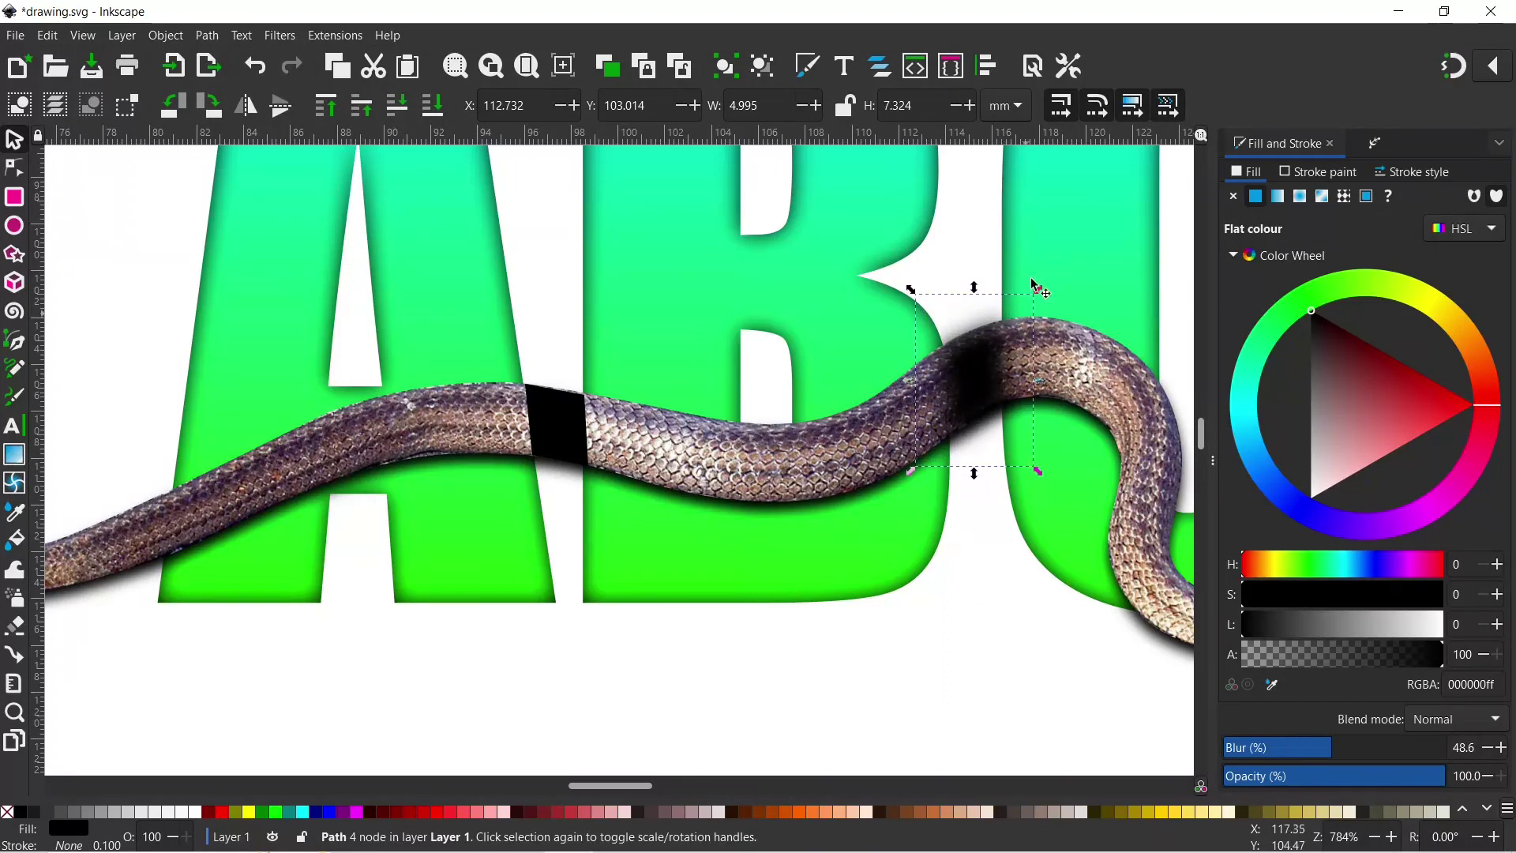
{"action": "left_click", "coordinate": [562, 435]}
{"action": "left_click_drag", "start_coordinate": [1289, 753], "coordinate": [1334, 746]}
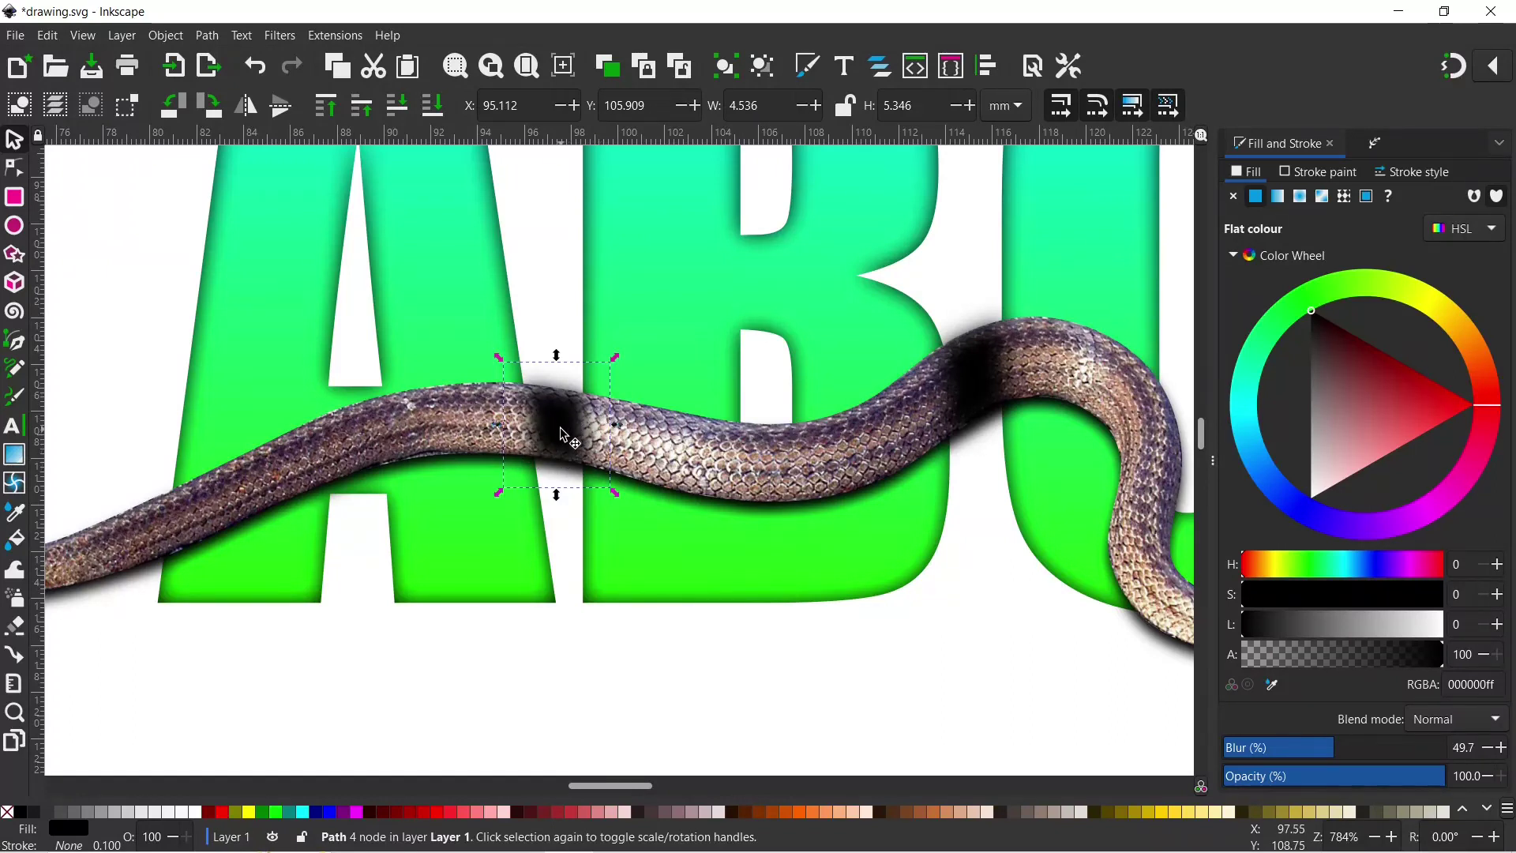
Step: Enlarge the blurred patch between A and B to about 5.1 × 6.0 mm and group both patches with the snake
{"action": "key", "text": "shift"}
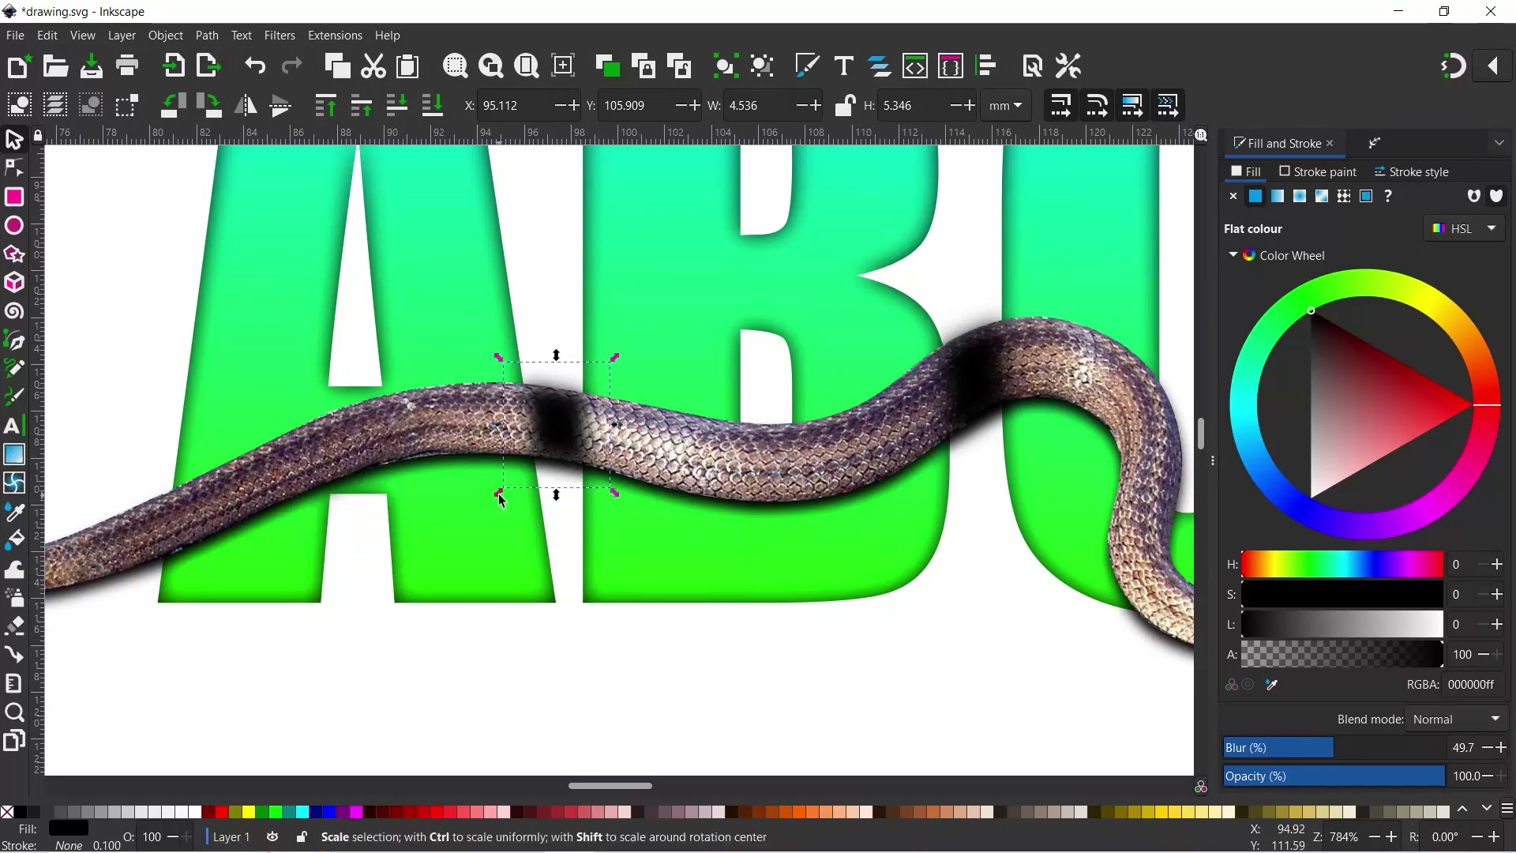
{"action": "left_click_drag", "start_coordinate": [498, 495], "coordinate": [495, 509]}
{"action": "left_click_drag", "start_coordinate": [494, 509], "coordinate": [494, 508]}
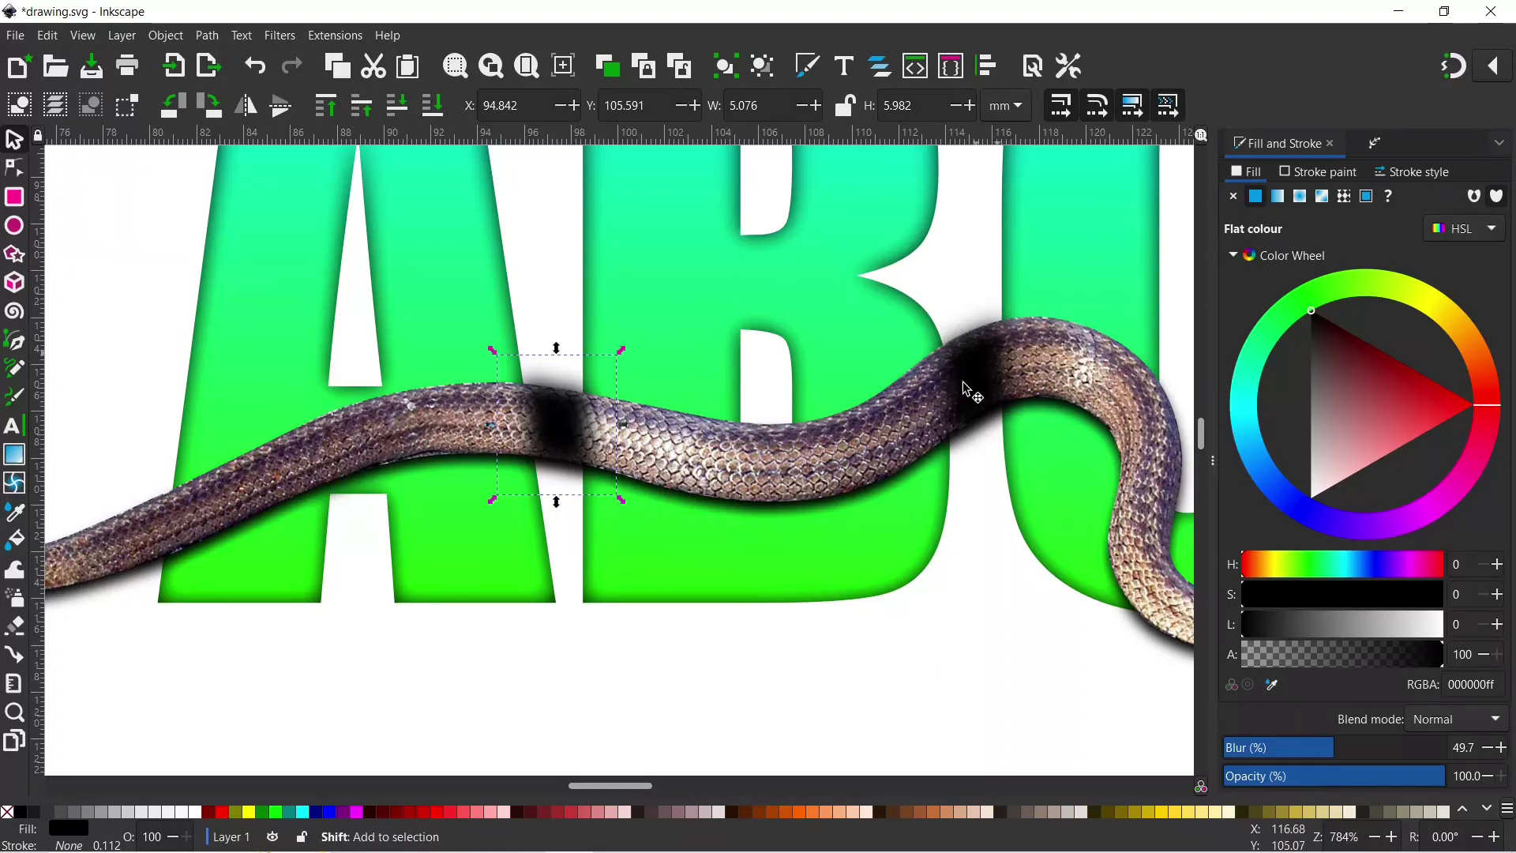
{"action": "left_click", "coordinate": [987, 383], "text": "shift"}
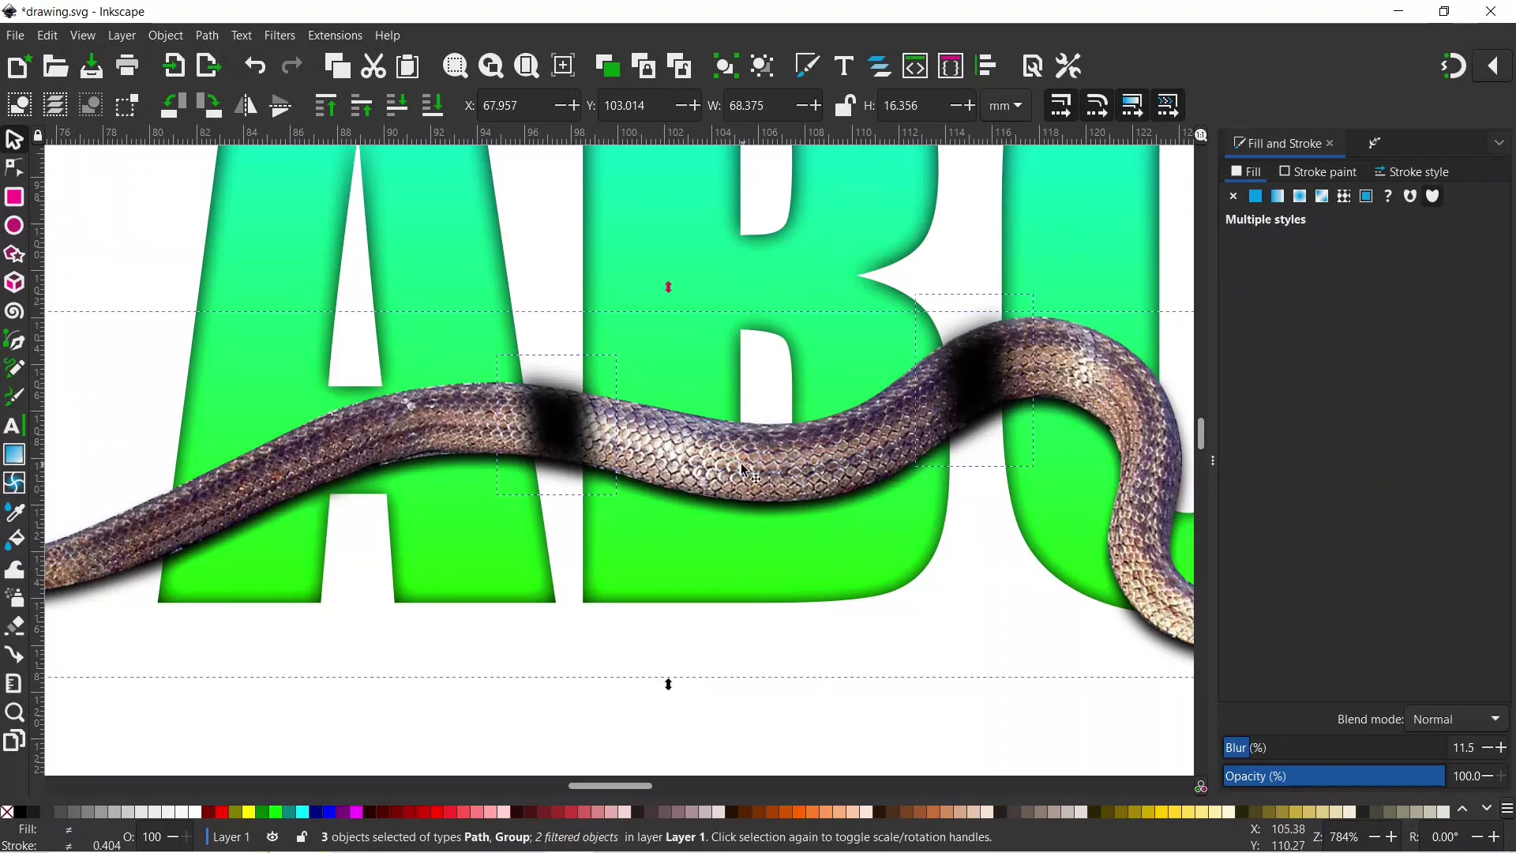
{"action": "left_click", "coordinate": [728, 72]}
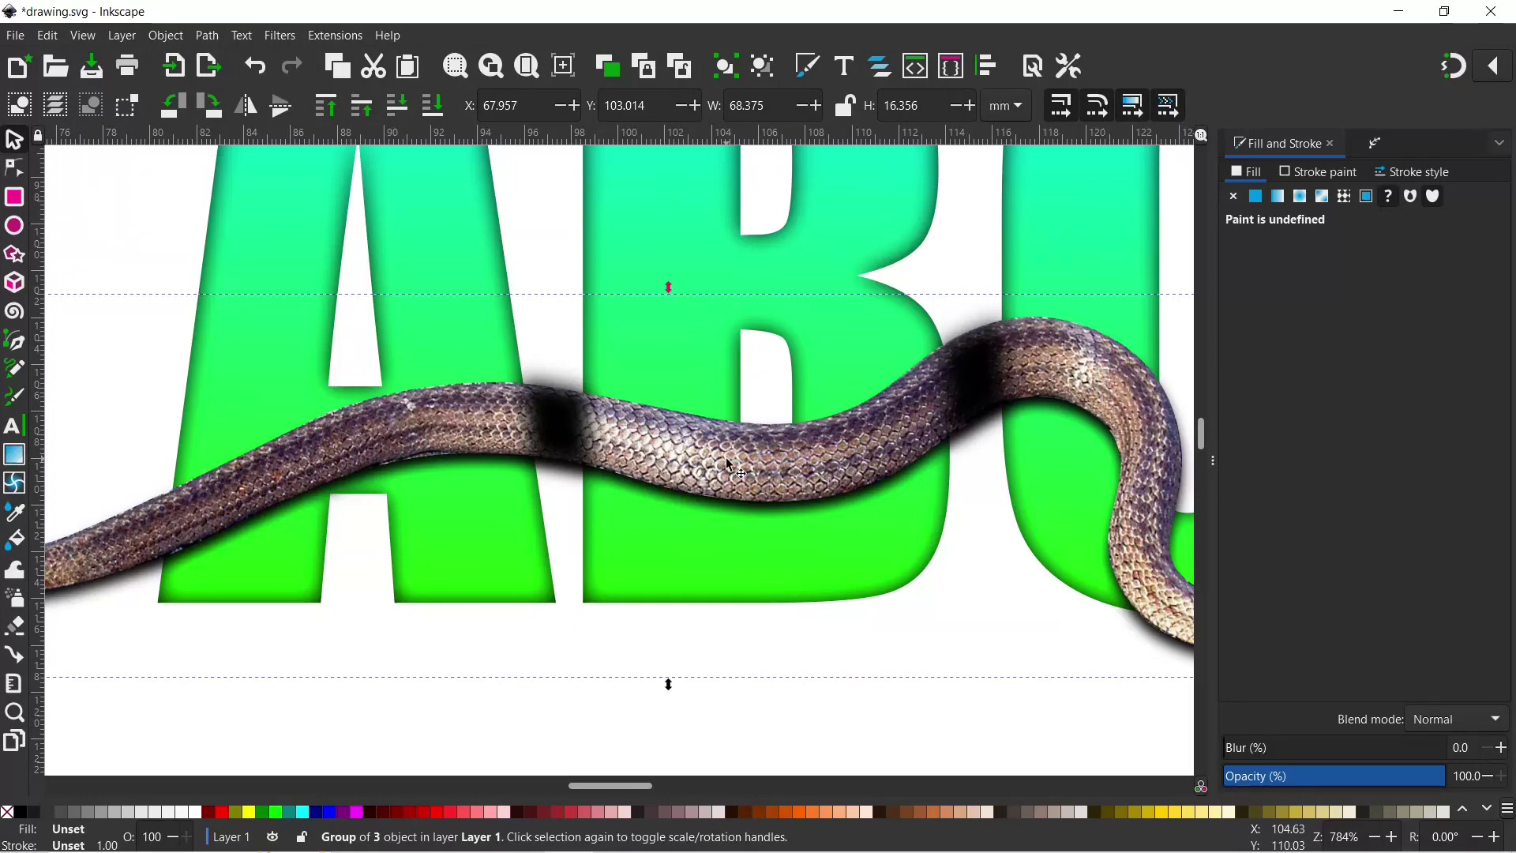
Step: Duplicate the gradient ABC text and raise the copy above the snake group
{"action": "key", "text": "minus"}
{"action": "key", "text": "minus"}
{"action": "key", "text": "minus"}
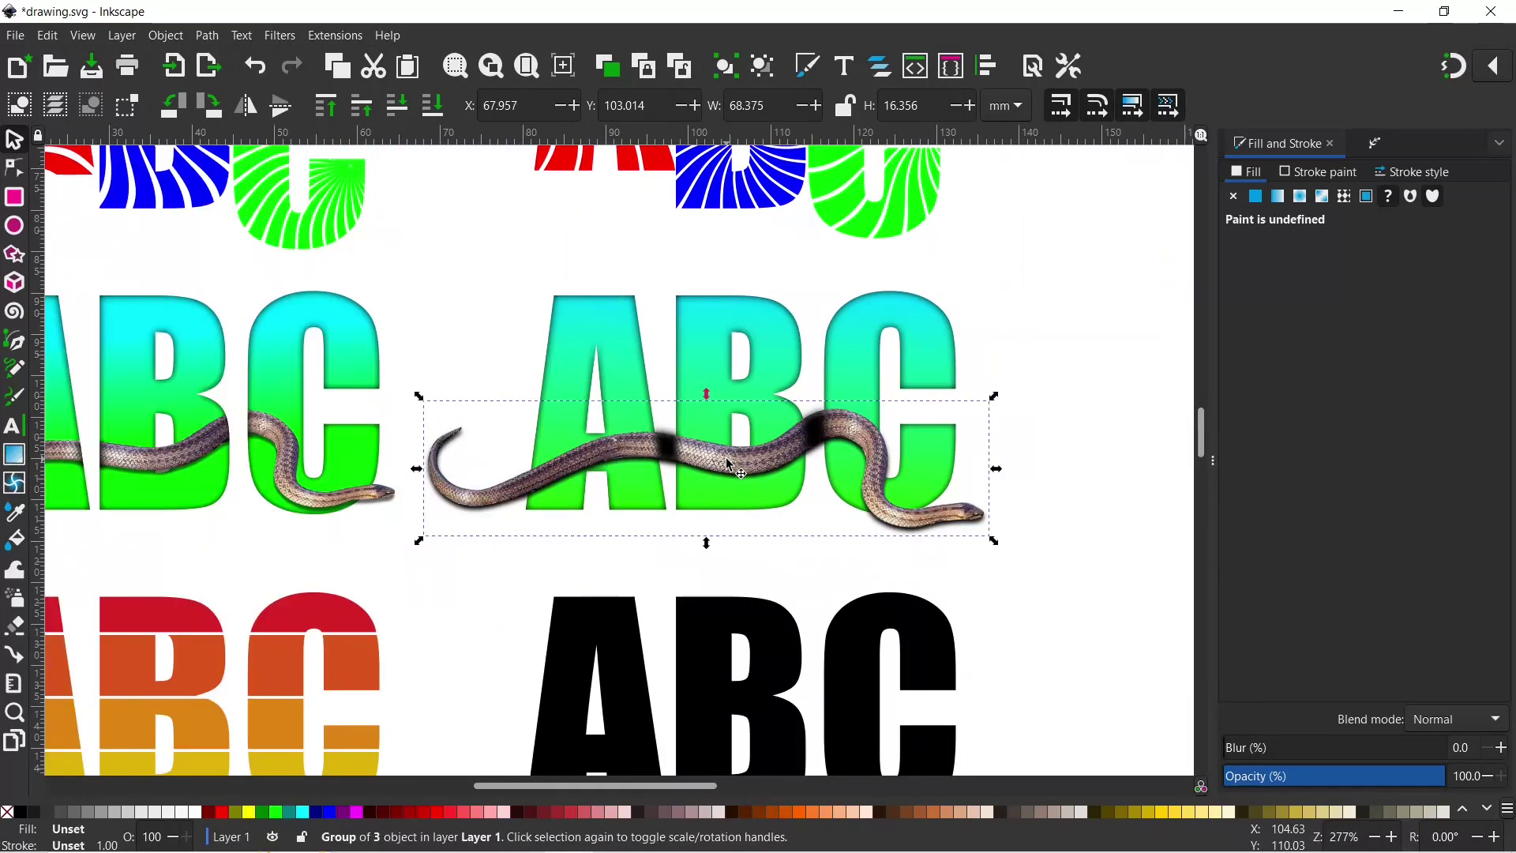
{"action": "left_click", "coordinate": [611, 327]}
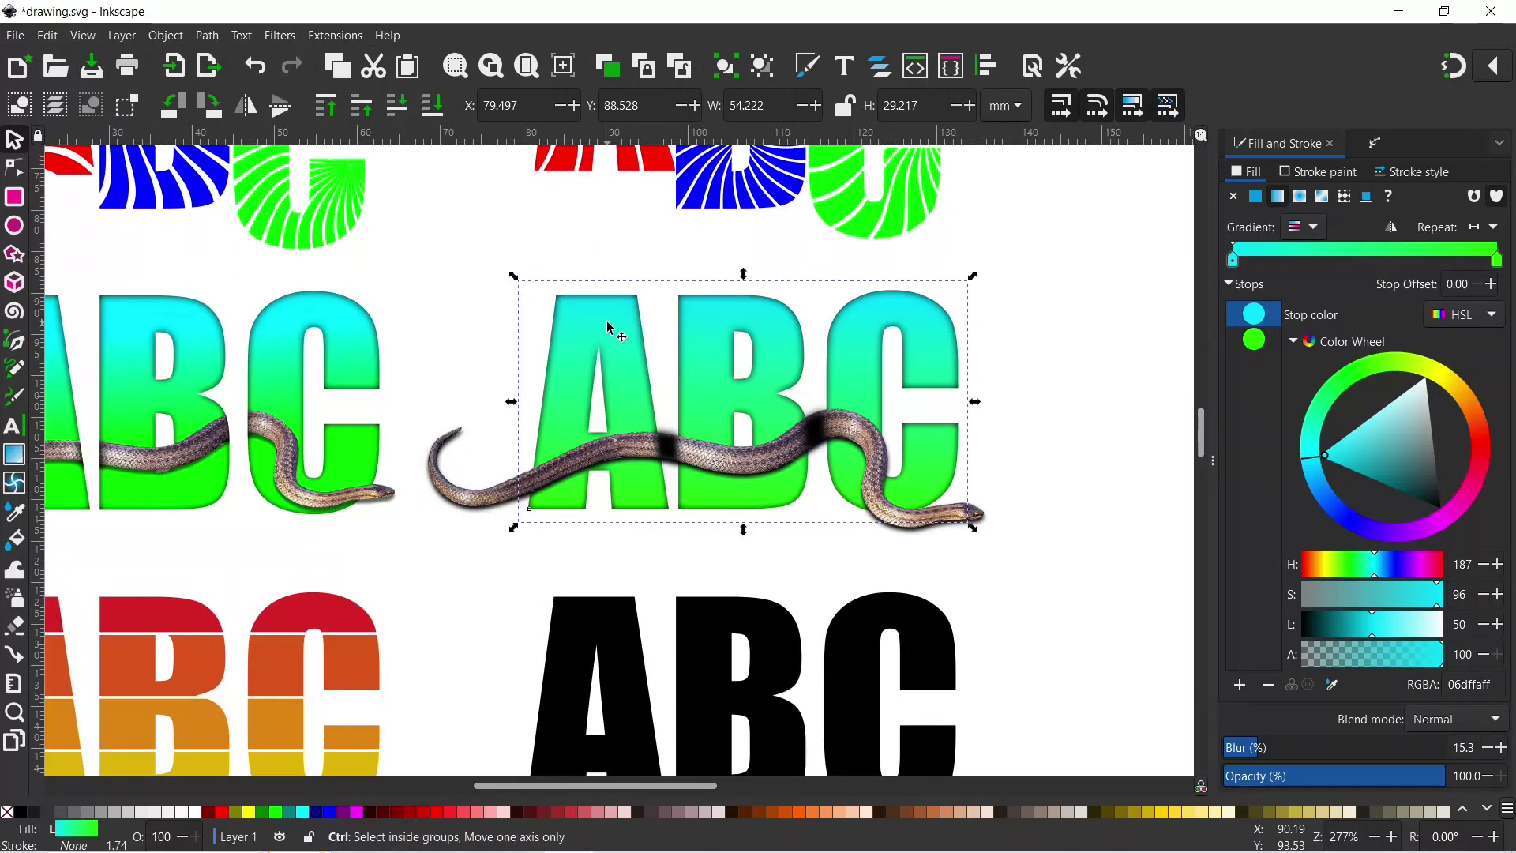
{"action": "key", "text": "Page_Up"}
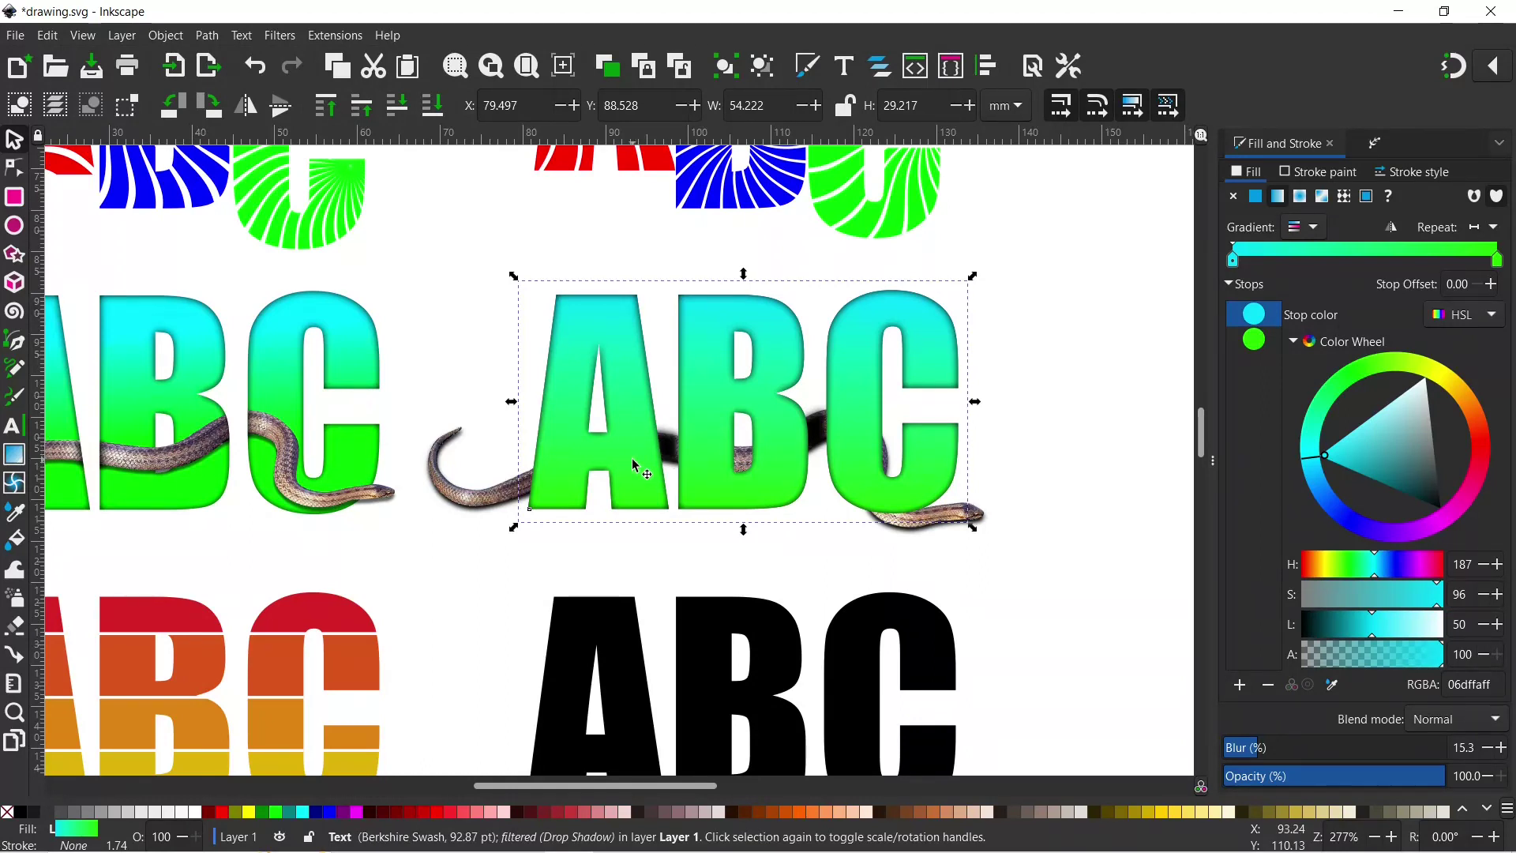
Step: Try clipping the snake group with the raised ABC text copy, and undo the clip
{"action": "key", "text": "shift"}
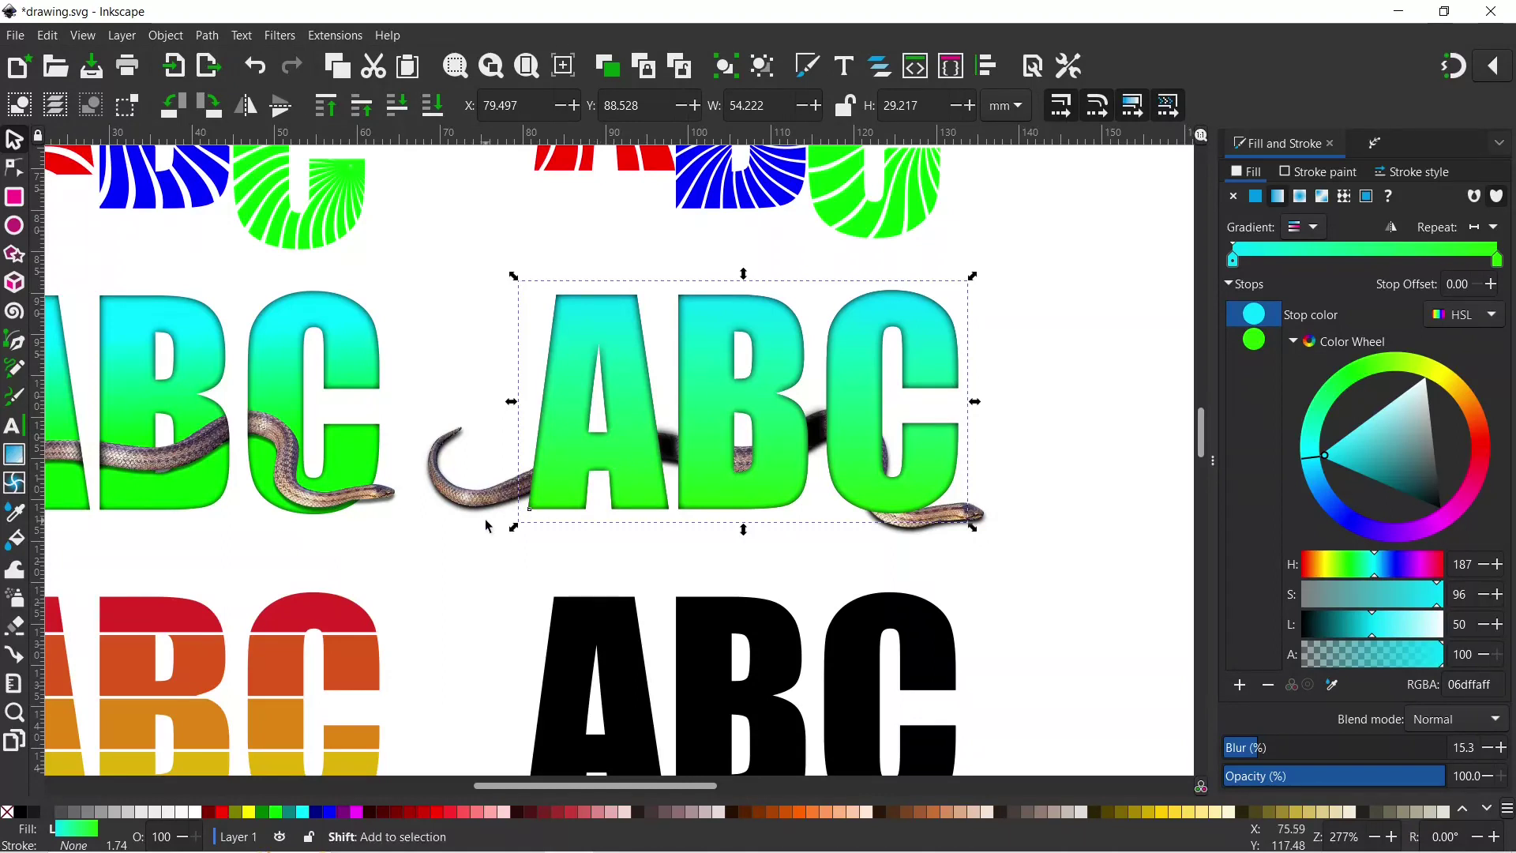
{"action": "left_click", "coordinate": [494, 509], "text": "shift"}
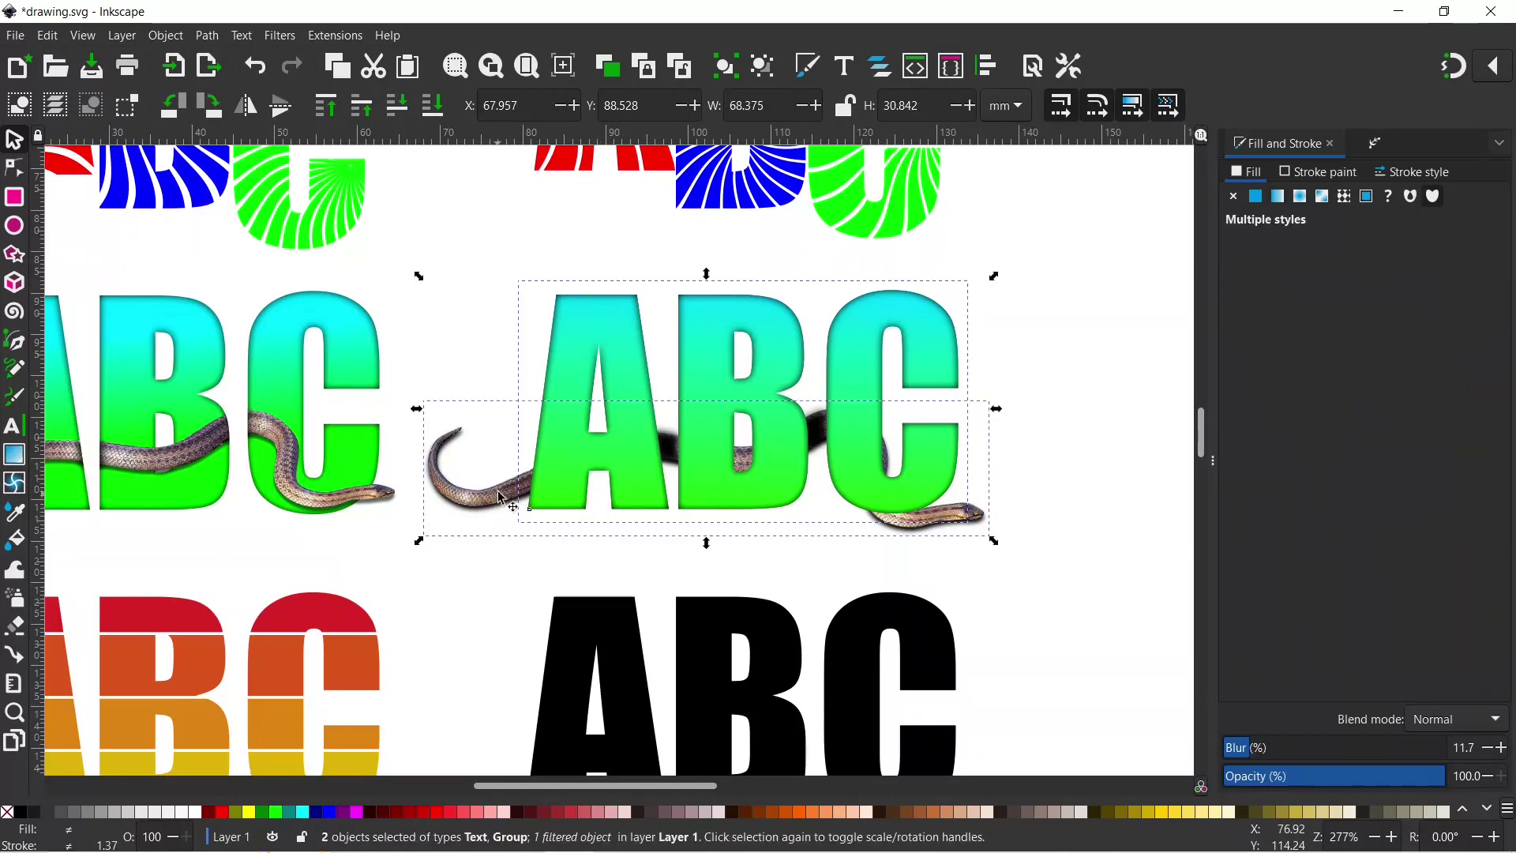
{"action": "left_click", "coordinate": [167, 36]}
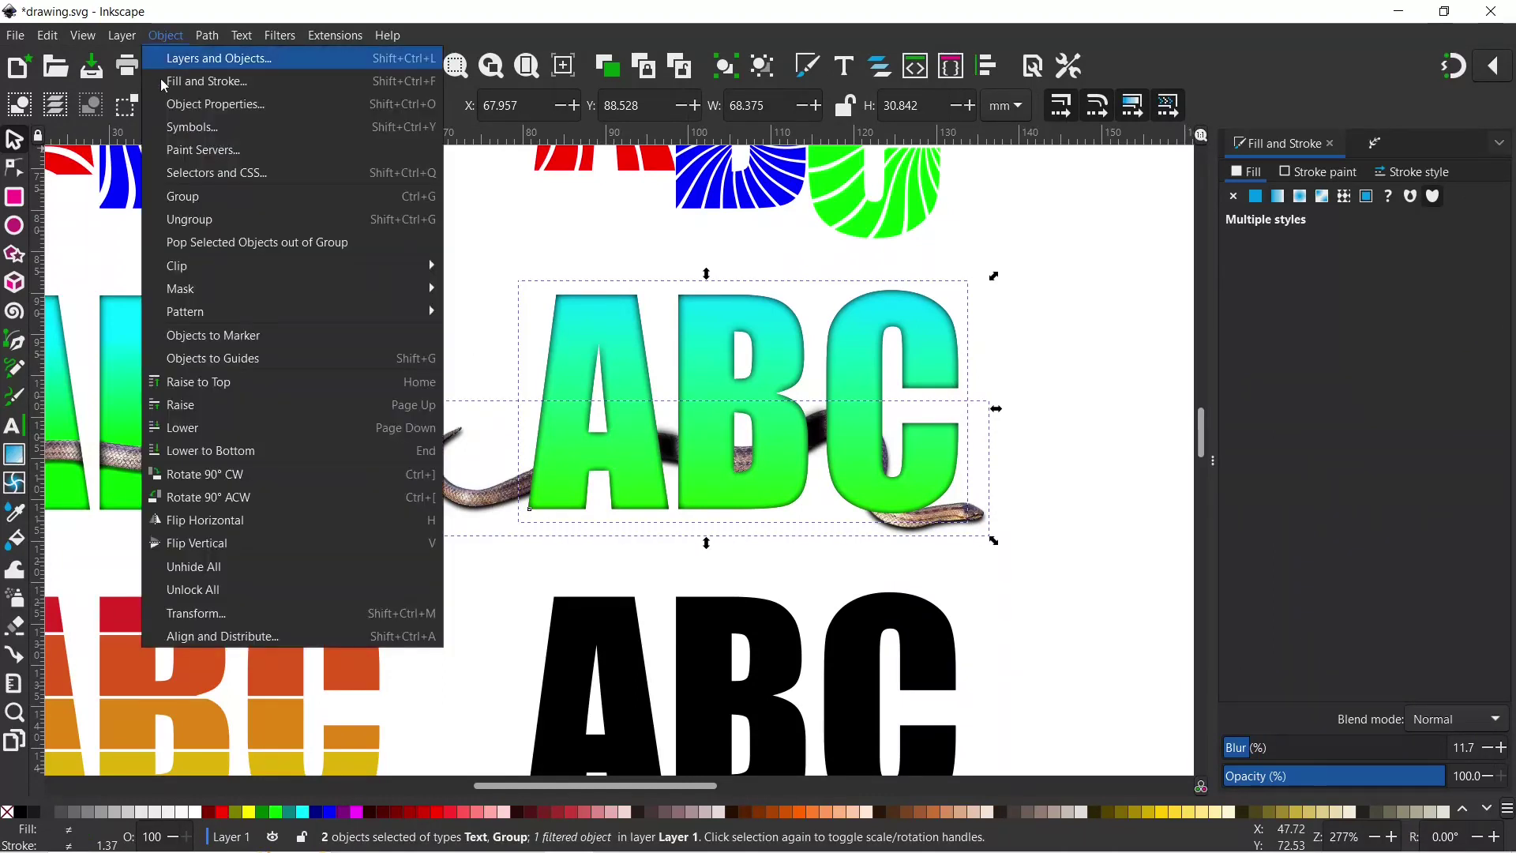
{"action": "mouse_move", "coordinate": [281, 267]}
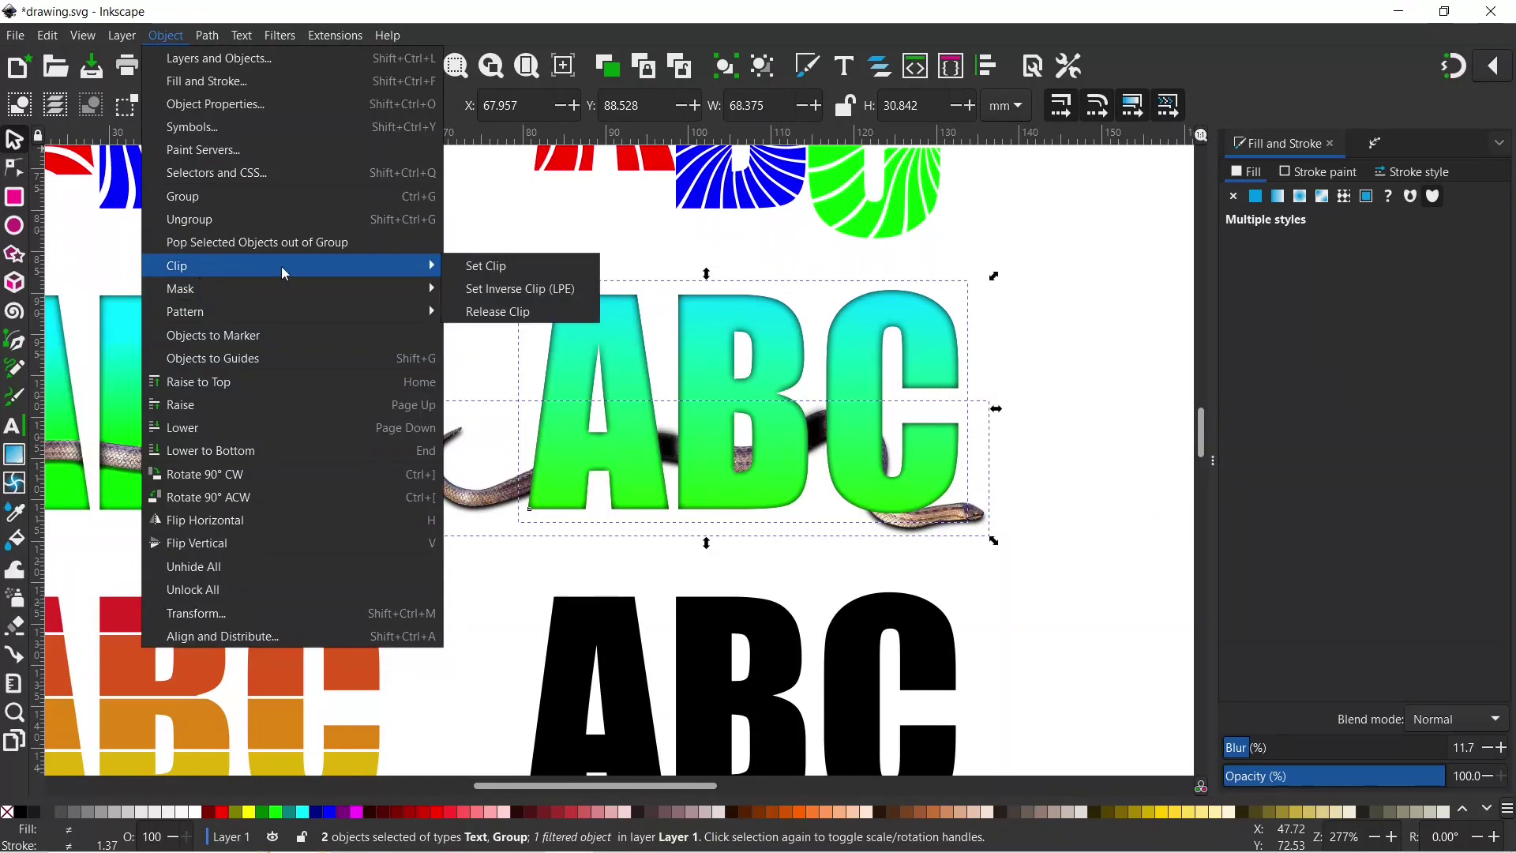
{"action": "left_click", "coordinate": [485, 265]}
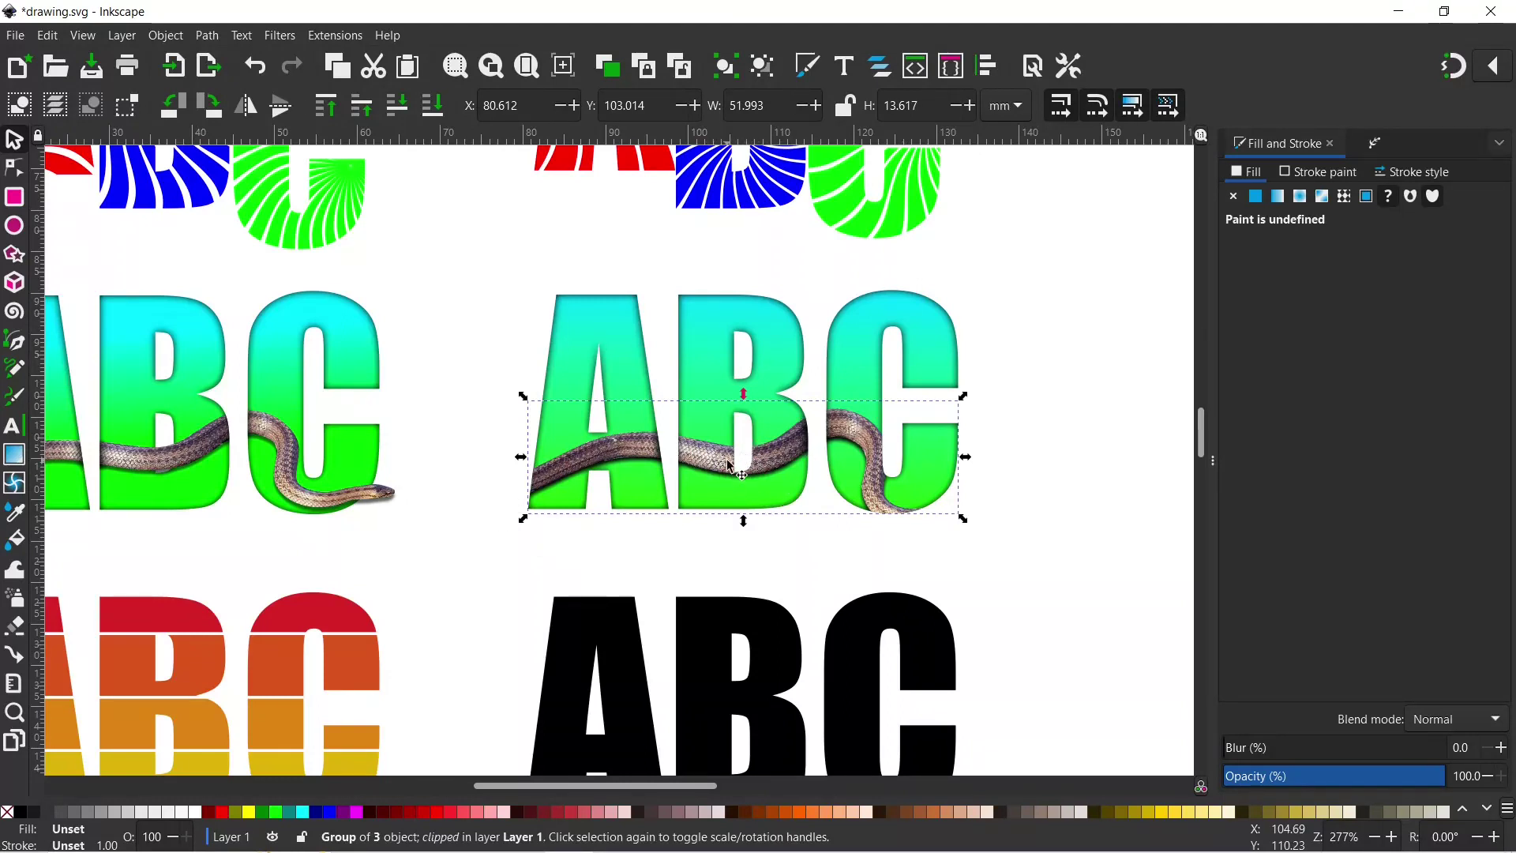
{"action": "key", "text": "ctrl+z"}
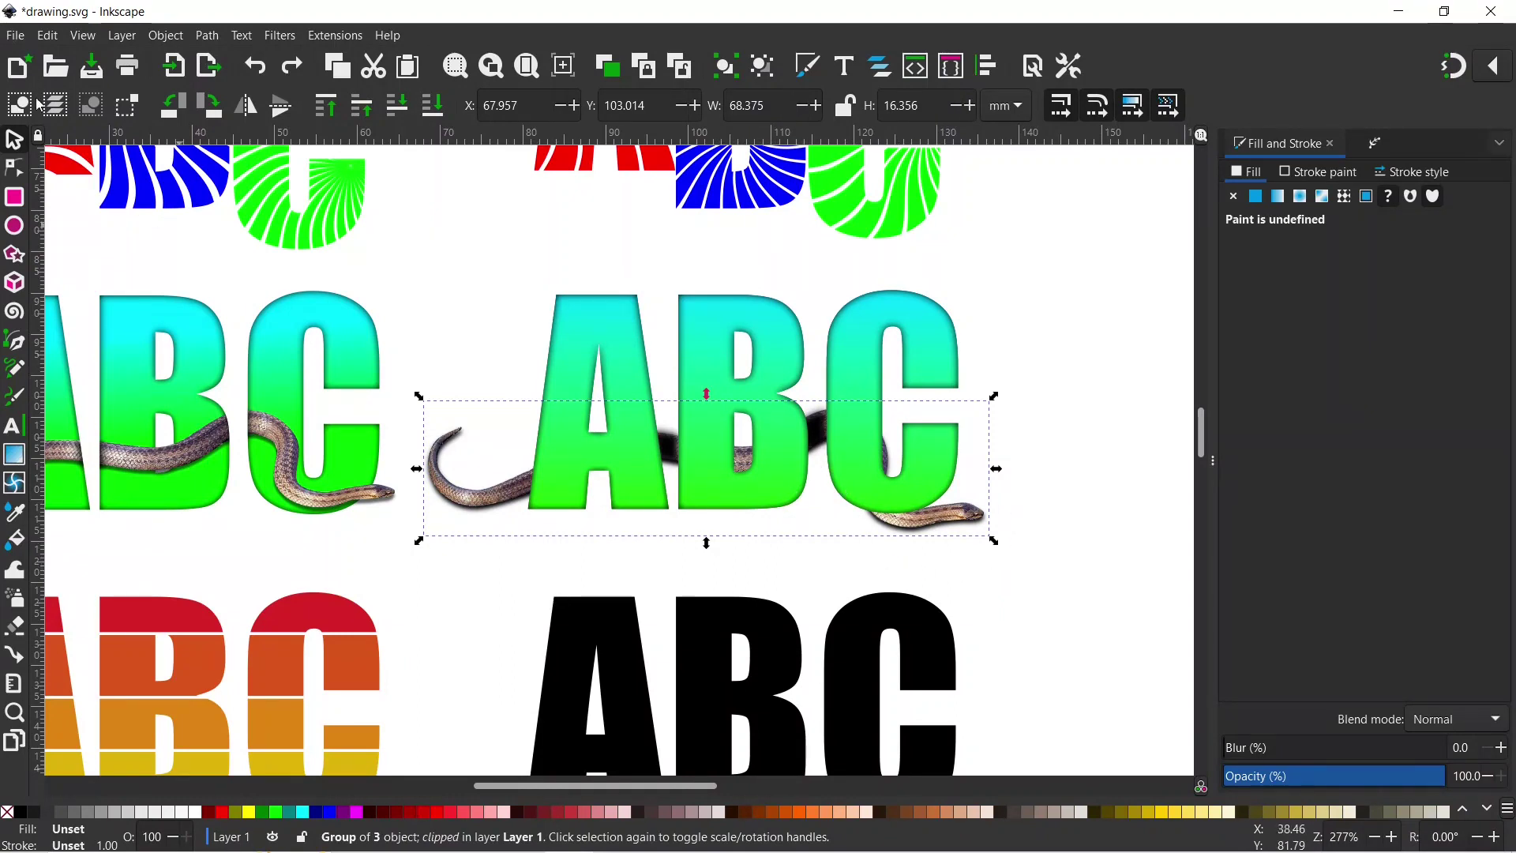
Step: Draw rectangles over the snake's tail (about 19.5 × 12.5 mm), the B's lower opening, and the snake's head (about 18.5 × 6.5 mm)
{"action": "left_click", "coordinate": [15, 199]}
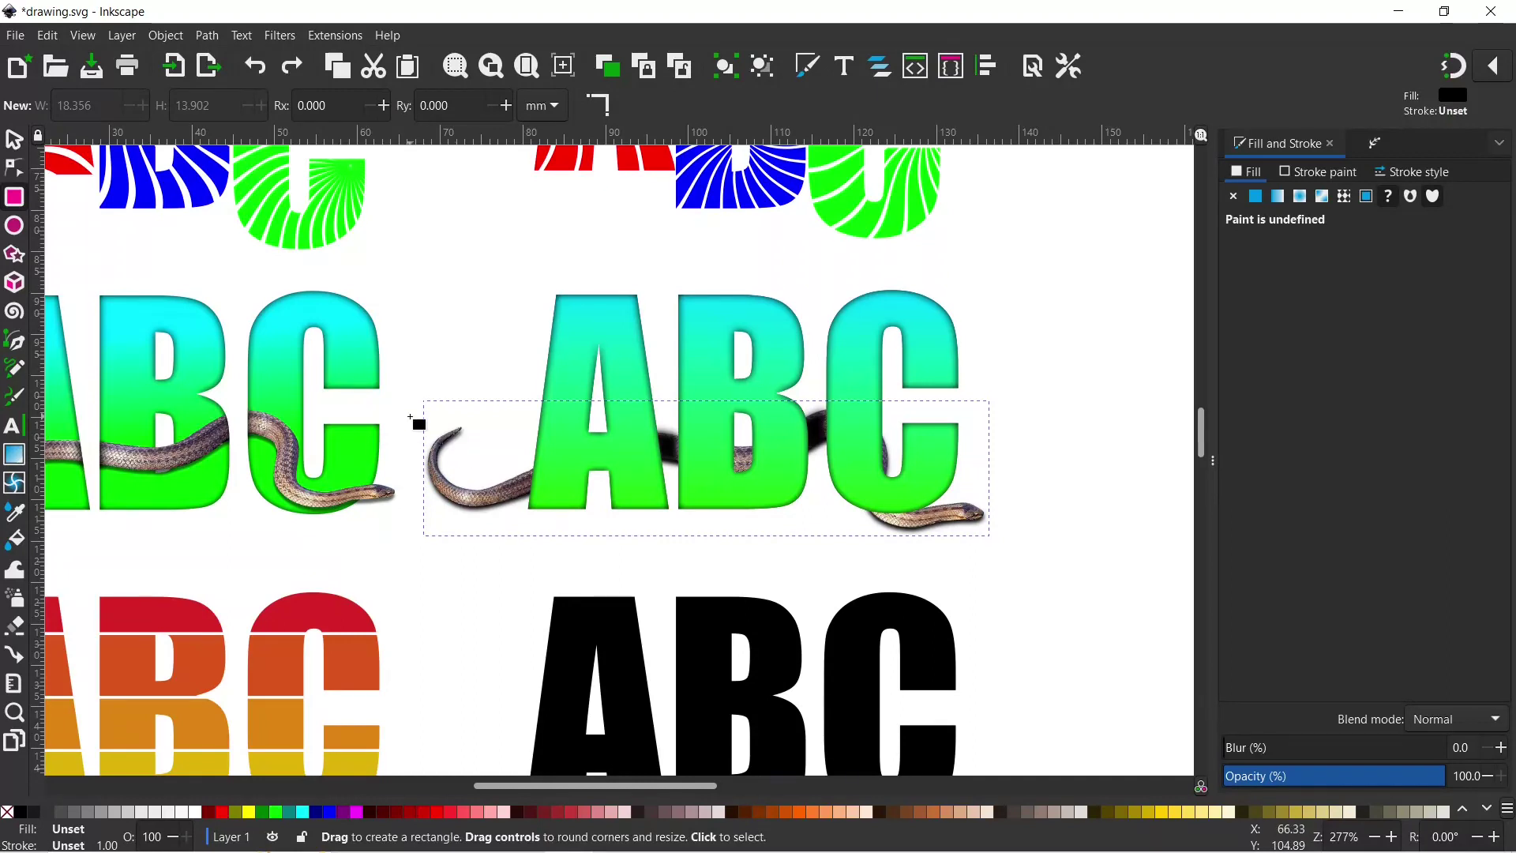
{"action": "mouse_move", "coordinate": [405, 412]}
{"action": "left_mouse_down"}
{"action": "mouse_move", "coordinate": [467, 514]}
{"action": "mouse_move", "coordinate": [567, 514]}
{"action": "left_mouse_up"}
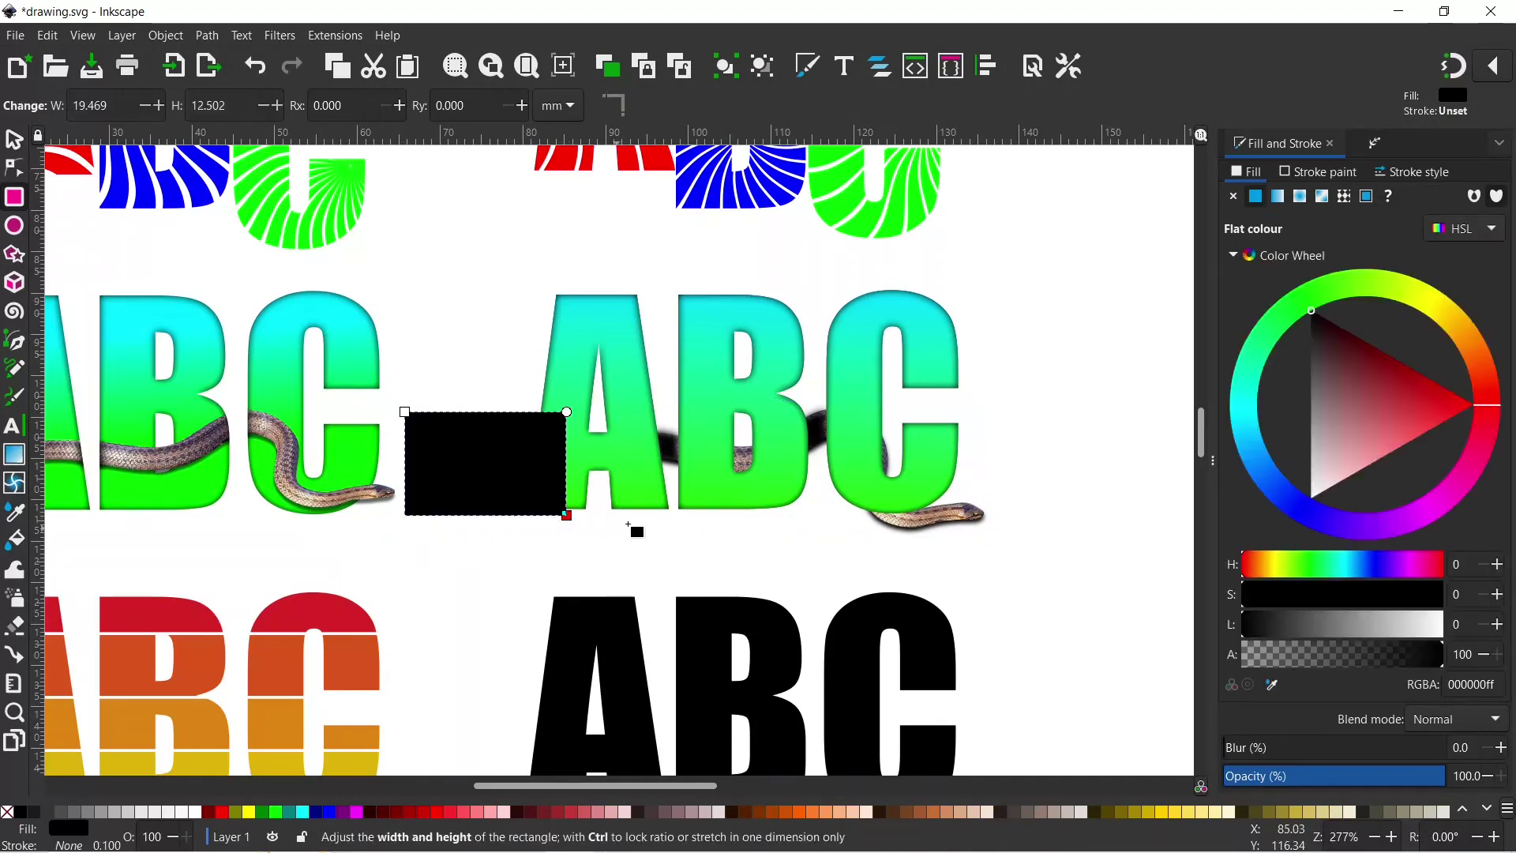
{"action": "left_click_drag", "start_coordinate": [721, 431], "coordinate": [1006, 544]}
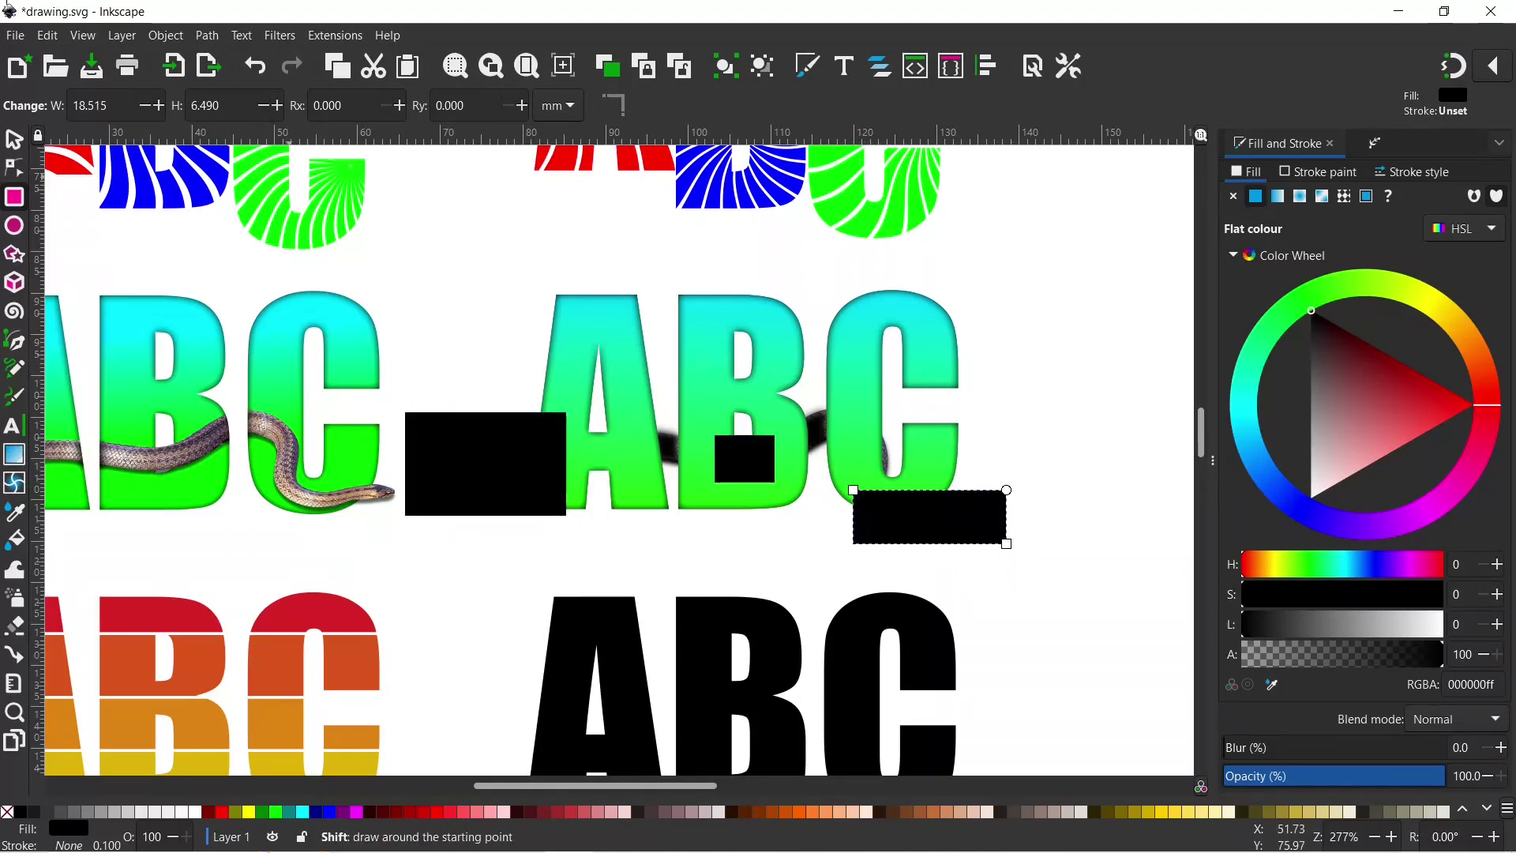
Step: Unite the three black rectangles with the raised ABC text copy into one path using Union
{"action": "left_click", "coordinate": [14, 140]}
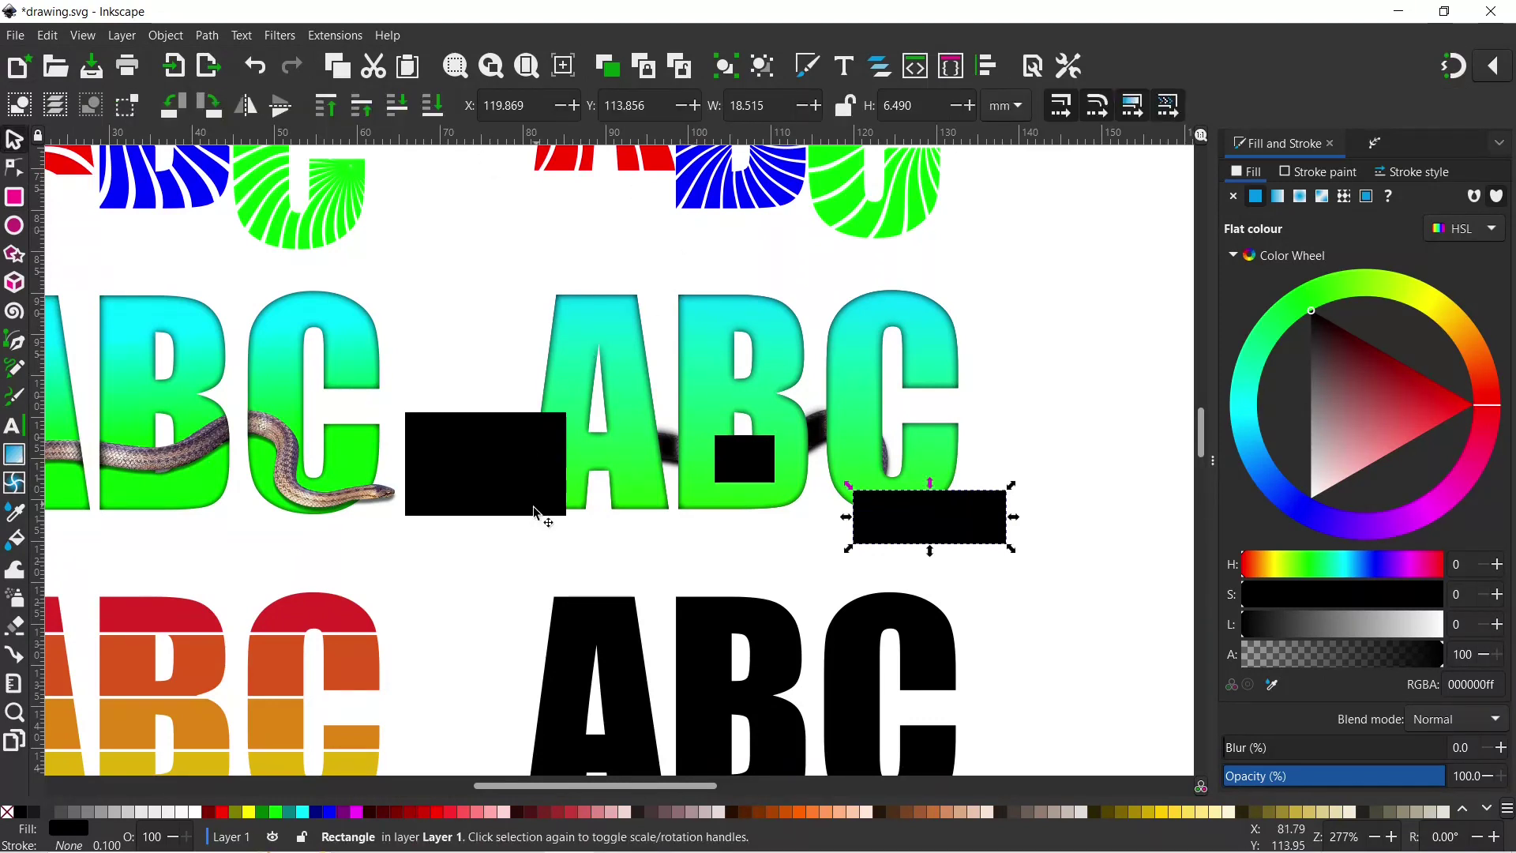
{"action": "left_click", "coordinate": [533, 474], "text": "shift"}
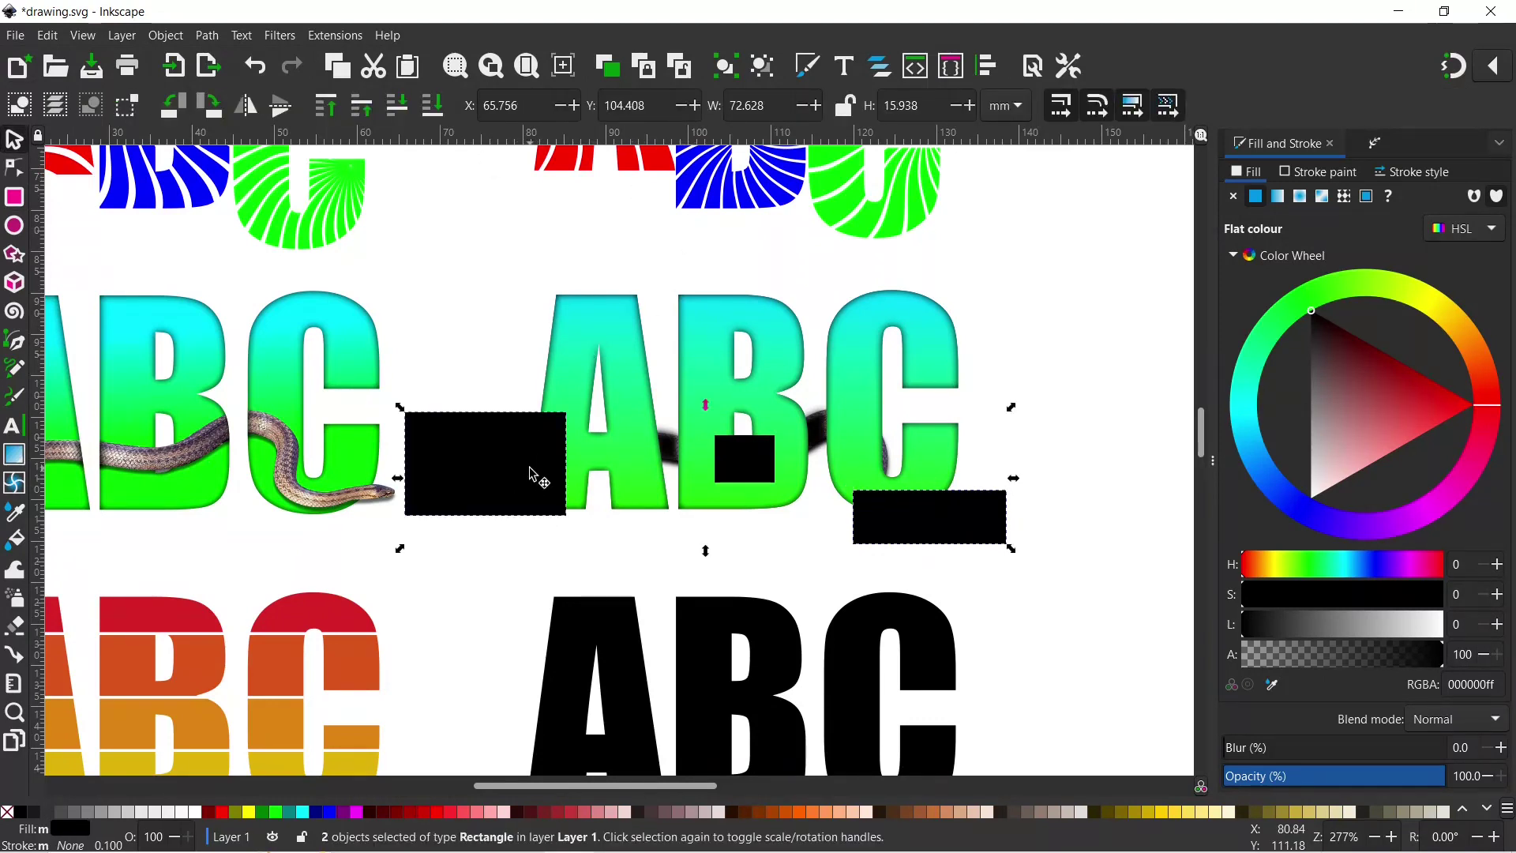
{"action": "left_click", "coordinate": [736, 464], "text": "shift"}
{"action": "left_click", "coordinate": [616, 333], "text": "shift"}
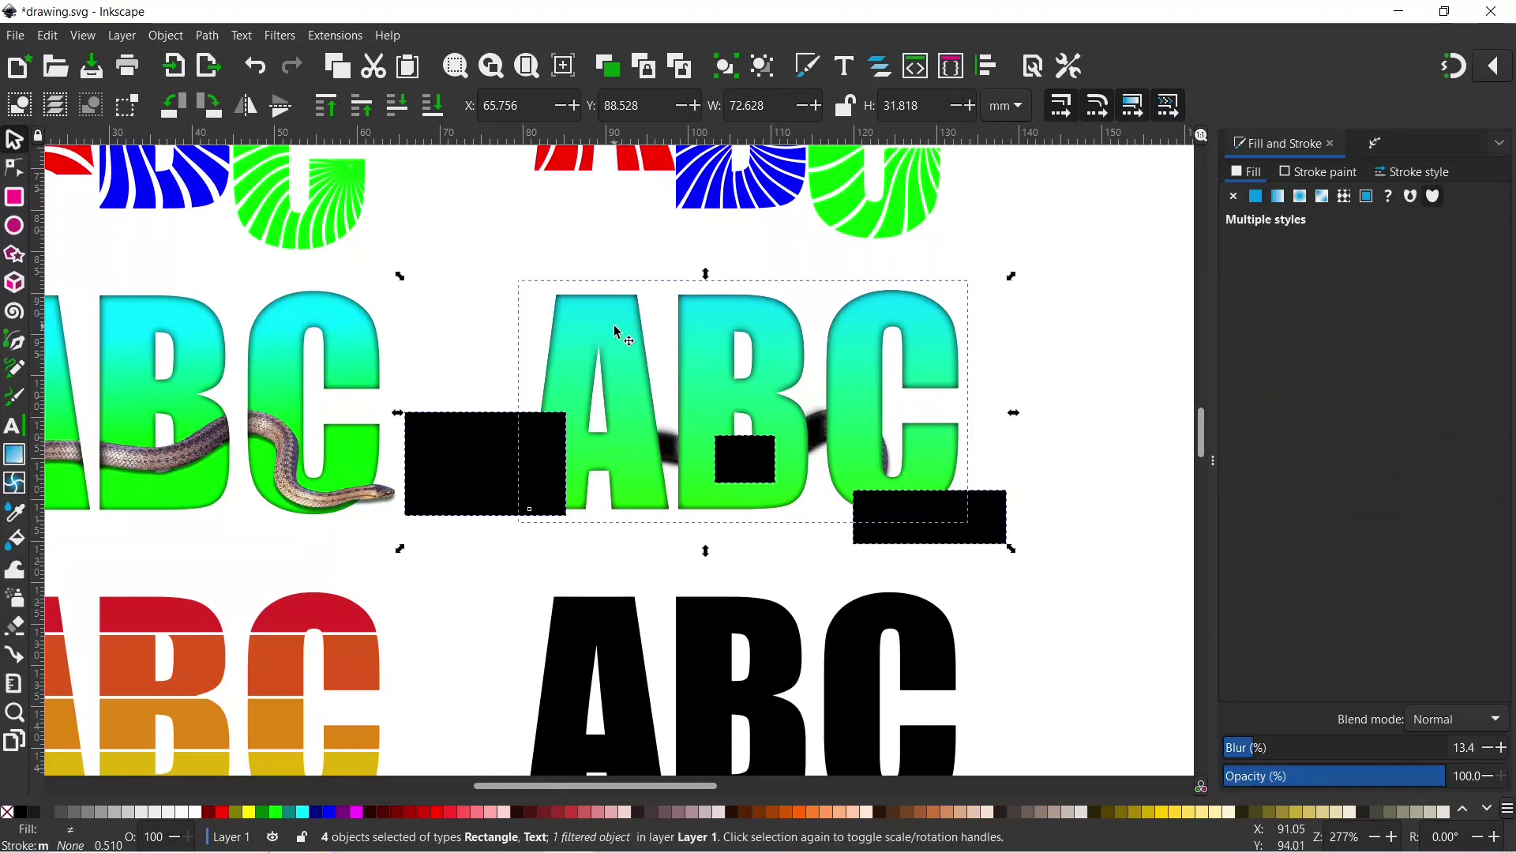
{"action": "left_click", "coordinate": [208, 35]}
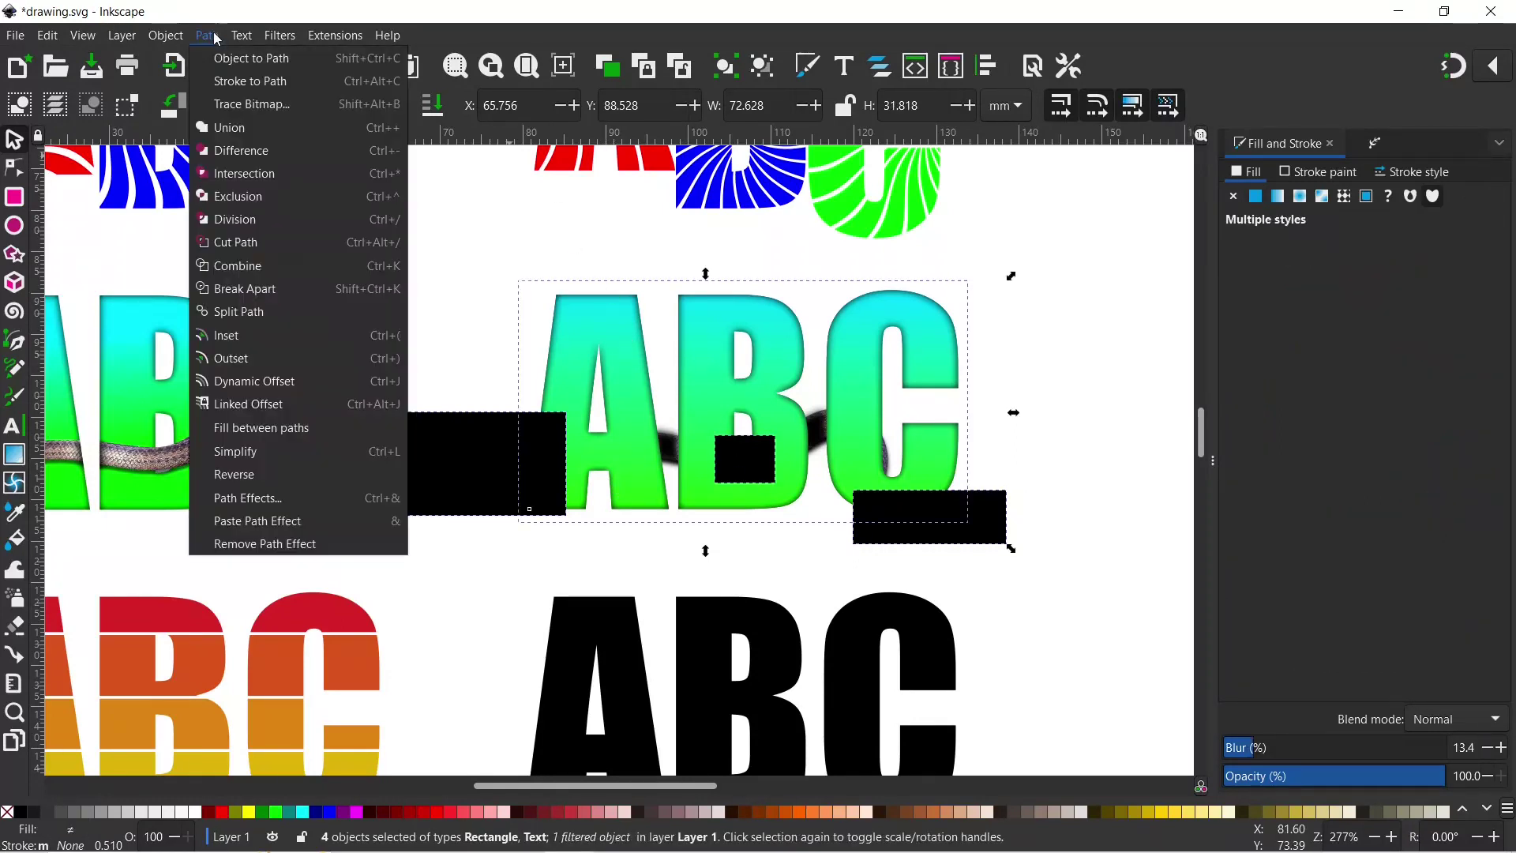
{"action": "left_click", "coordinate": [240, 136]}
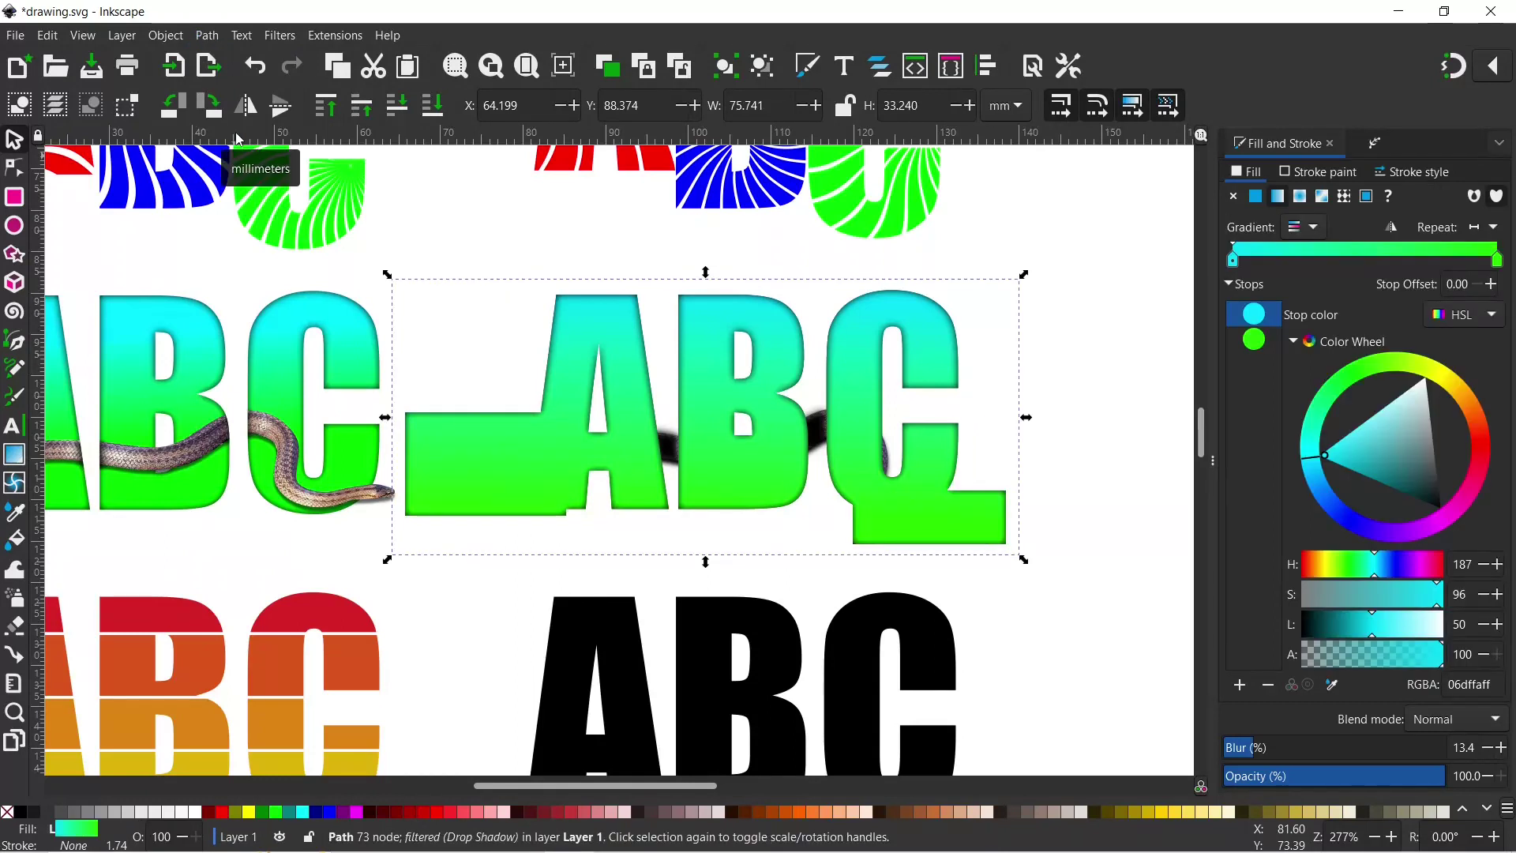
Step: Clip the snake group with the united path of letters and rectangles
{"action": "left_click", "coordinate": [750, 498], "text": "alt"}
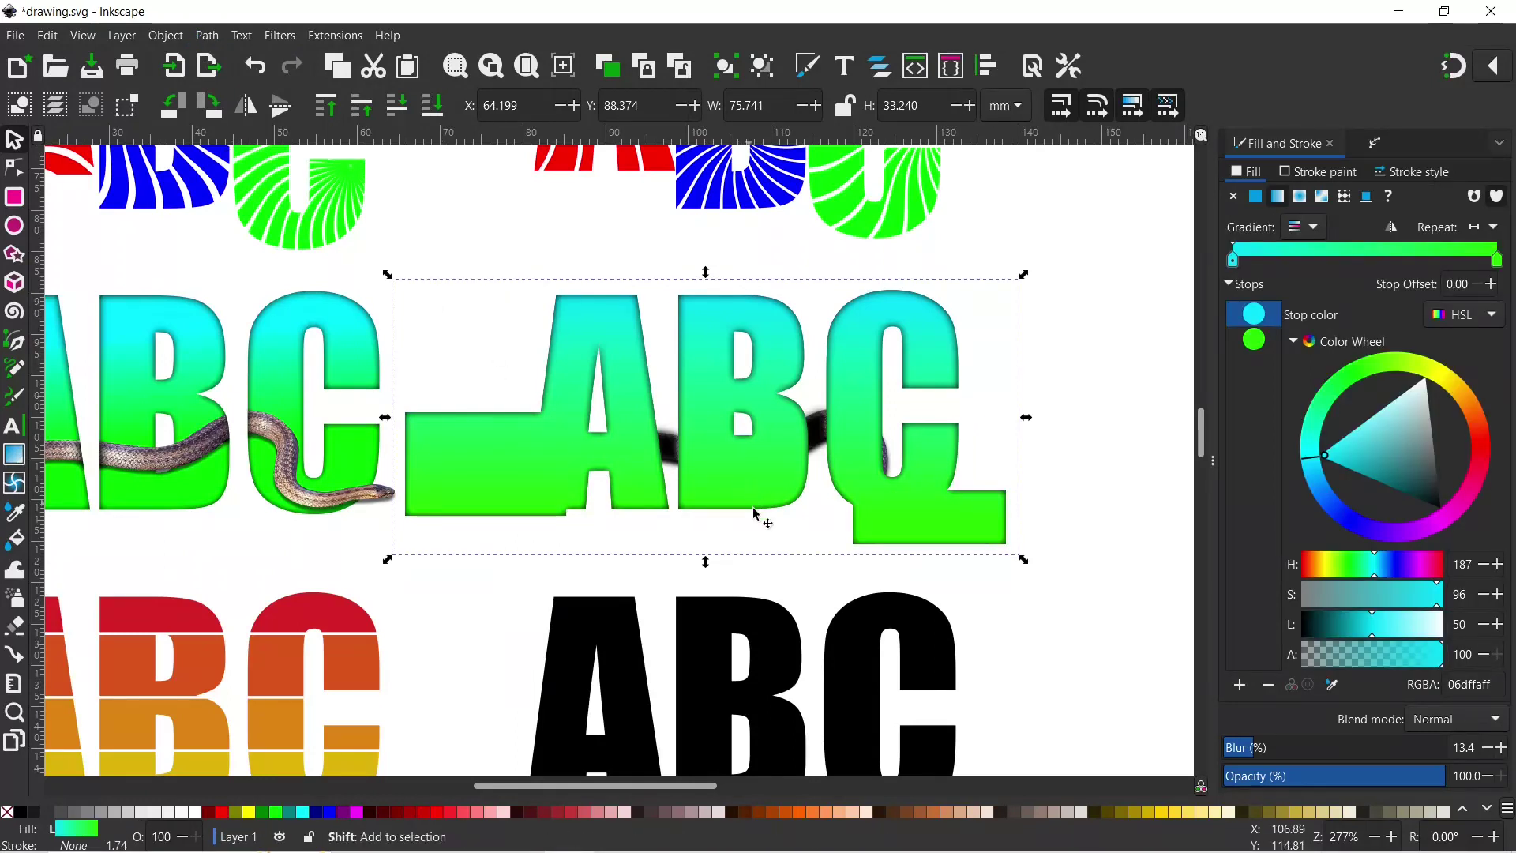
{"action": "left_click", "coordinate": [725, 341], "text": "shift"}
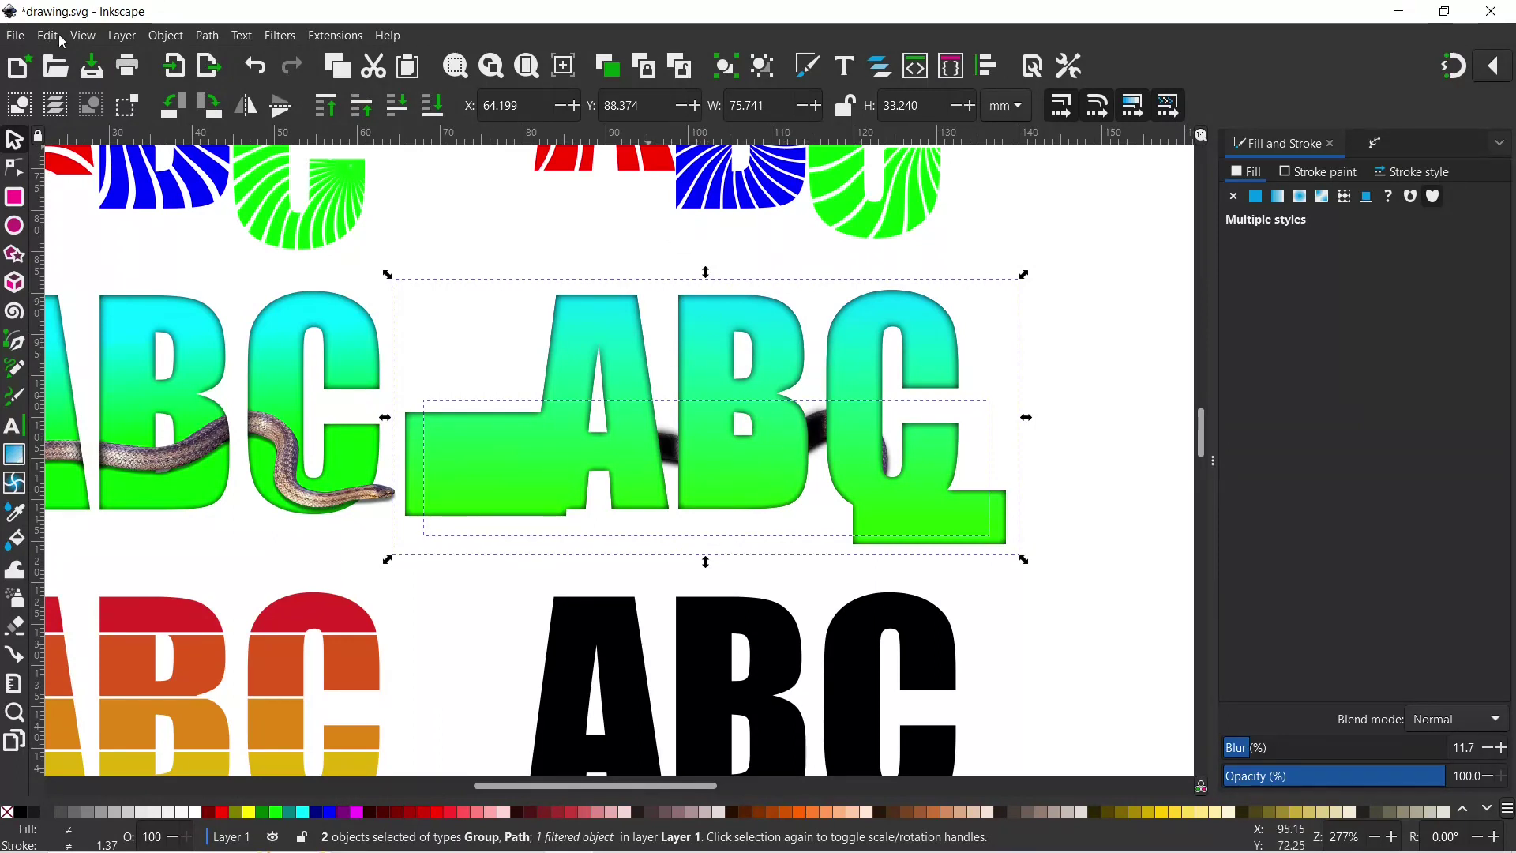
{"action": "left_click", "coordinate": [182, 33]}
{"action": "mouse_move", "coordinate": [213, 270]}
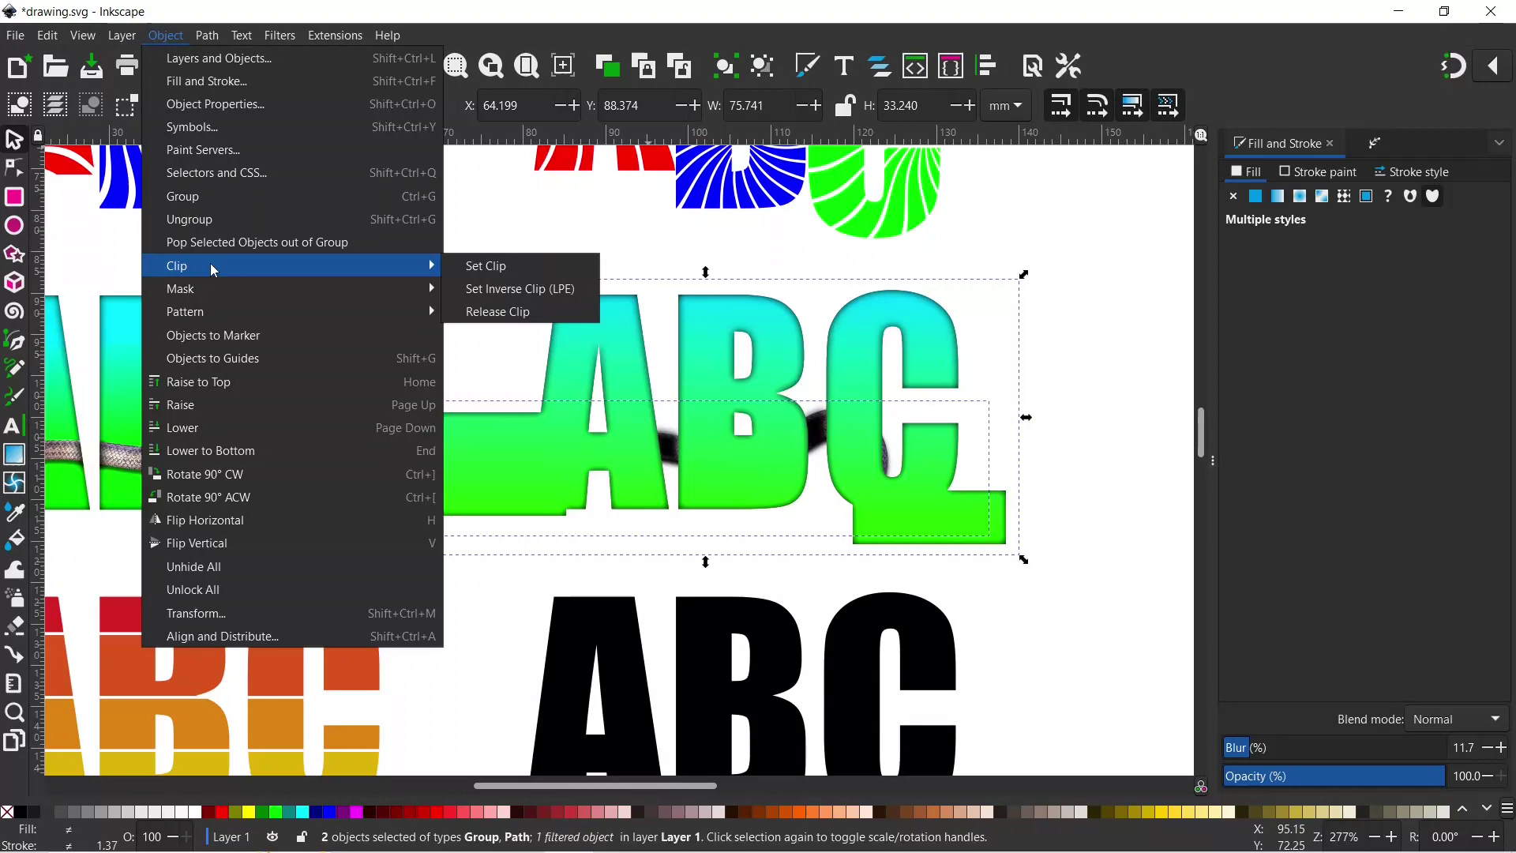
{"action": "left_click", "coordinate": [480, 267]}
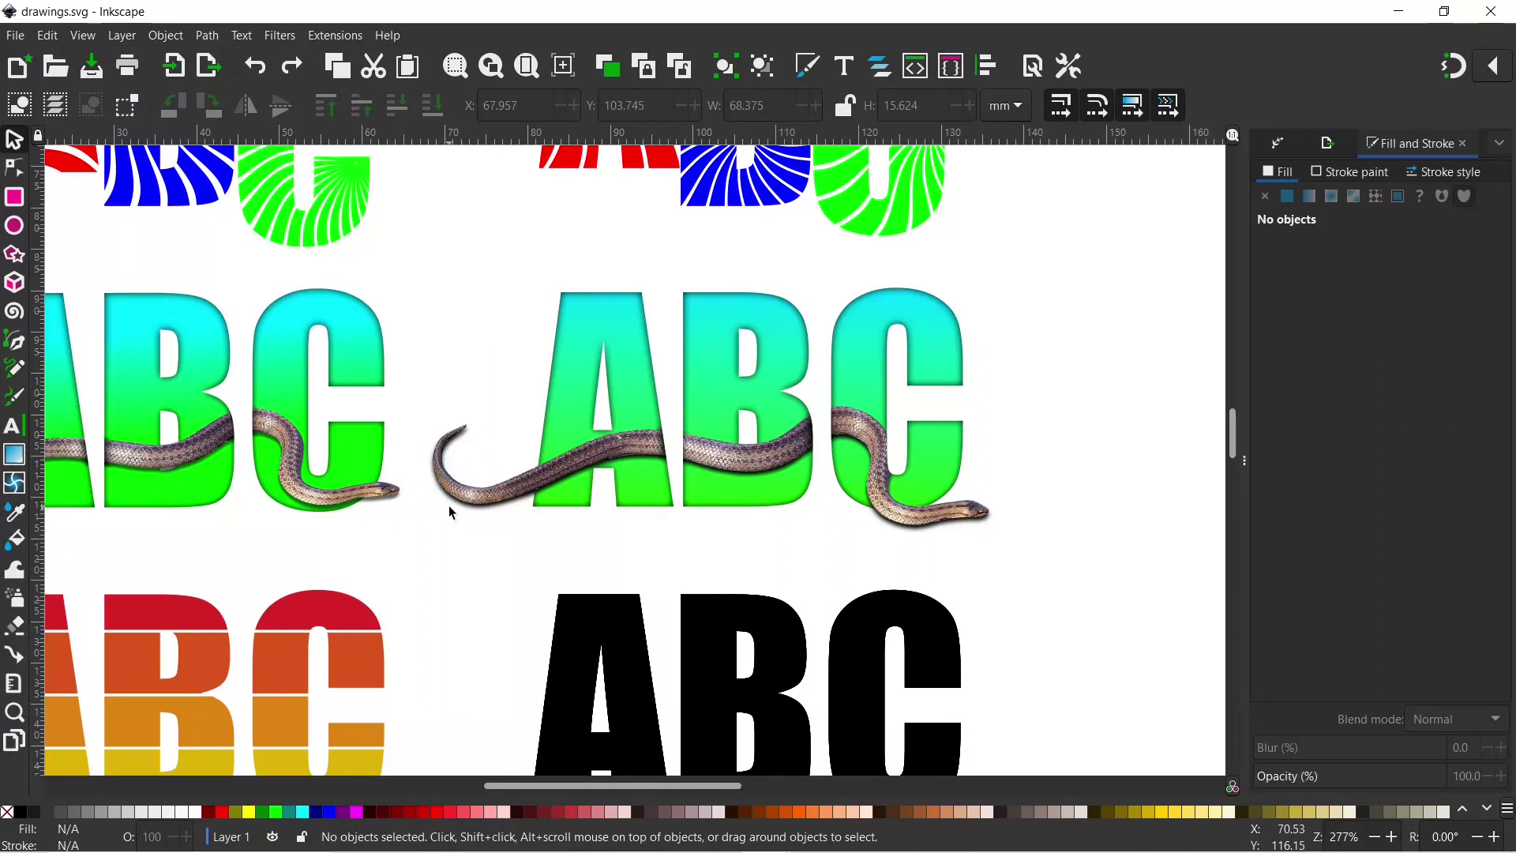
Step: Push the snake's shadow path further down beneath the head and the tail tip with the Tweak tool
{"action": "left_click", "coordinate": [14, 168]}
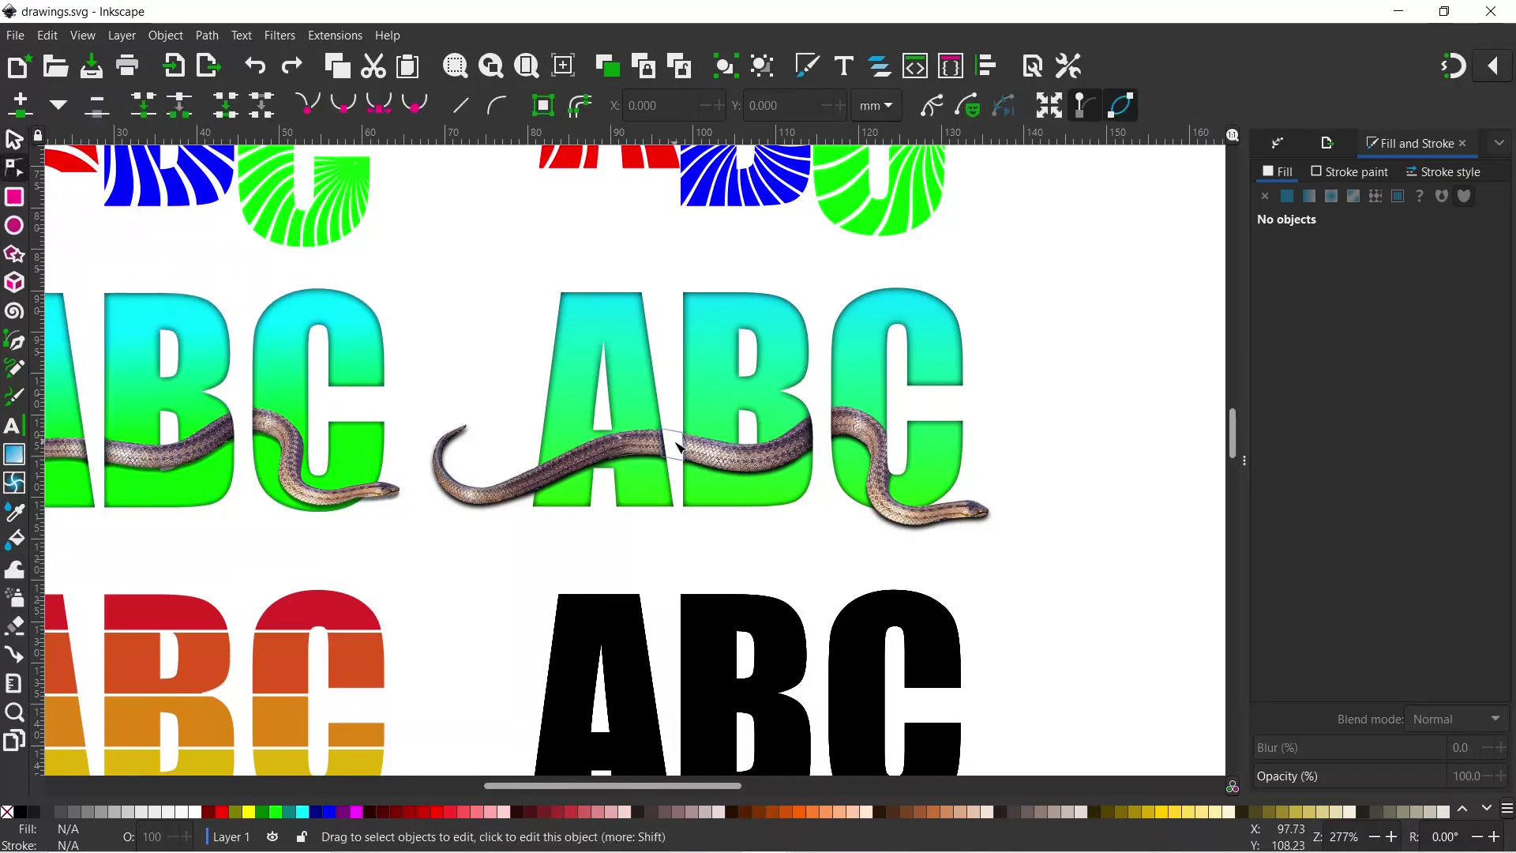
{"action": "scroll", "coordinate": [678, 447], "scroll_direction": "up", "scroll_amount": 2}
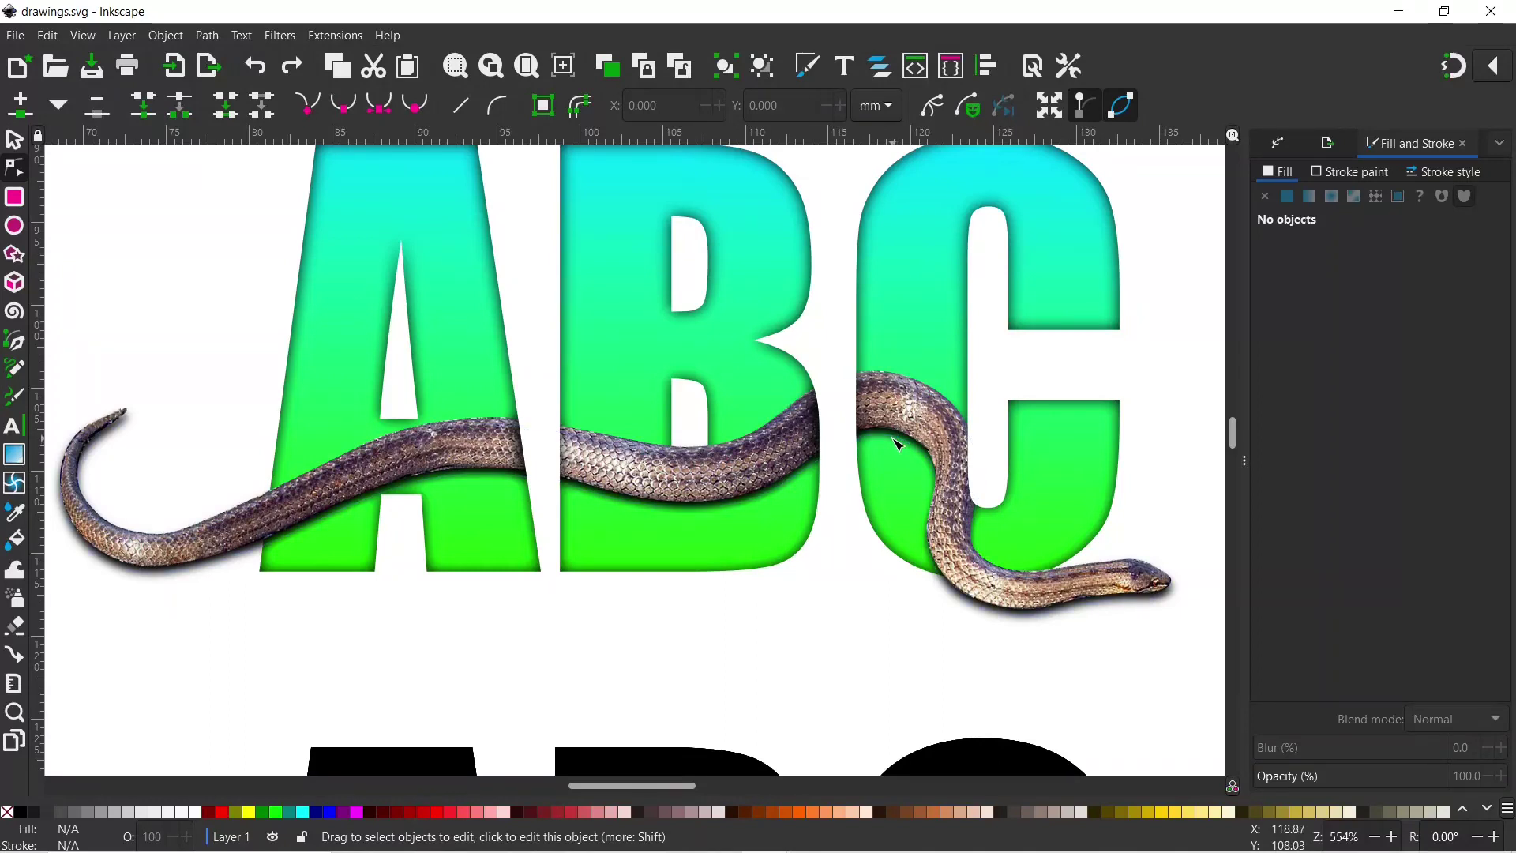
{"action": "left_click", "coordinate": [898, 442]}
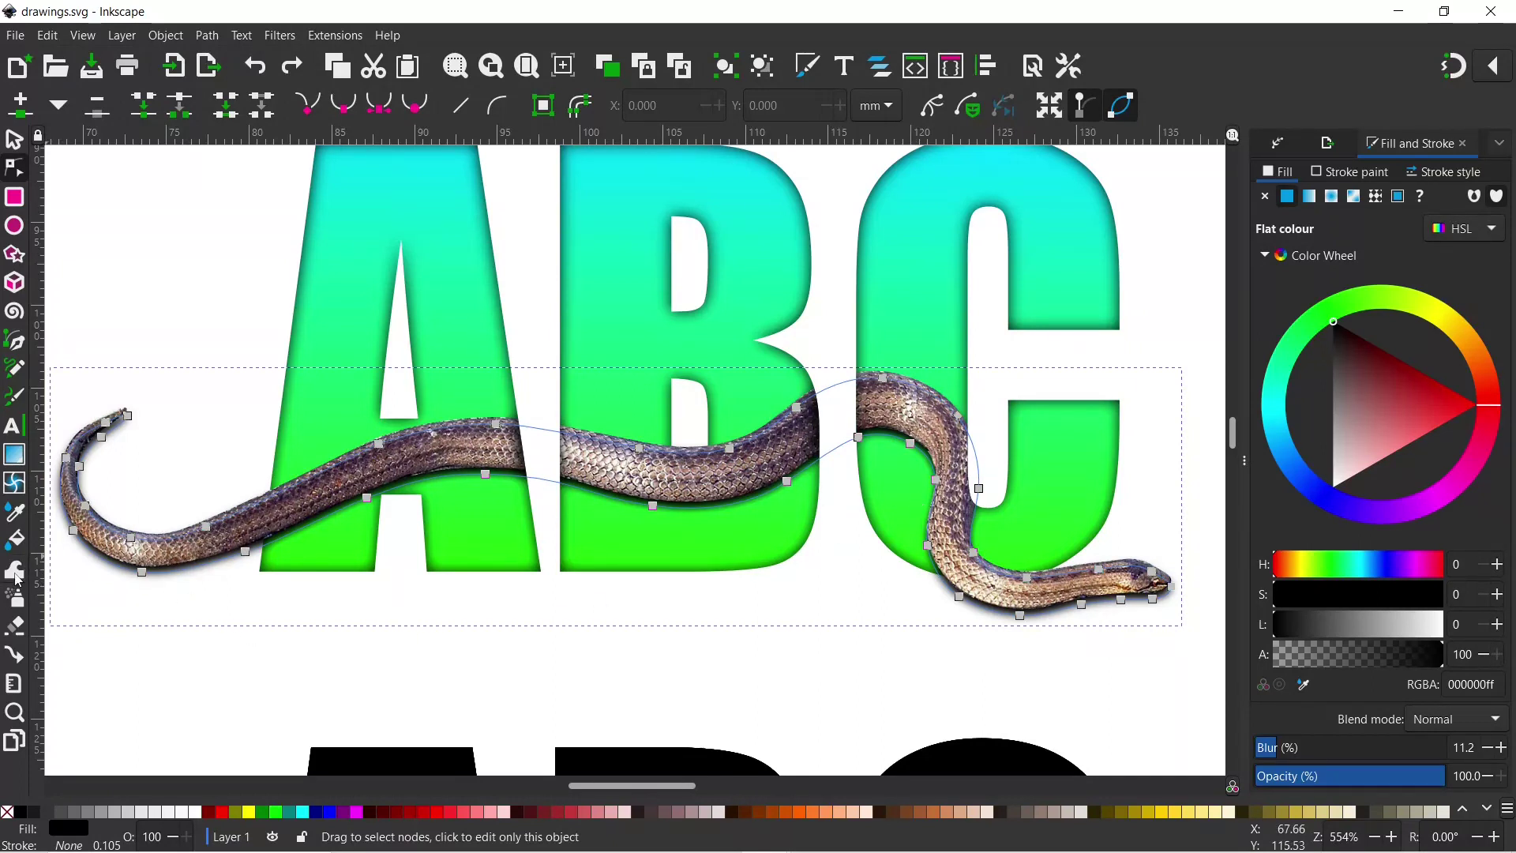
{"action": "left_click", "coordinate": [15, 571]}
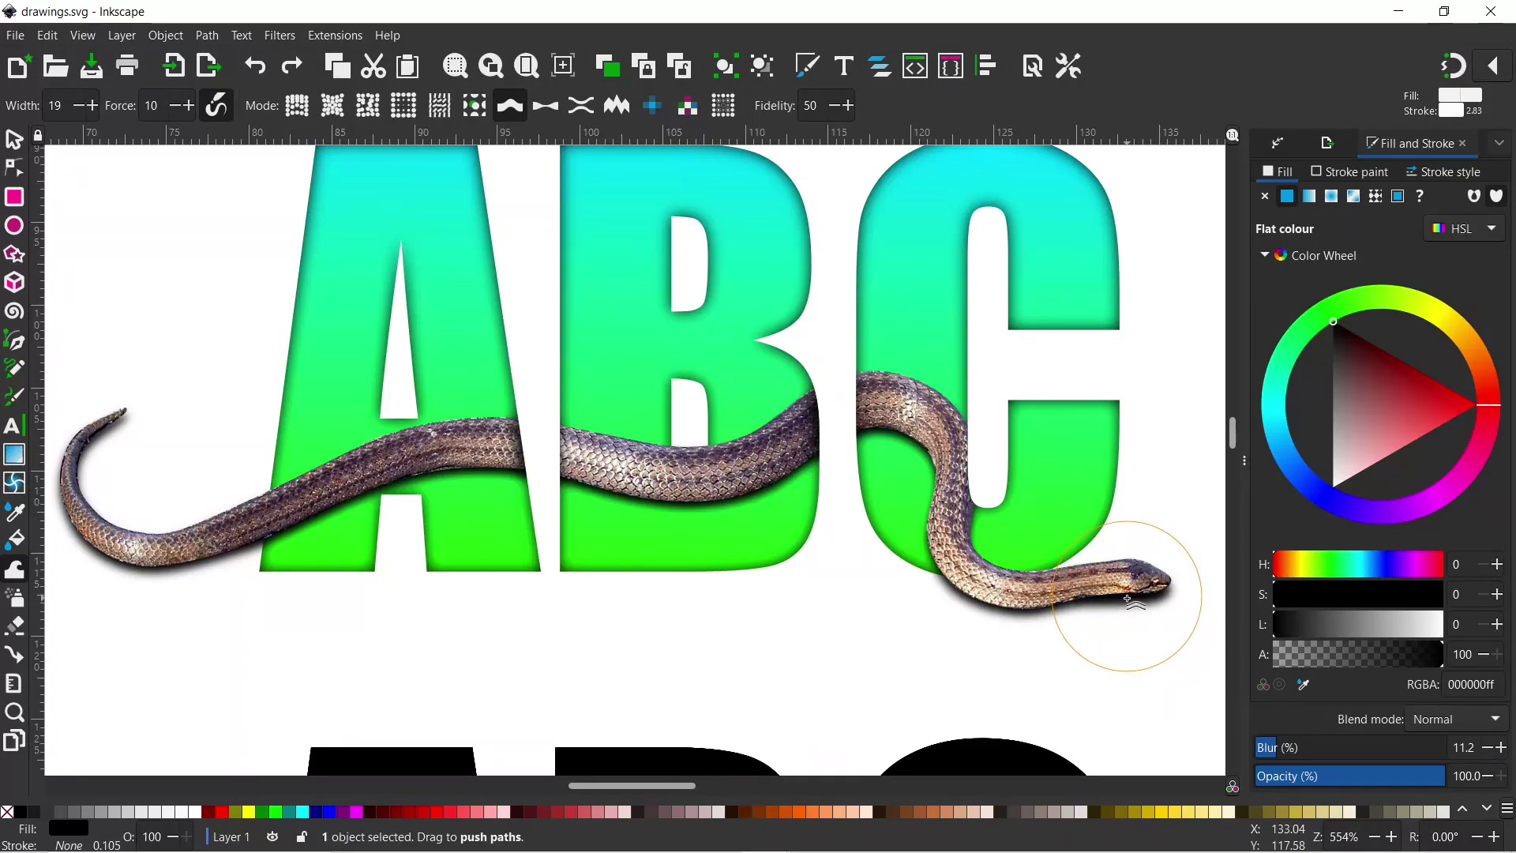
{"action": "mouse_move", "coordinate": [1128, 598]}
{"action": "left_mouse_down"}
{"action": "mouse_move", "coordinate": [1175, 598]}
{"action": "mouse_move", "coordinate": [941, 574]}
{"action": "mouse_move", "coordinate": [1077, 626]}
{"action": "left_mouse_up"}
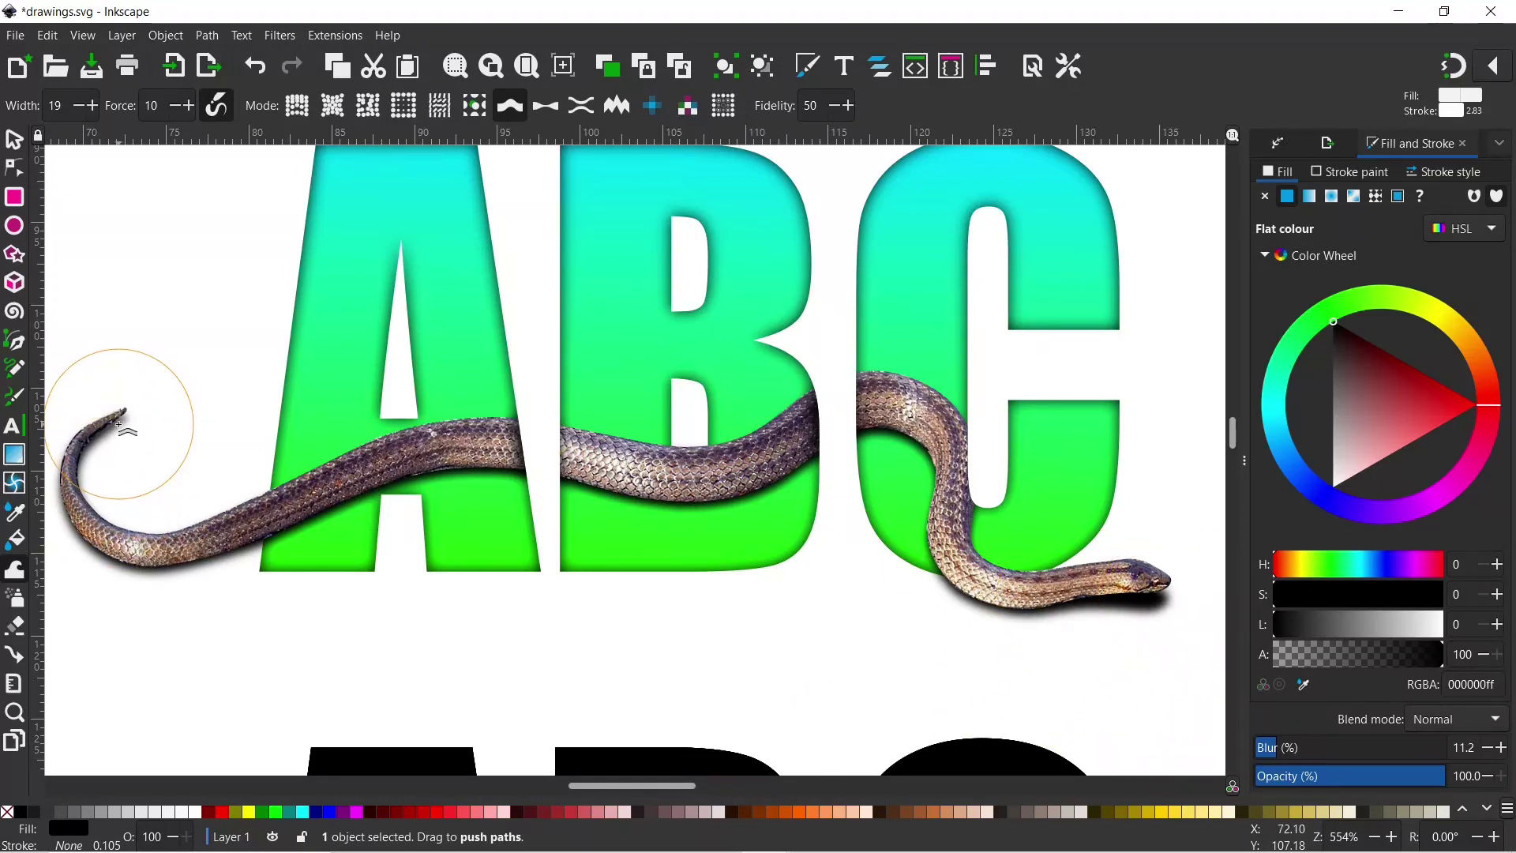
{"action": "left_click_drag", "start_coordinate": [118, 425], "coordinate": [121, 444]}
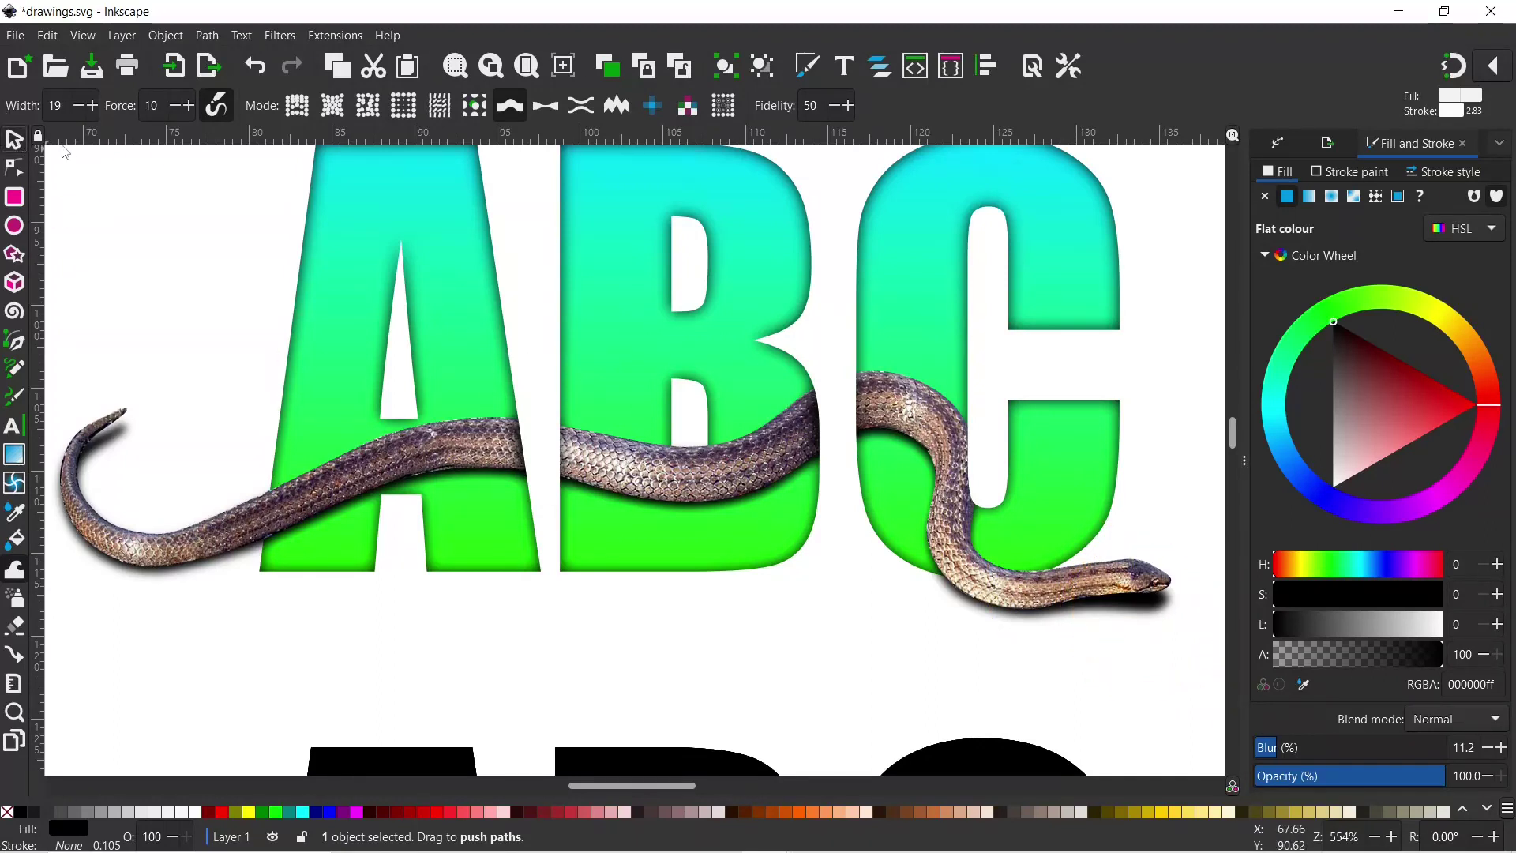
Step: Reduce the snake shadow's opacity to 75.6% and deselect it
{"action": "left_click", "coordinate": [14, 139]}
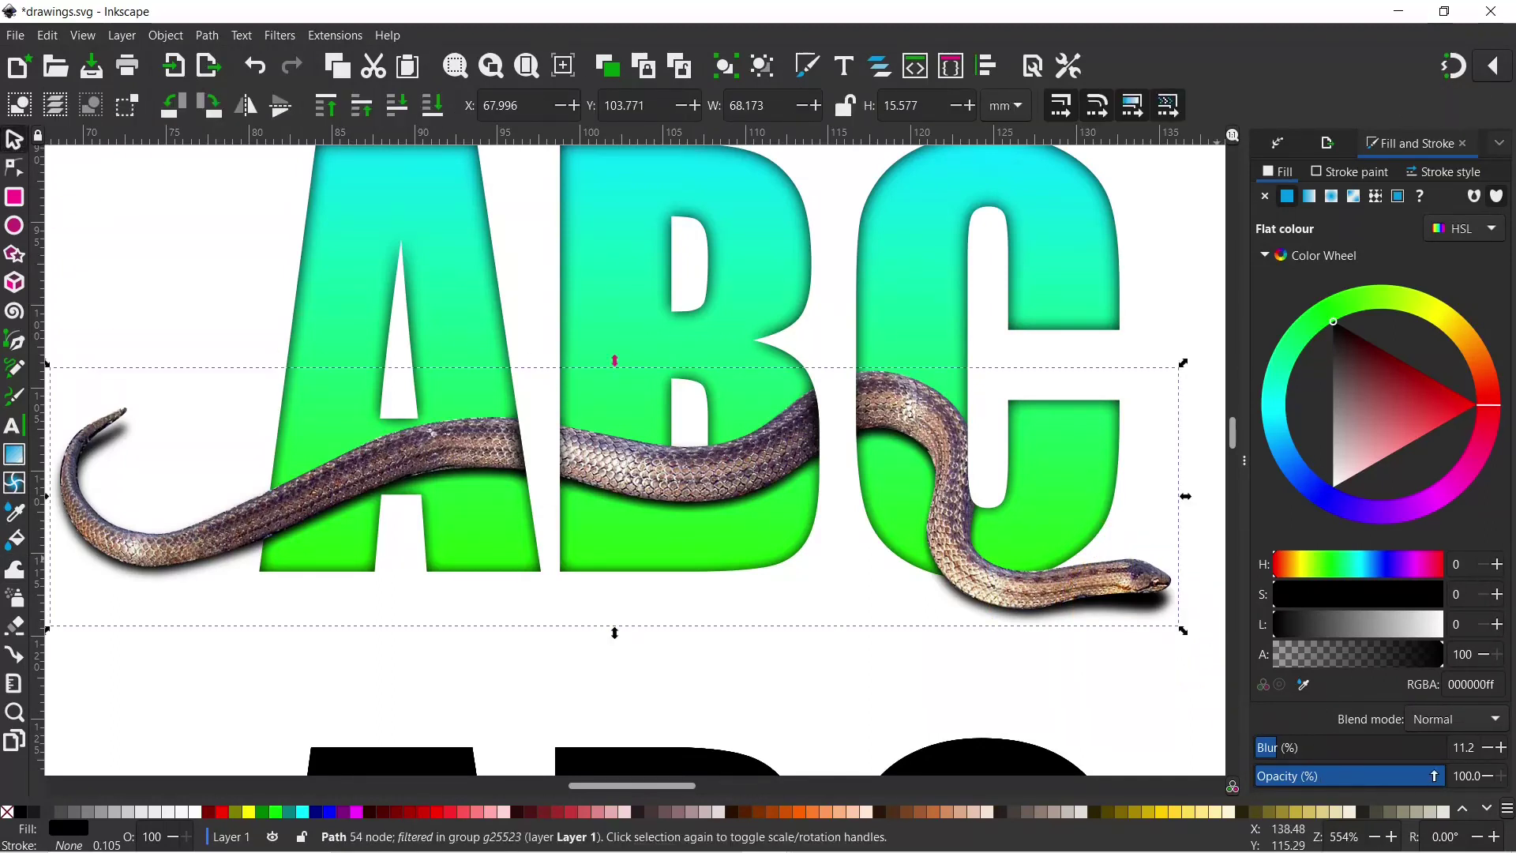
{"action": "left_click_drag", "start_coordinate": [1433, 776], "coordinate": [1399, 776]}
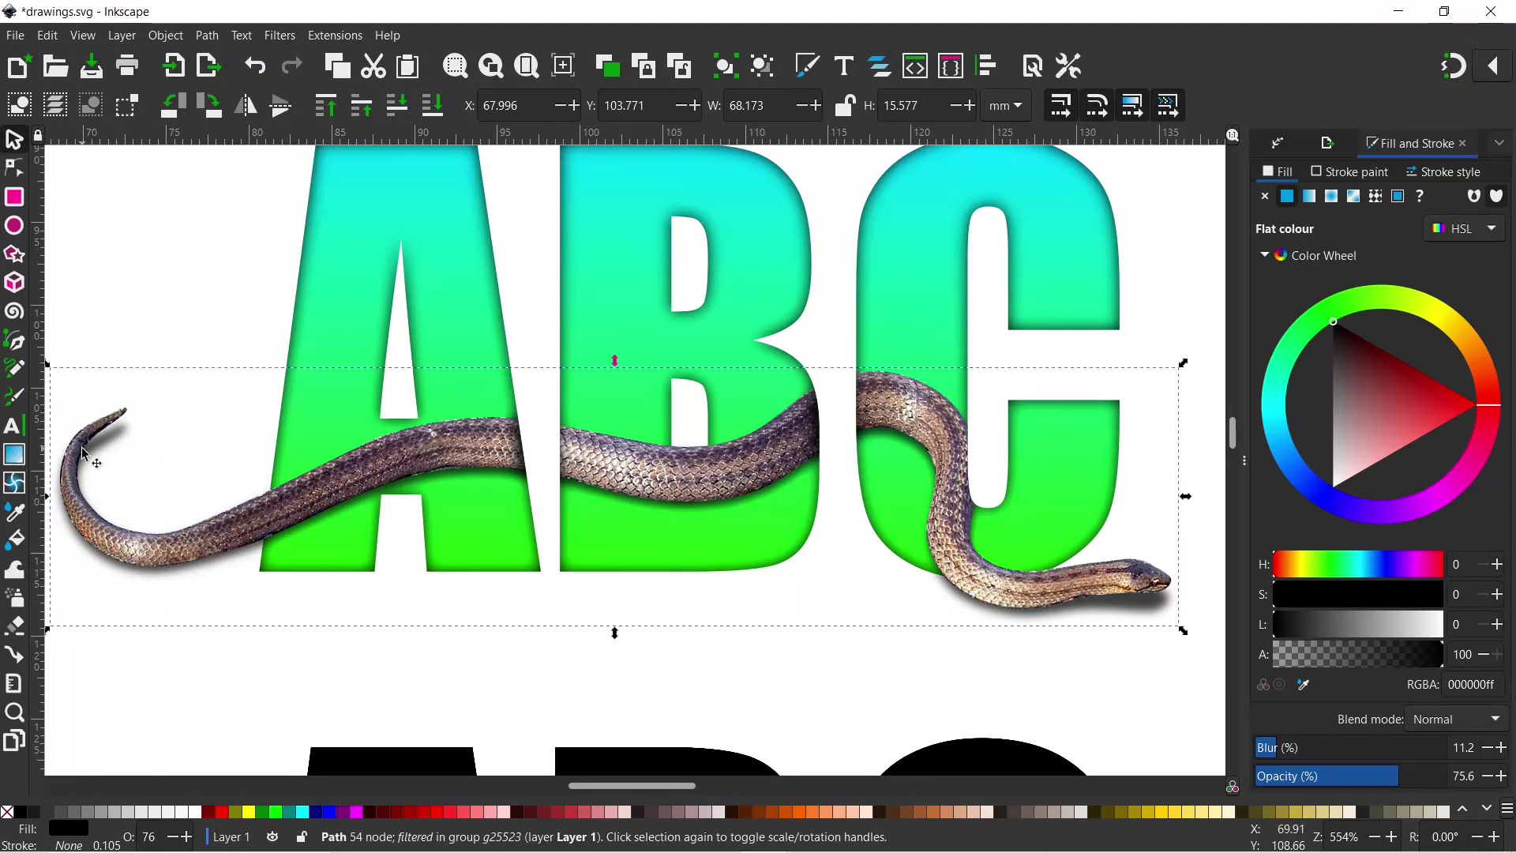
{"action": "left_click", "coordinate": [1164, 626]}
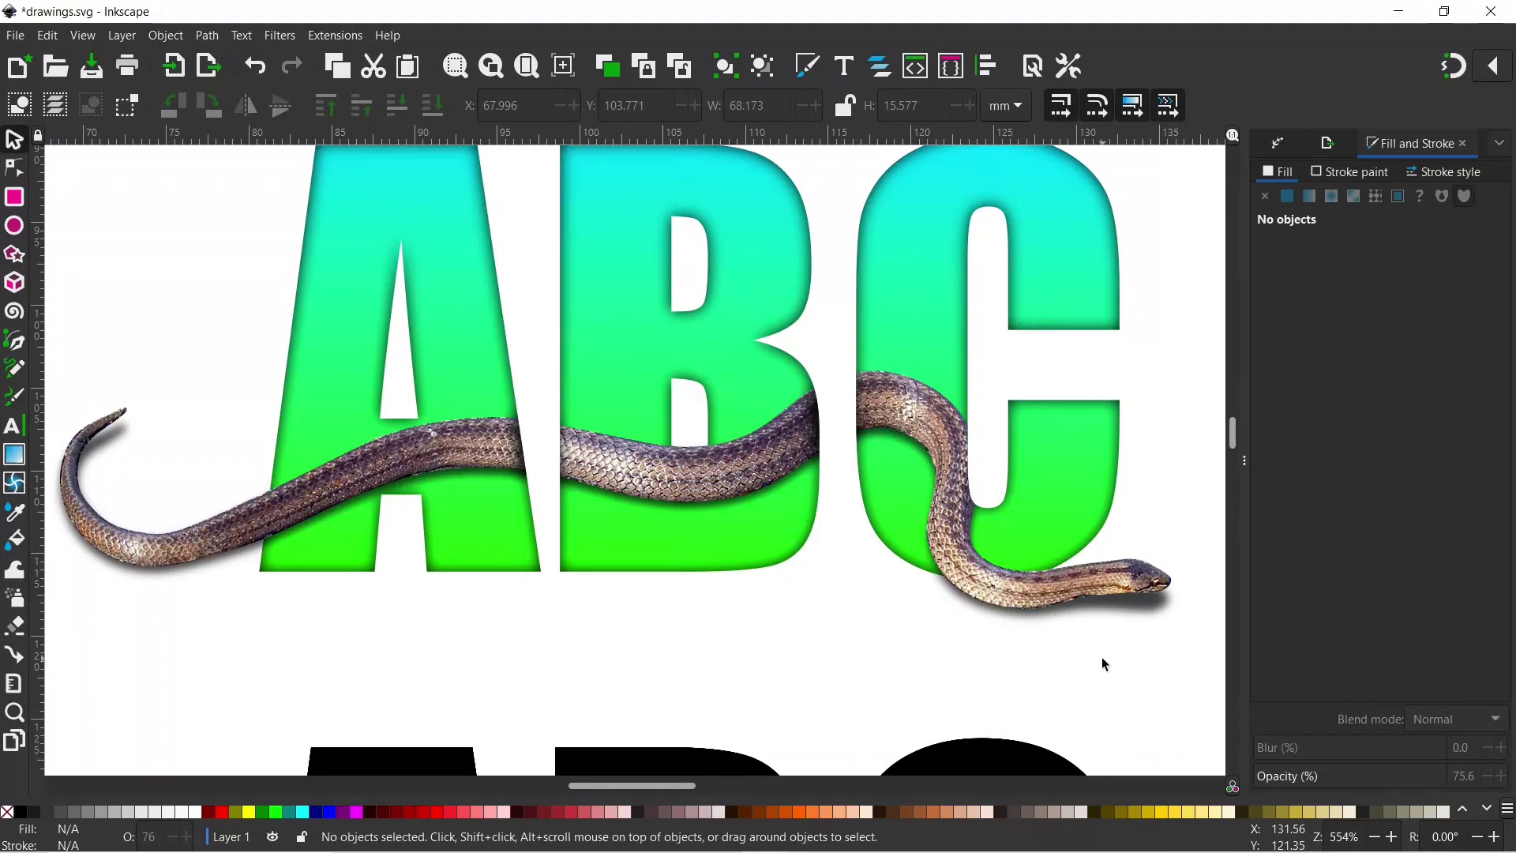